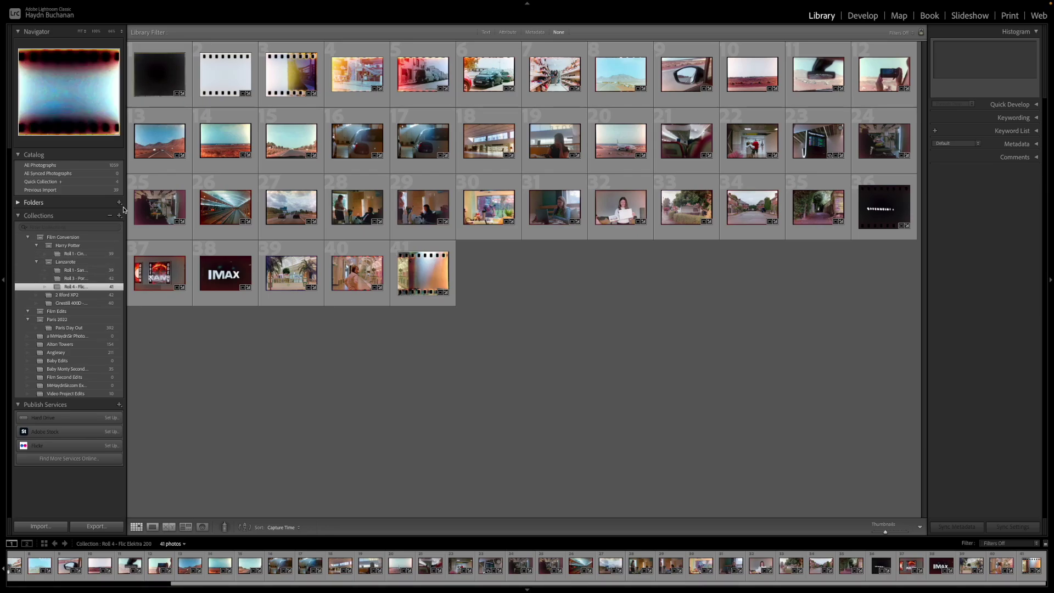
Create a collection named "Roll 2 - Ektachrome Elite II" inside the Lanzarote collection set.
{"action": "left_click", "coordinate": [126, 225]}
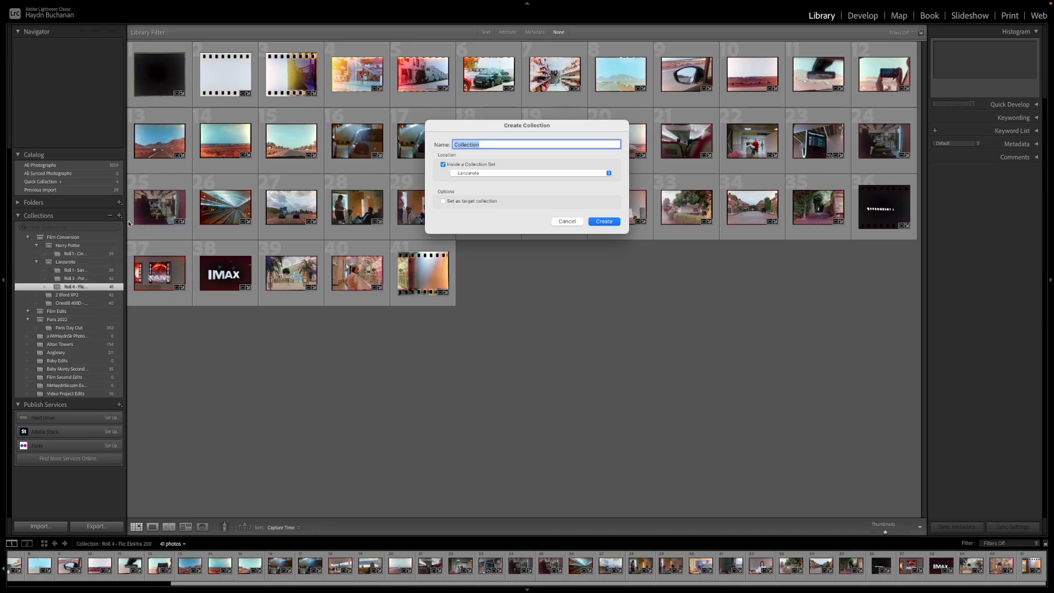
{"action": "type", "text": "Roll 2 - Ekt"}
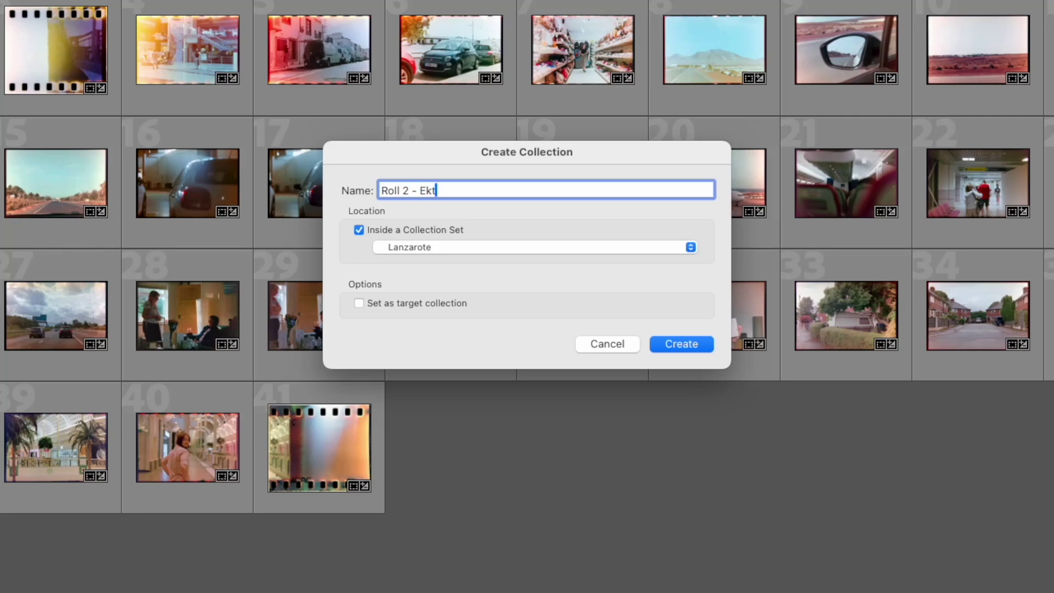
{"action": "type", "text": "achrome Elite II"}
{"action": "key", "text": "Return"}
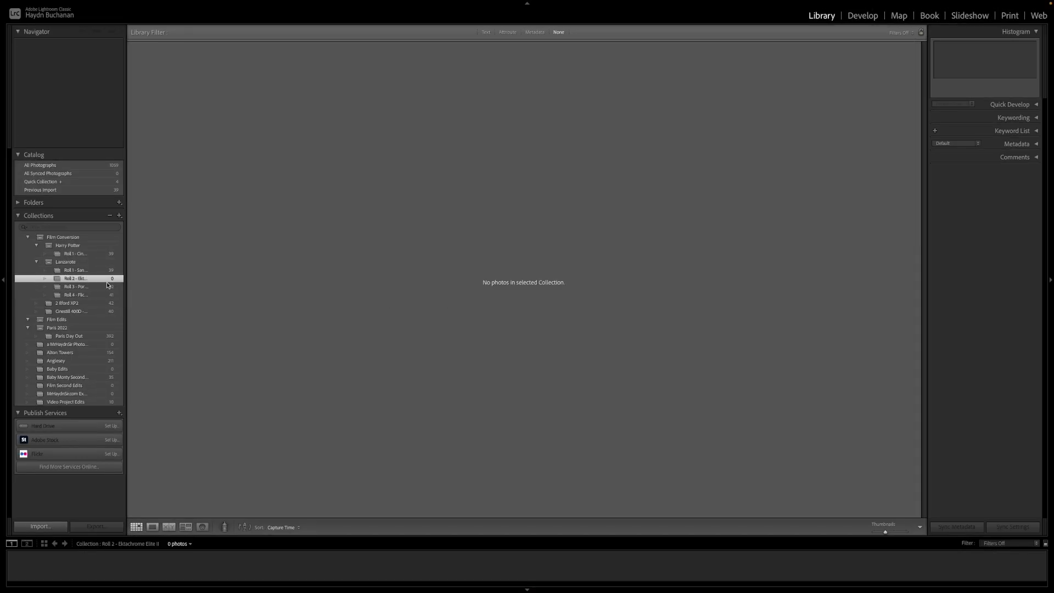
Bring the Scans folder of the Ektachrome Elite II roll from the file manager into the Lightroom import.
{"action": "key", "text": "ctrl+Up"}
{"action": "left_click", "coordinate": [337, 229]}
{"action": "left_click_drag", "start_coordinate": [337, 229], "coordinate": [538, 197]}
{"action": "key", "text": "super+Tab"}
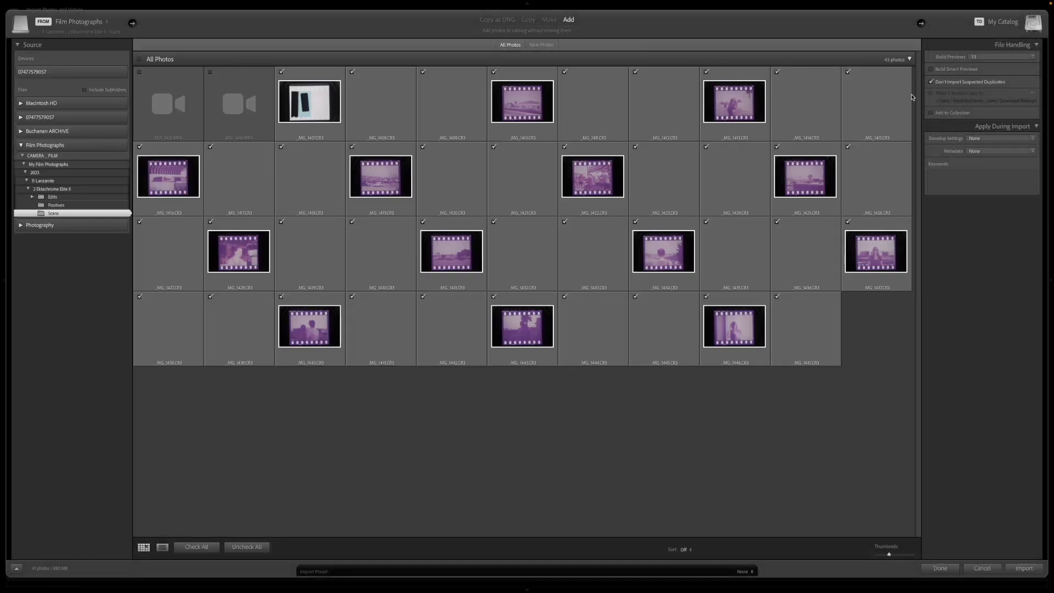
Set Roll 2 - Ektachrome Elite II in the Lanzarote set as the destination collection and import the checked scans.
{"action": "left_click", "coordinate": [943, 112]}
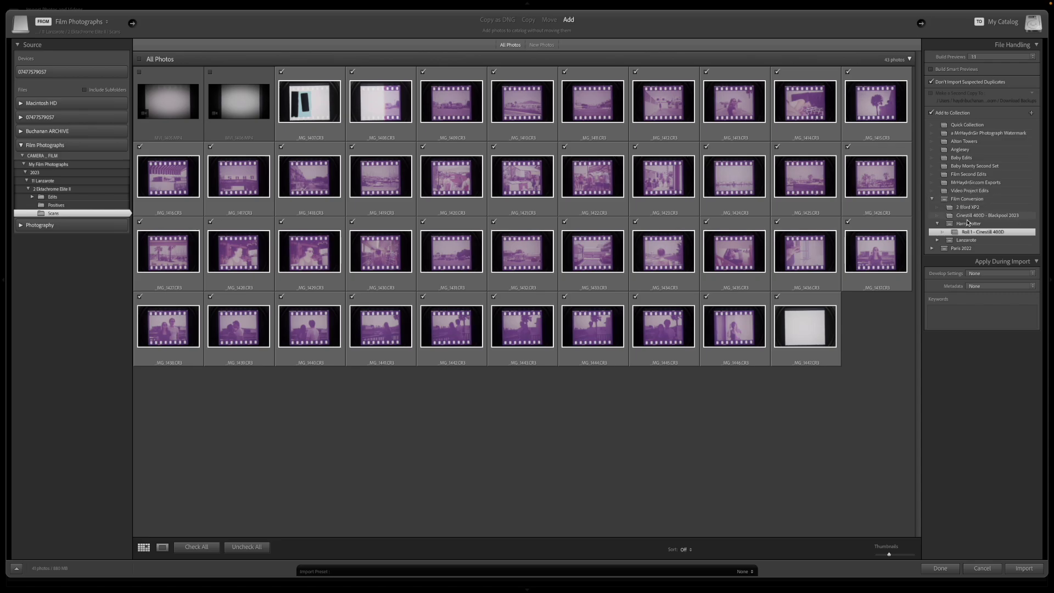
{"action": "left_click", "coordinate": [937, 240]}
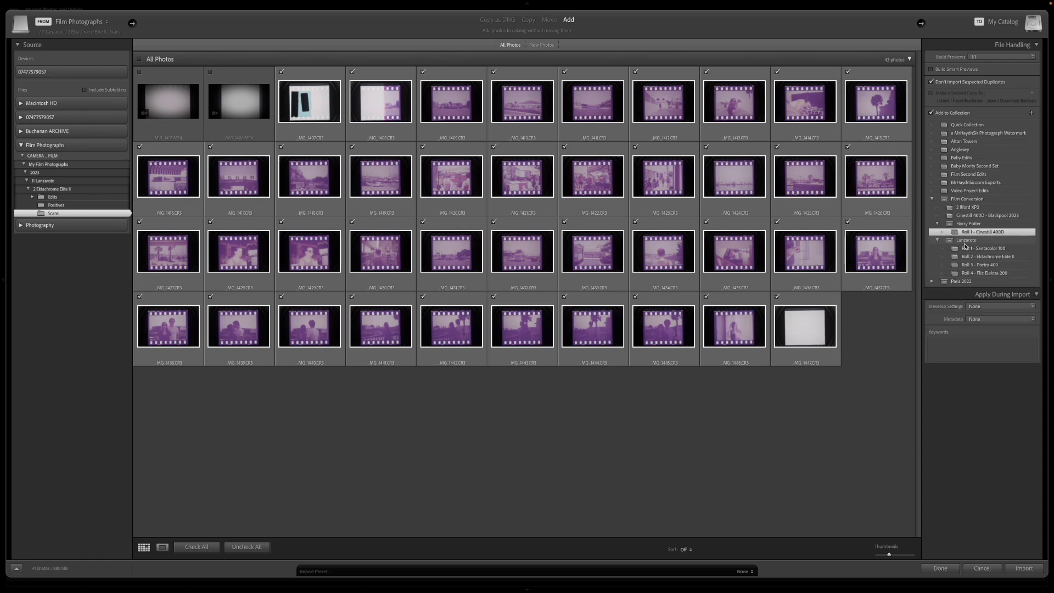
{"action": "left_click", "coordinate": [972, 256]}
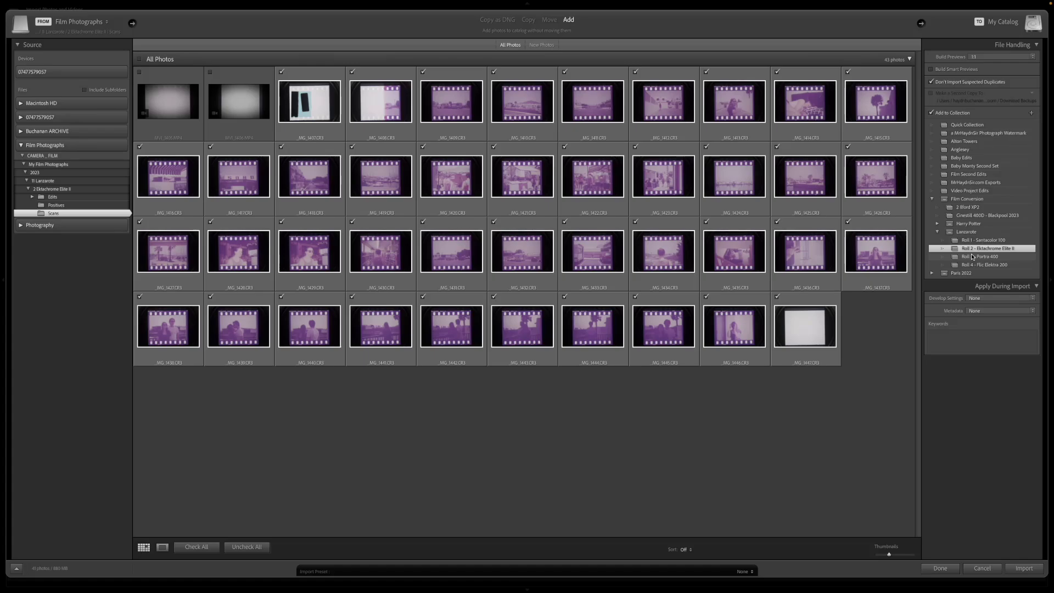
{"action": "left_click", "coordinate": [1022, 568]}
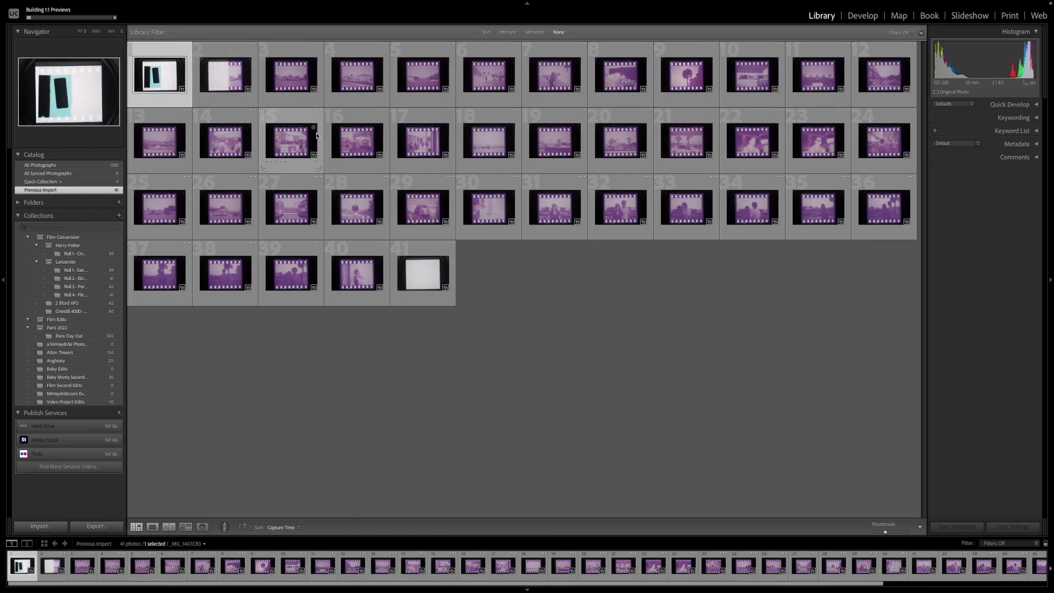
Select all imported scans and, working on the seventh frame, crop their top and bottom to the film edges.
{"action": "left_click", "coordinate": [347, 72]}
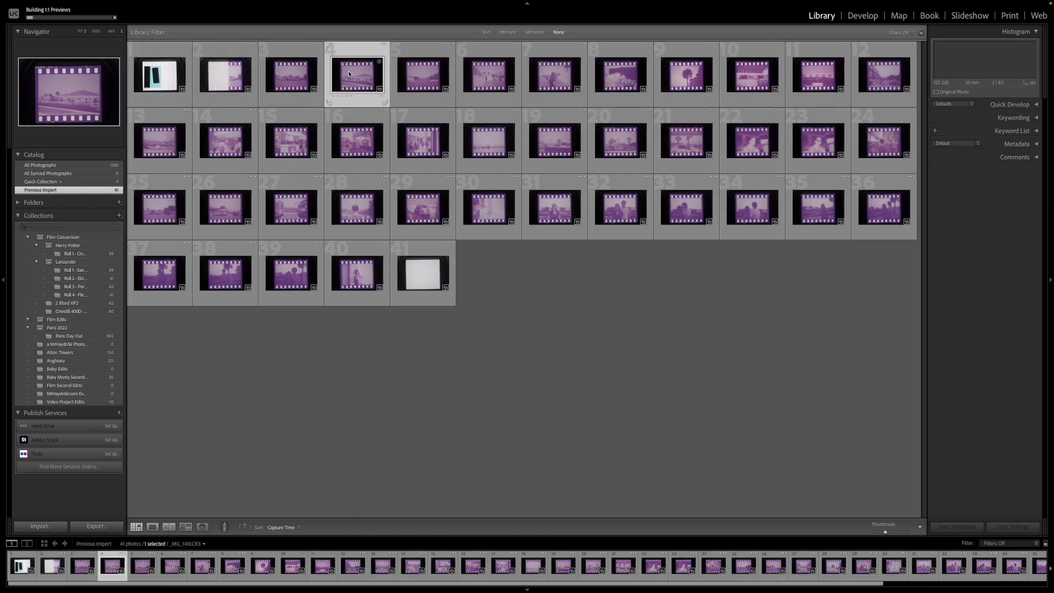
{"action": "key", "text": "ctrl+a"}
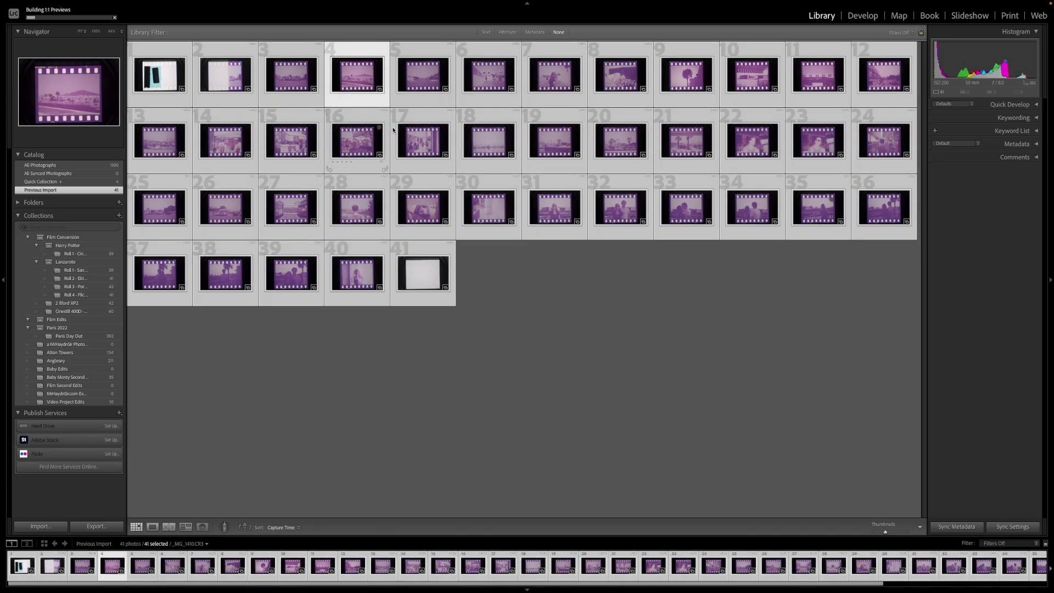
{"action": "left_click", "coordinate": [486, 135]}
{"action": "left_click", "coordinate": [542, 83]}
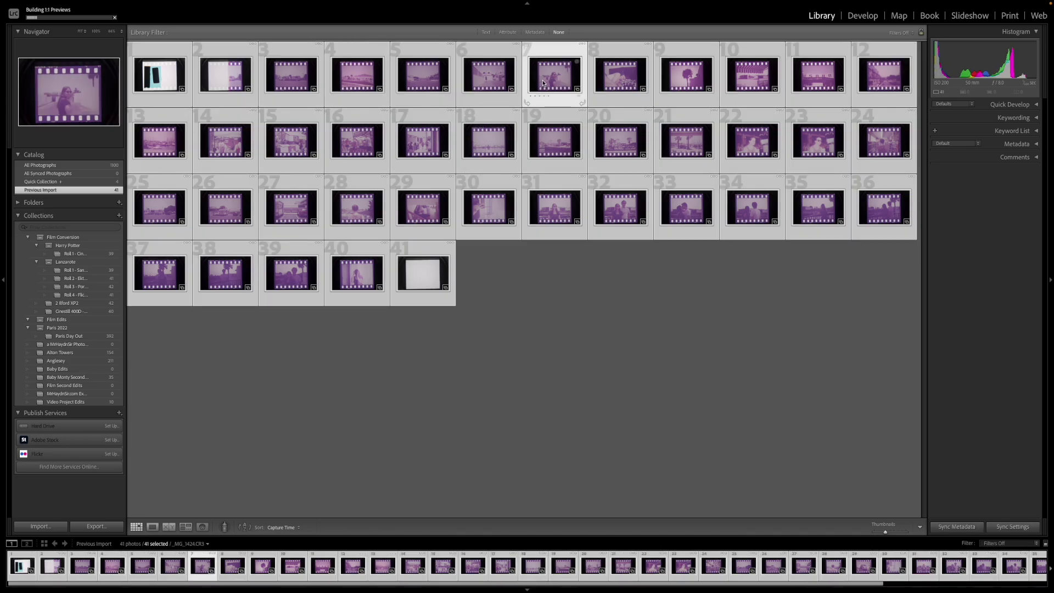
{"action": "key", "text": "r"}
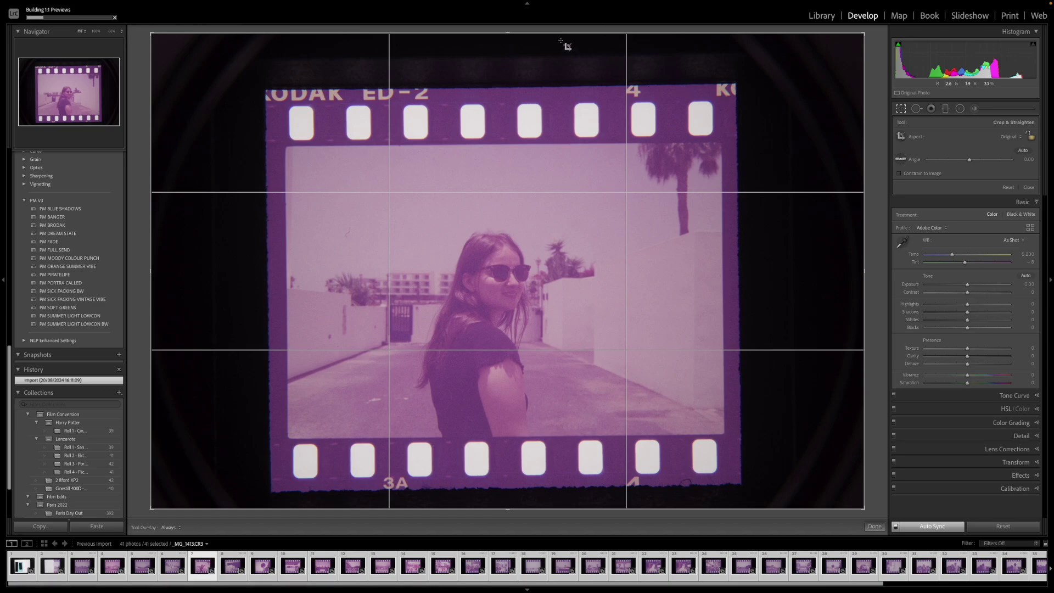
{"action": "left_click_drag", "start_coordinate": [560, 35], "coordinate": [560, 82]}
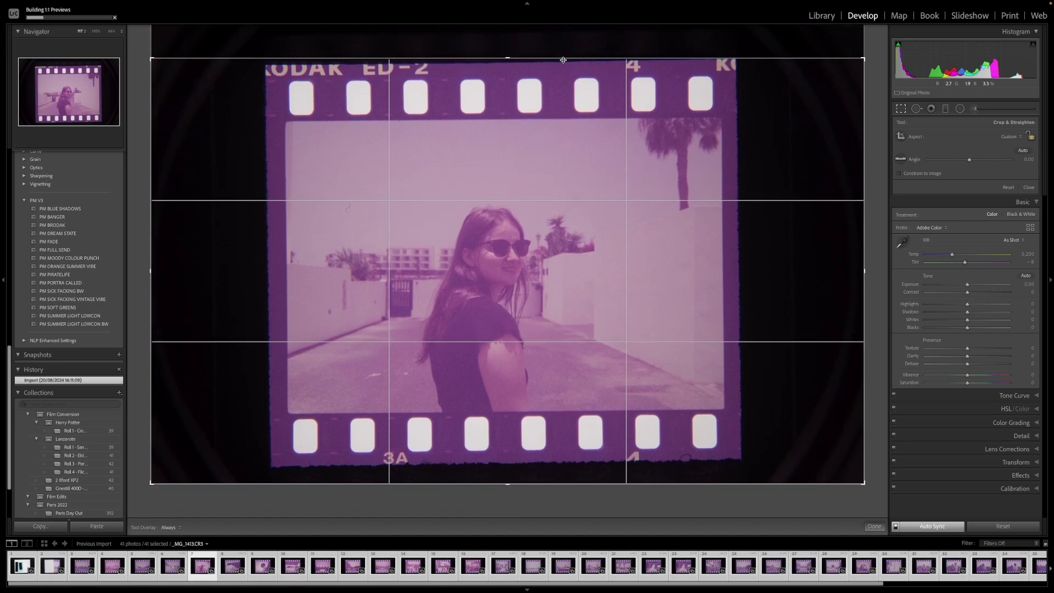
{"action": "left_click_drag", "start_coordinate": [576, 483], "coordinate": [578, 469]}
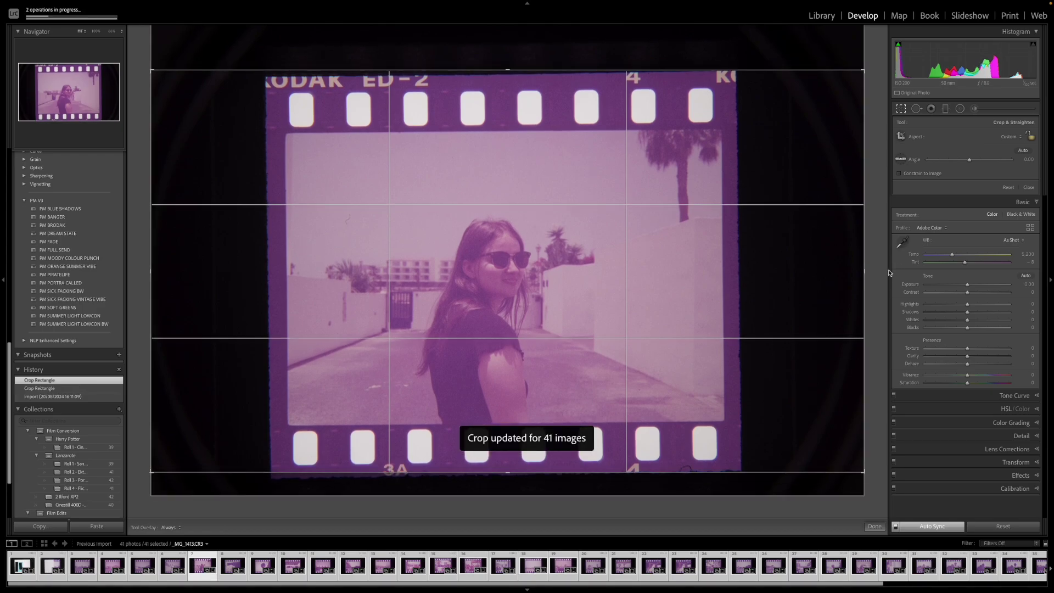
Straighten all selected scans to an angle of 0.74 and trim the crop's sides and bottom to the film strip, finishing in the photo grid.
{"action": "left_click_drag", "start_coordinate": [876, 274], "coordinate": [877, 277]}
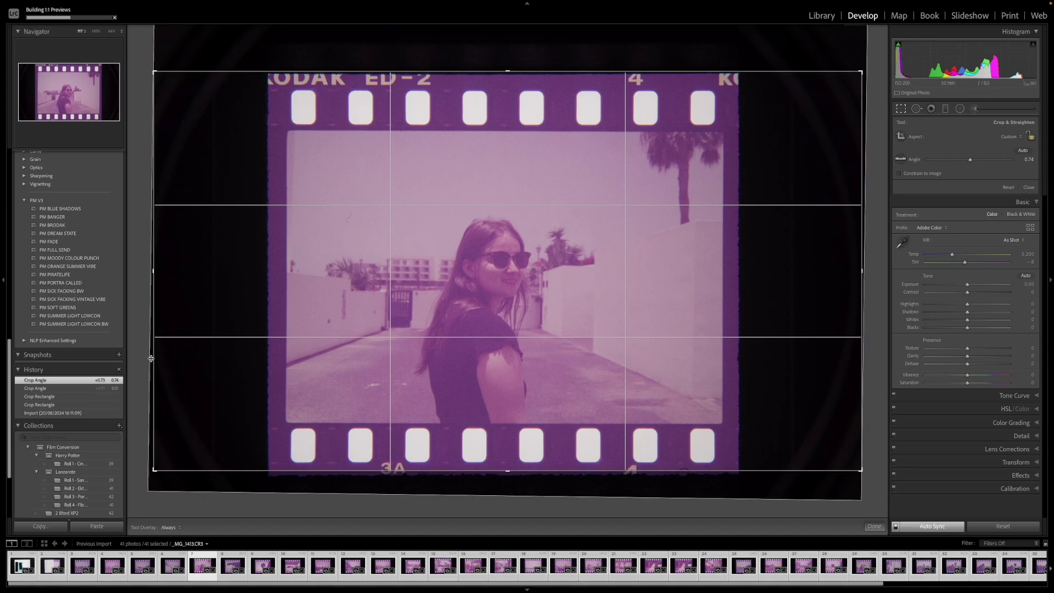
{"action": "left_click_drag", "start_coordinate": [153, 357], "coordinate": [211, 353]}
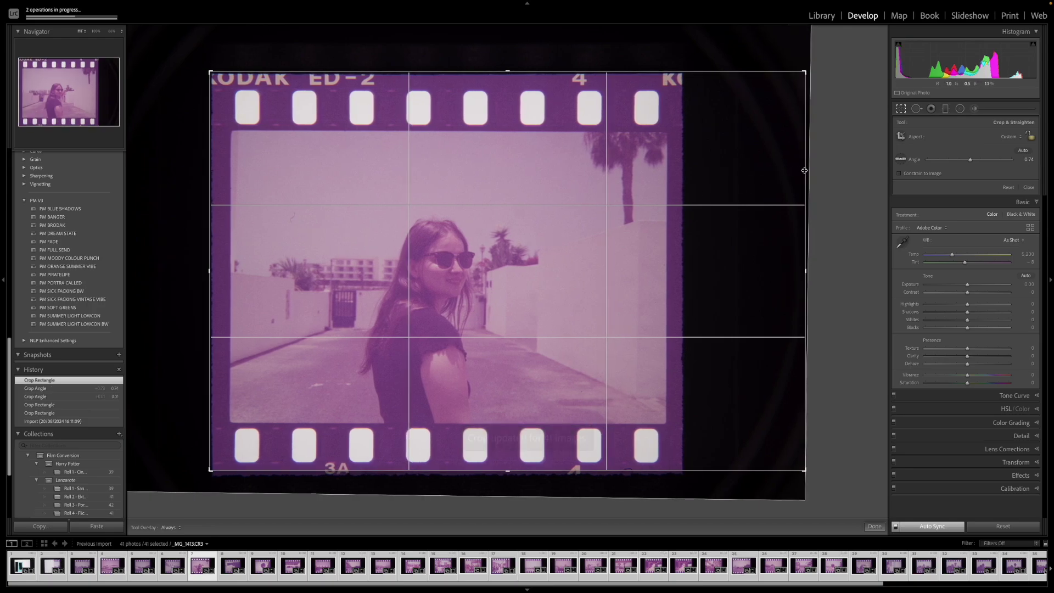
{"action": "left_click_drag", "start_coordinate": [800, 179], "coordinate": [744, 181]}
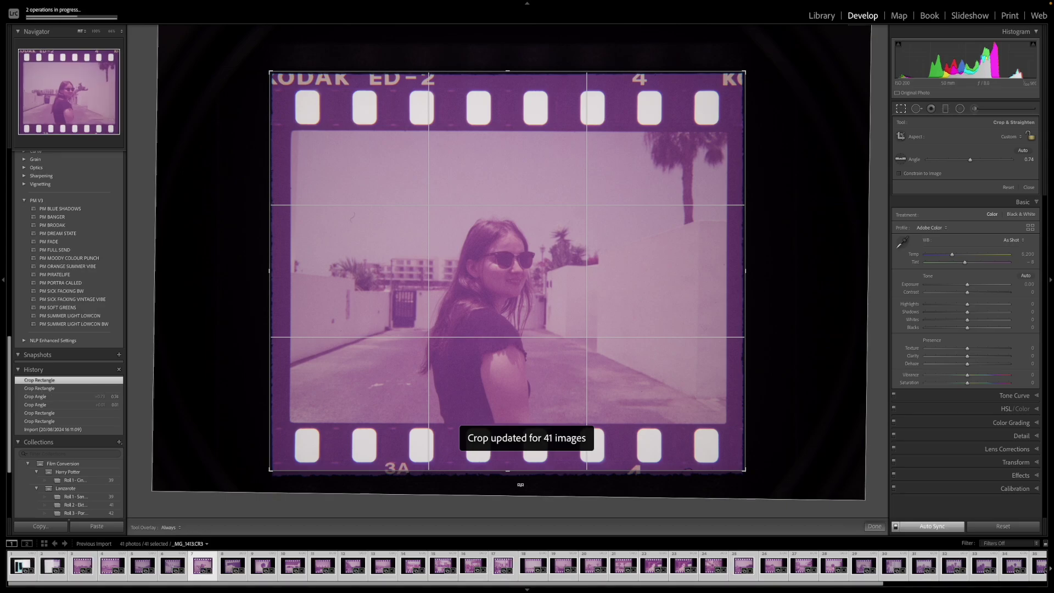
{"action": "left_click_drag", "start_coordinate": [507, 471], "coordinate": [505, 474]}
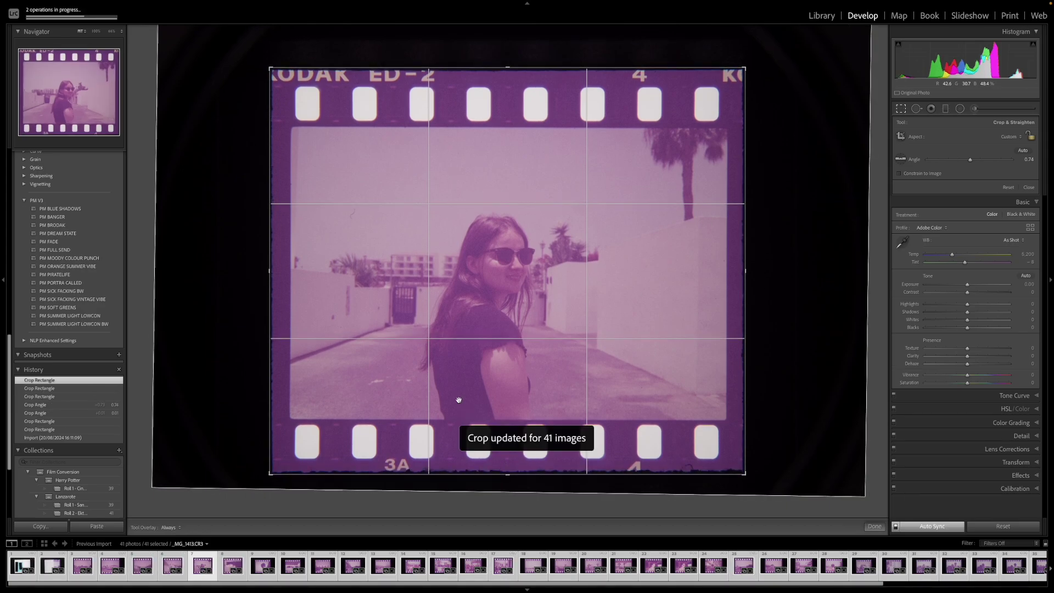
{"action": "key", "text": "g"}
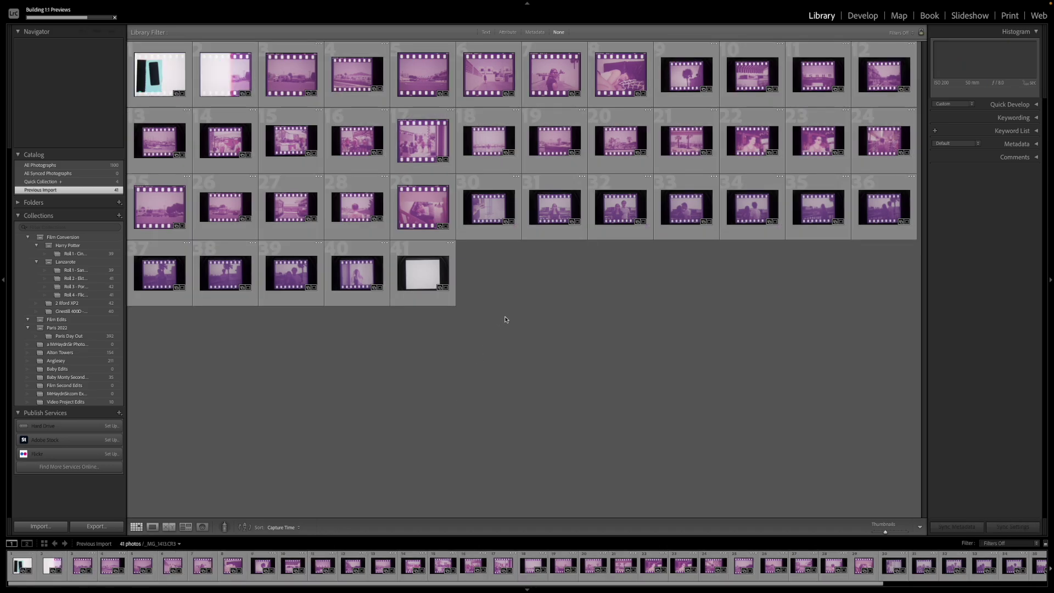
Reposition the image inside the crop on the first two scans so the film border lines up.
{"action": "left_click", "coordinate": [148, 73]}
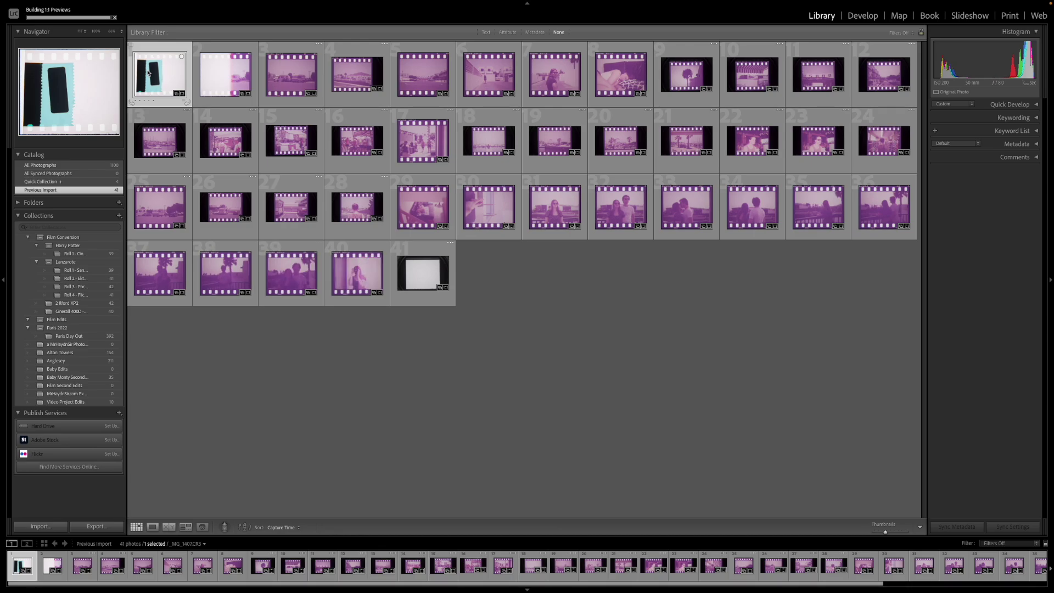
{"action": "key", "text": "r"}
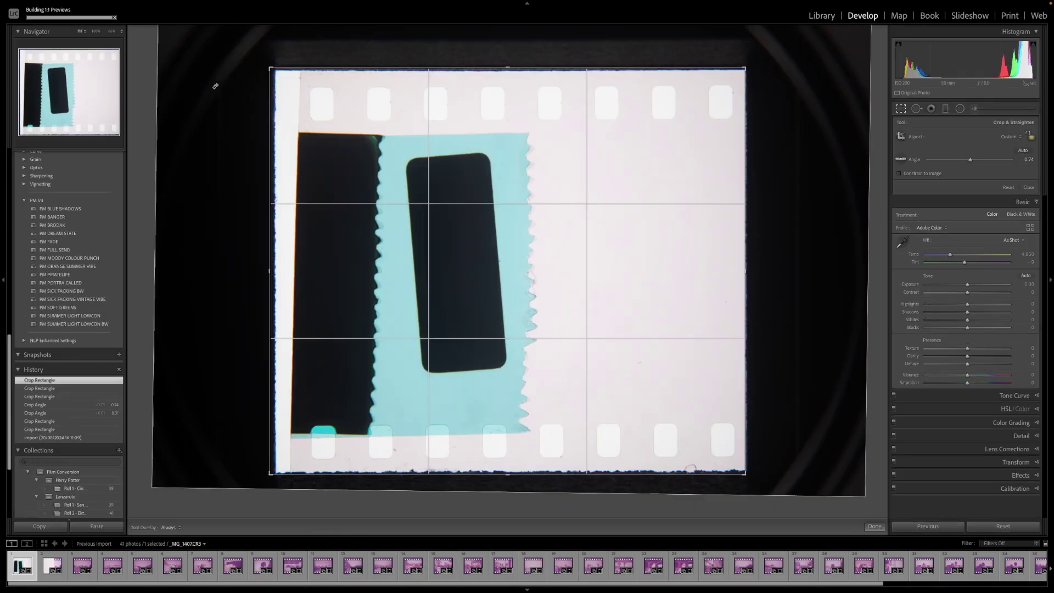
{"action": "left_click_drag", "start_coordinate": [539, 166], "coordinate": [535, 167]}
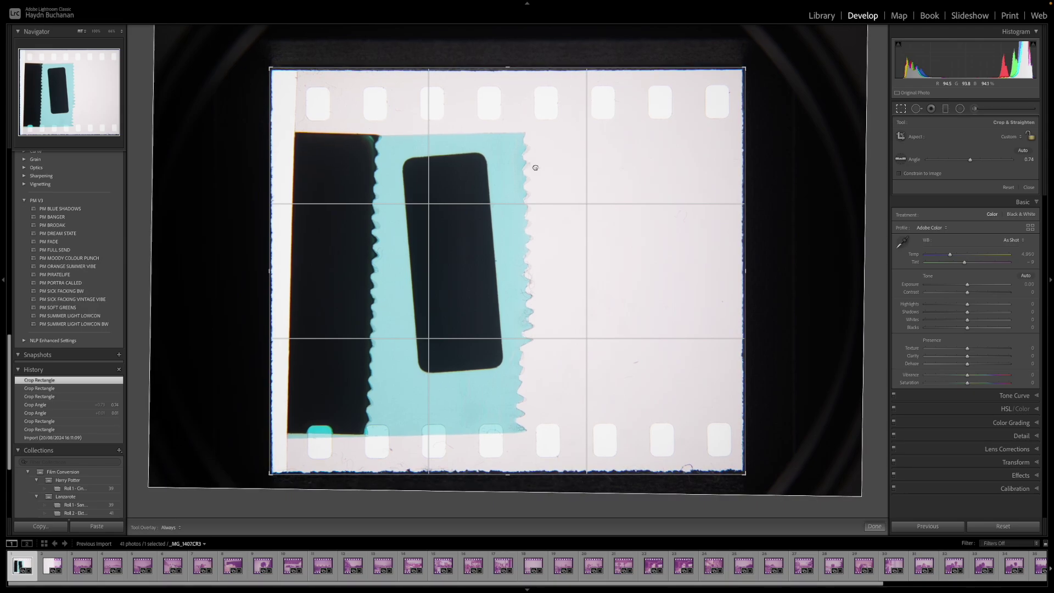
{"action": "left_click_drag", "start_coordinate": [535, 167], "coordinate": [535, 167]}
{"action": "key", "text": "Right"}
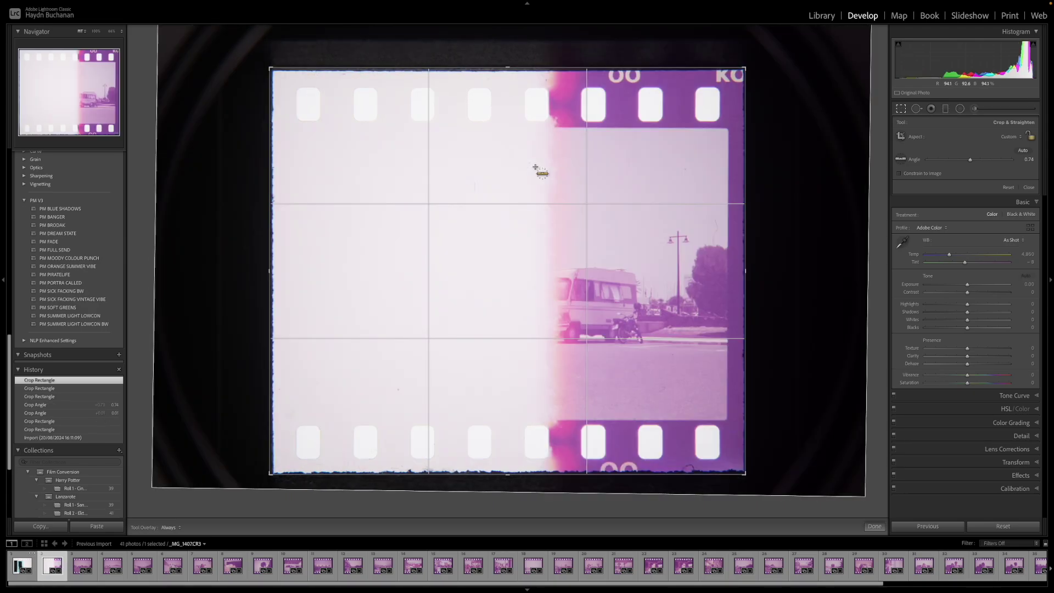
{"action": "left_click_drag", "start_coordinate": [535, 167], "coordinate": [582, 148]}
Go through the scans from the third frame to the last, checking that the crop follows the film border on each.
{"action": "key", "text": "Right"}
{"action": "key", "text": "Right"}
{"action": "key", "text": "Right"}
{"action": "key", "text": "Right"}
{"action": "key", "text": "Right"}
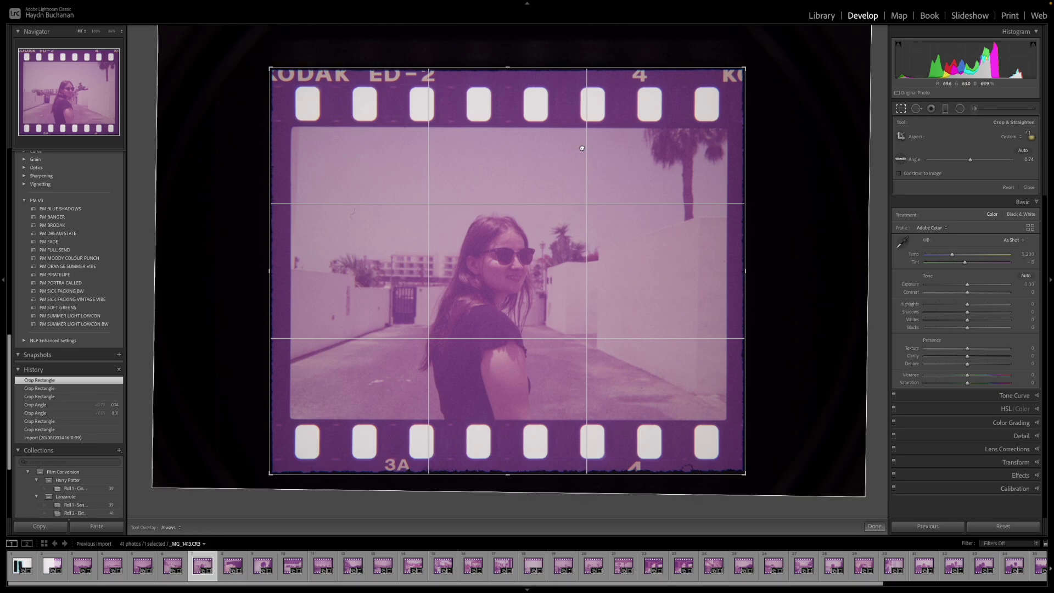
{"action": "key", "text": "Right"}
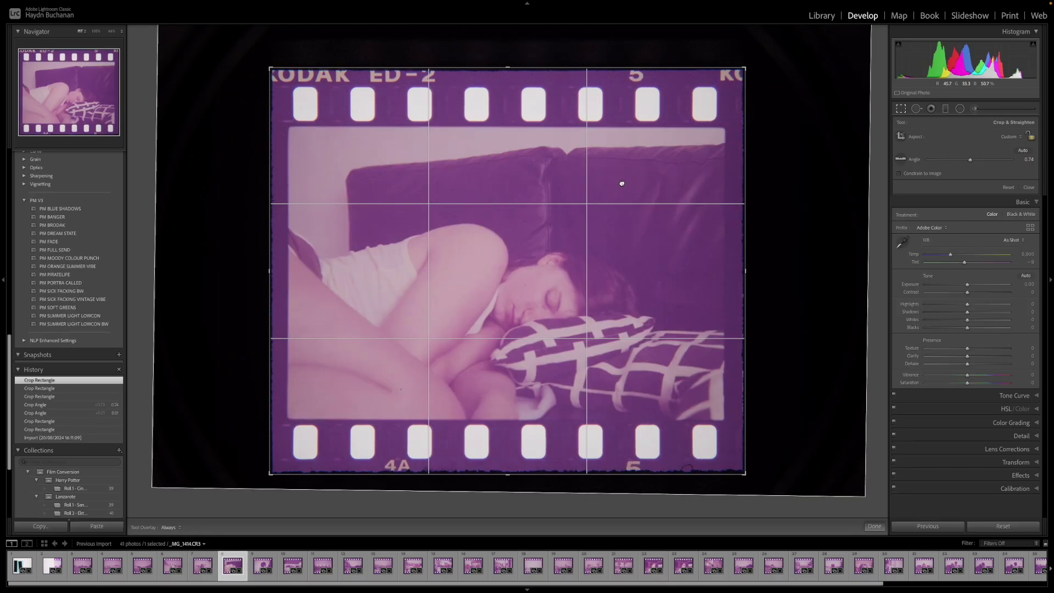
{"action": "key", "text": "Right"}
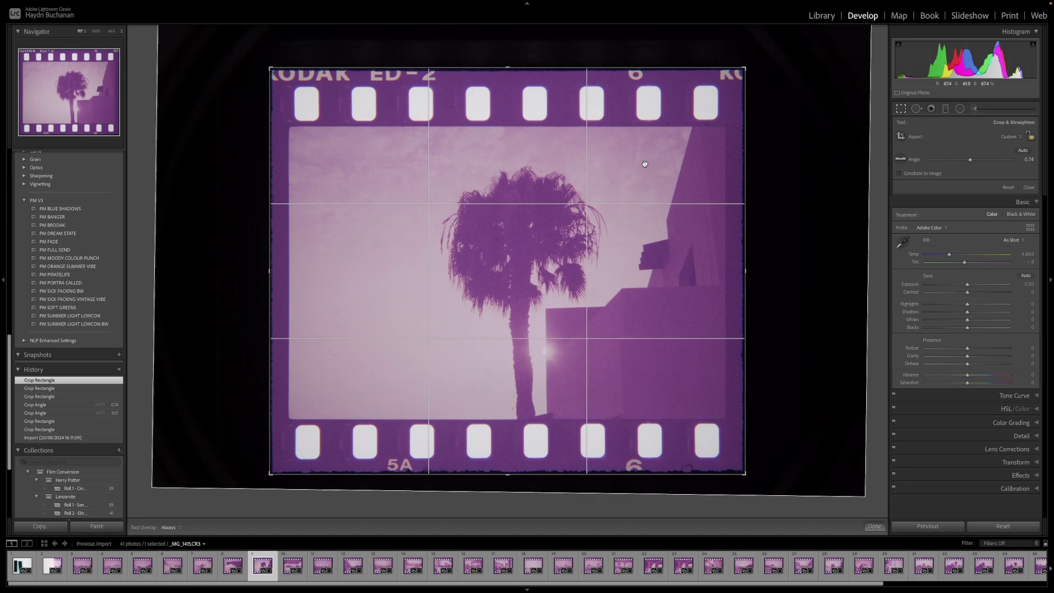
{"action": "key", "text": "Right"}
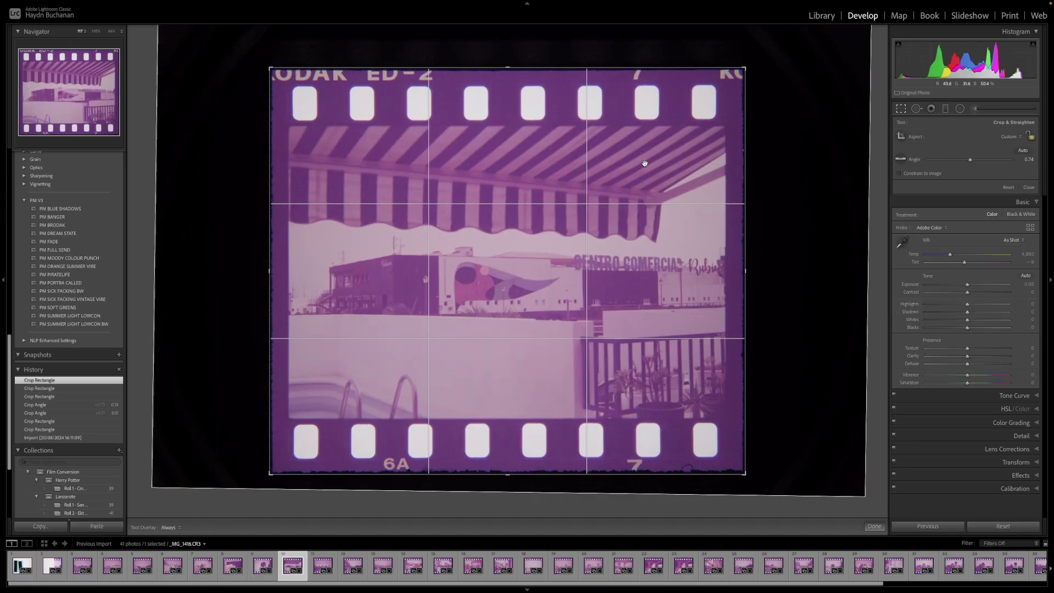
{"action": "key", "text": "Right"}
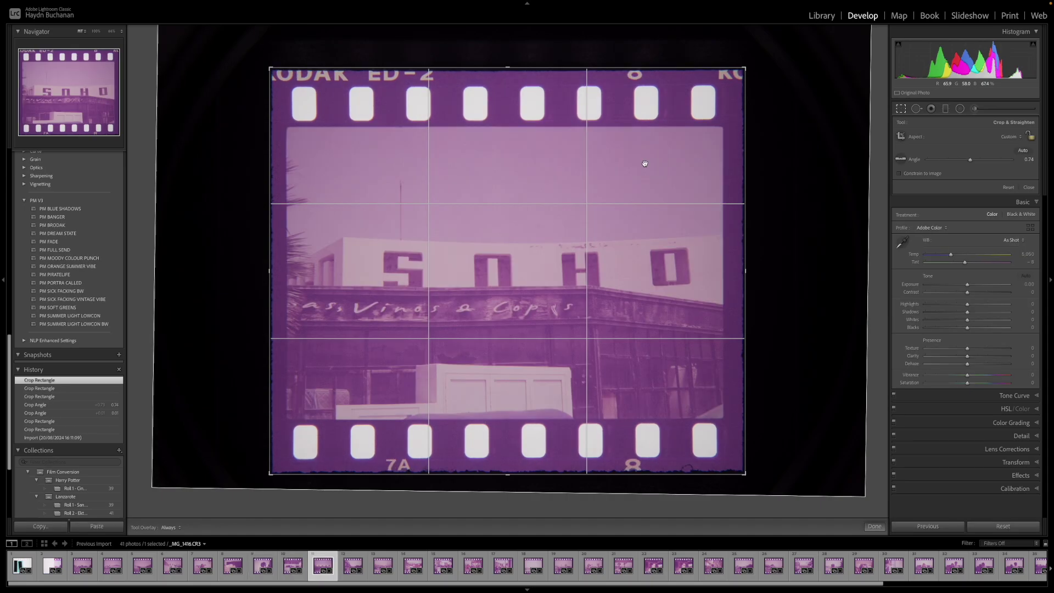
{"action": "key", "text": "Right"}
{"action": "key", "text": "Right"}
{"action": "key", "text": "Right"}
{"action": "key", "text": "Right"}
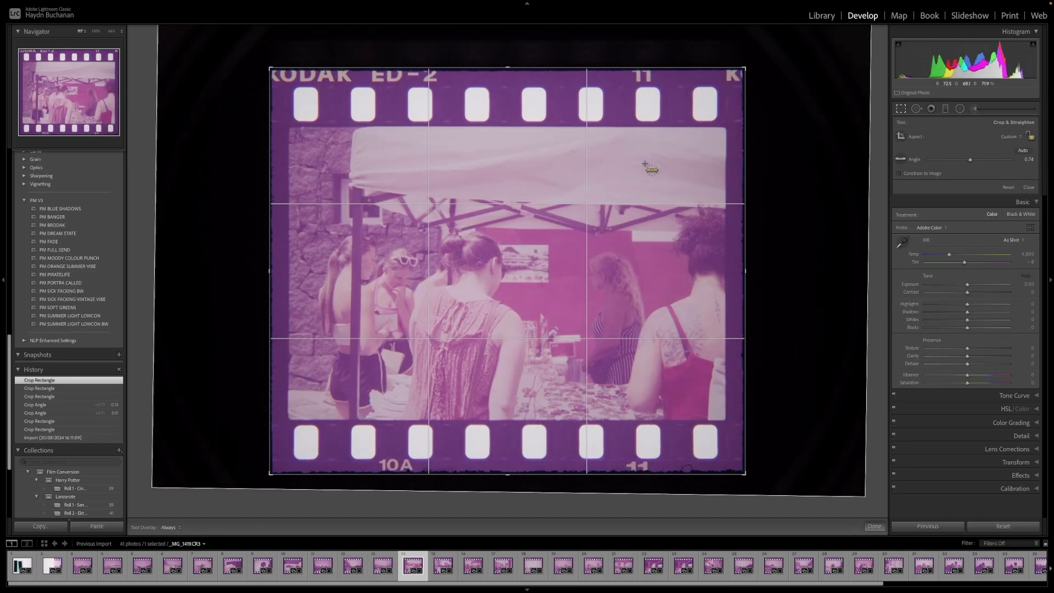
{"action": "key", "text": "Right"}
{"action": "key", "text": "Right"}
{"action": "key", "text": "Right"}
{"action": "key", "text": "Right"}
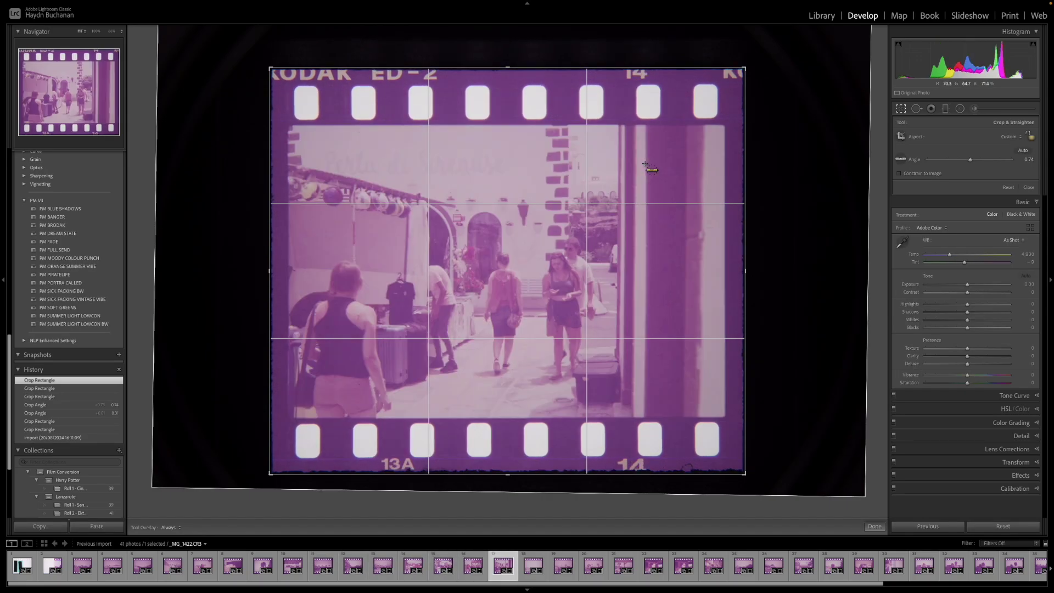
{"action": "key", "text": "Right"}
{"action": "key", "text": "Right"}
{"action": "key", "text": "Right"}
{"action": "key", "text": "Right"}
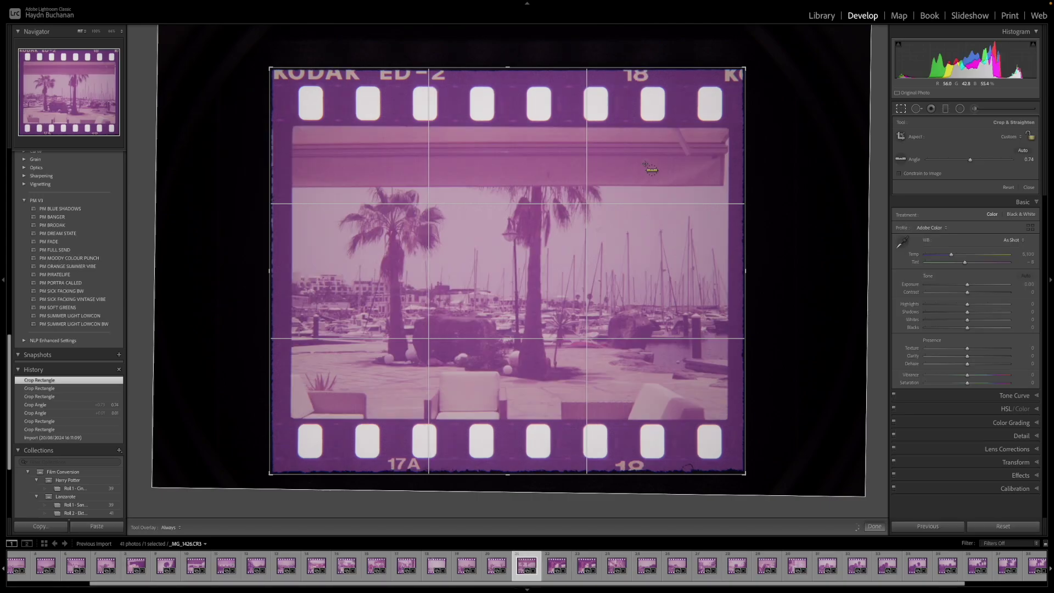
{"action": "key", "text": "Right"}
{"action": "key", "text": "Right"}
{"action": "key", "text": "Right"}
{"action": "key", "text": "Right"}
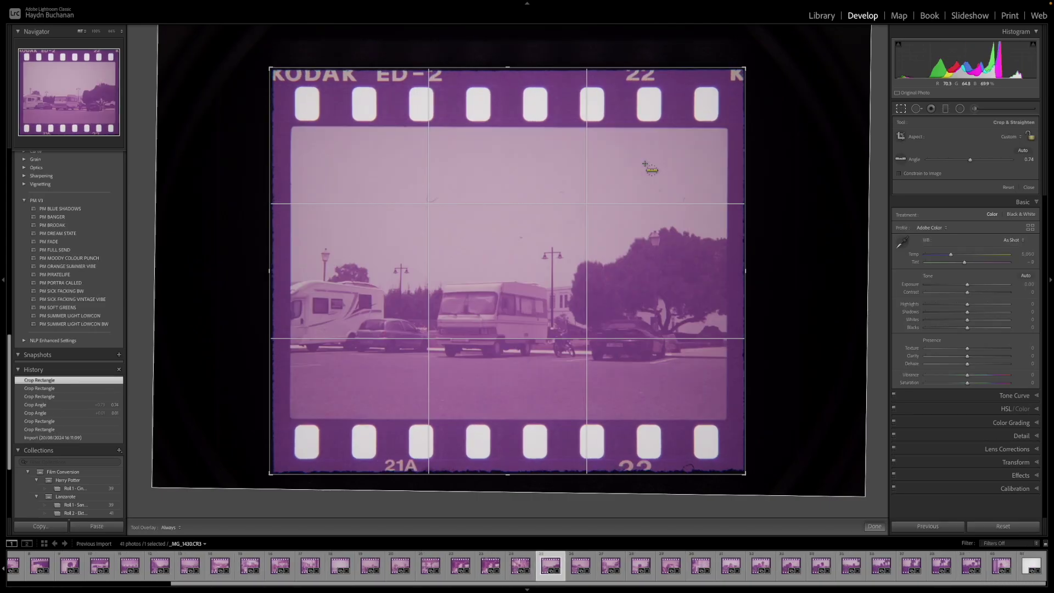
{"action": "key", "text": "Right"}
{"action": "key", "text": "Right"}
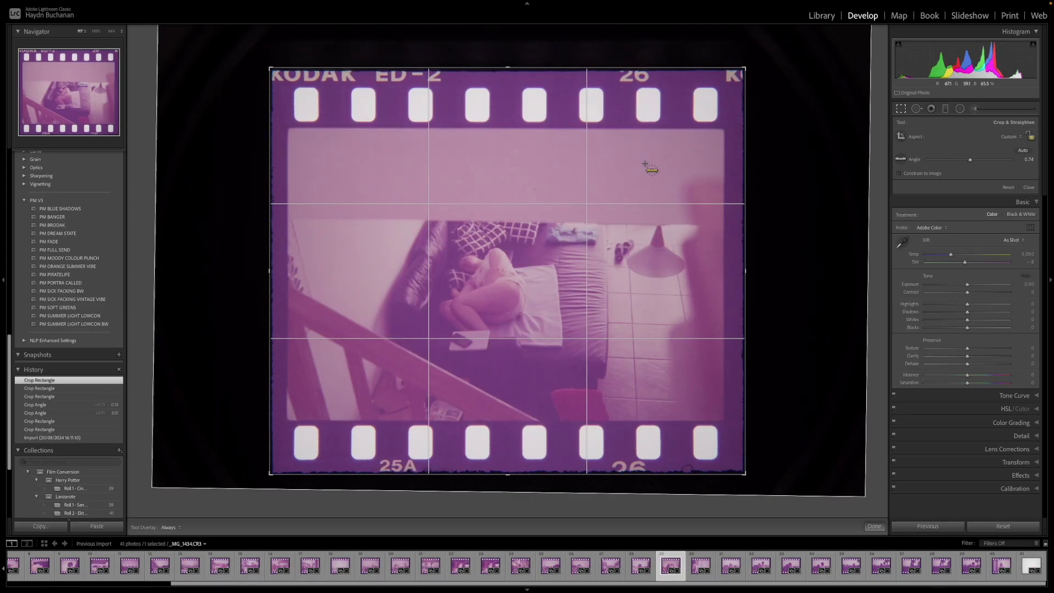
{"action": "key", "text": "Right"}
{"action": "key", "text": "Right"}
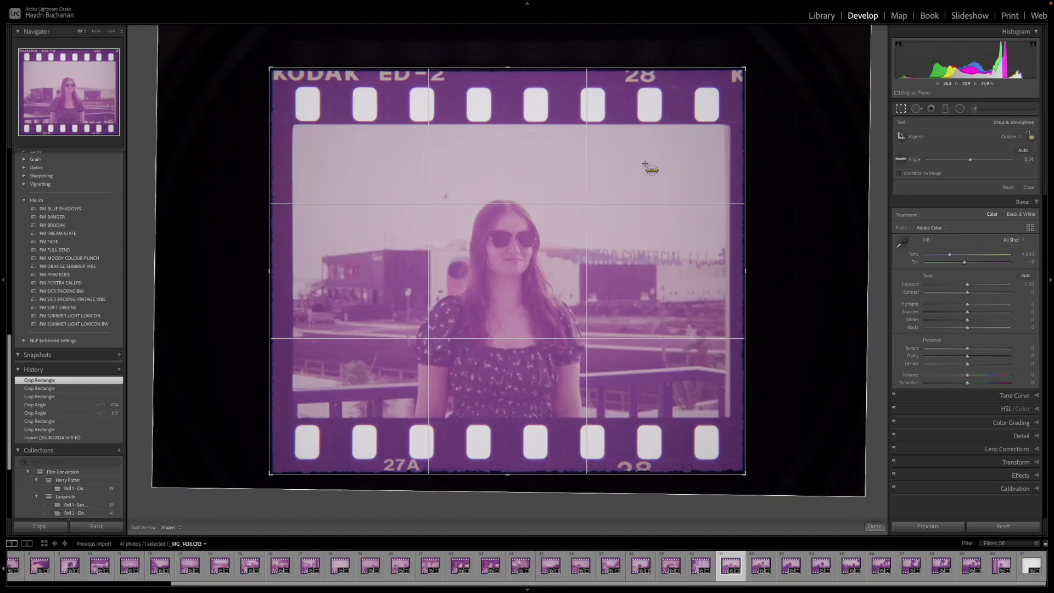
{"action": "key", "text": "Right"}
{"action": "key", "text": "Right"}
{"action": "key", "text": "Right"}
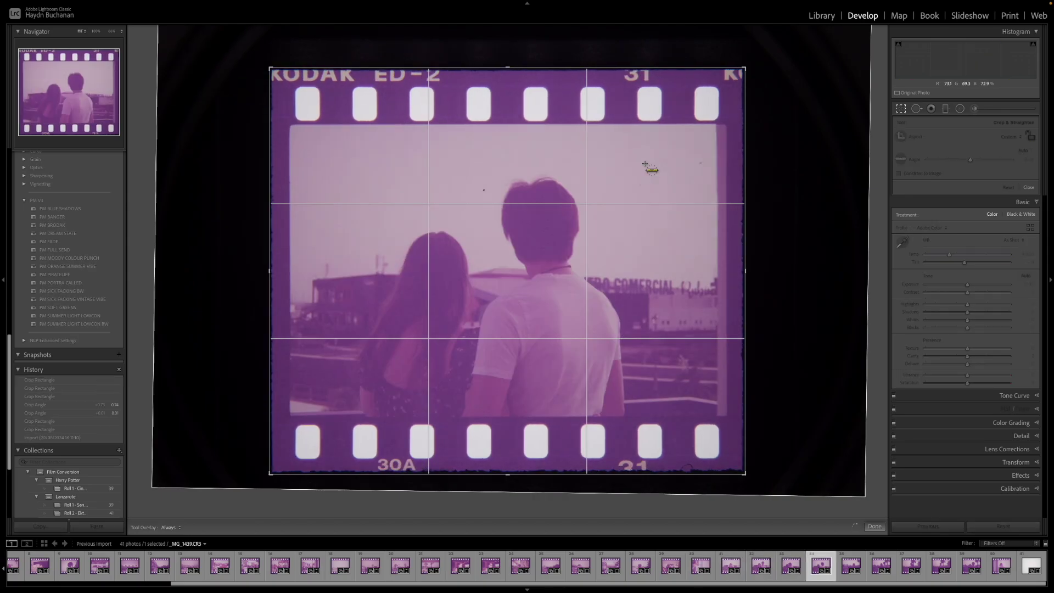
{"action": "key", "text": "Right"}
{"action": "key", "text": "Right"}
{"action": "key", "text": "Right"}
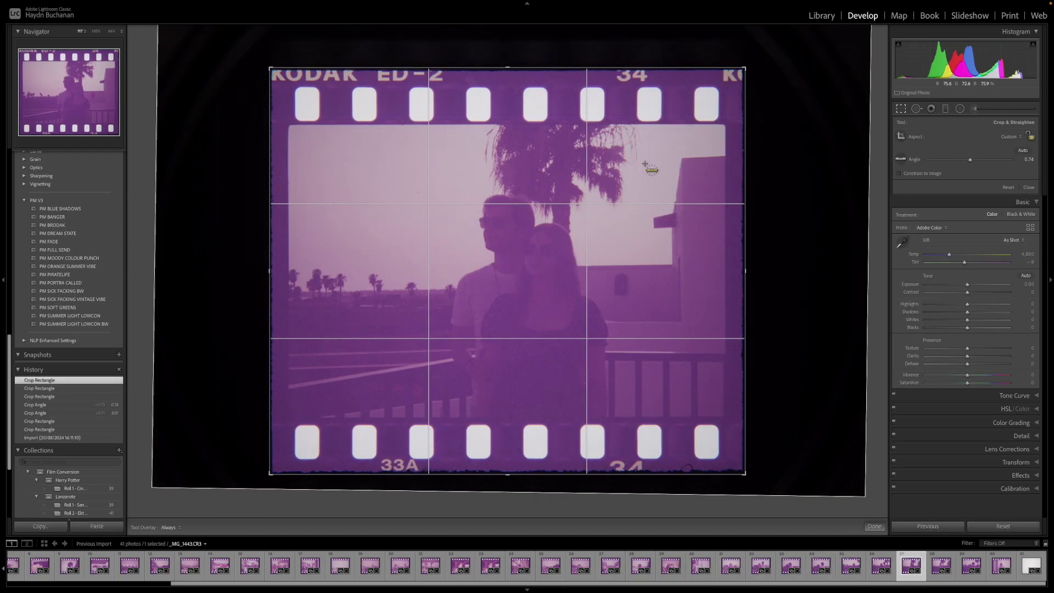
{"action": "key", "text": "Right"}
{"action": "key", "text": "Right"}
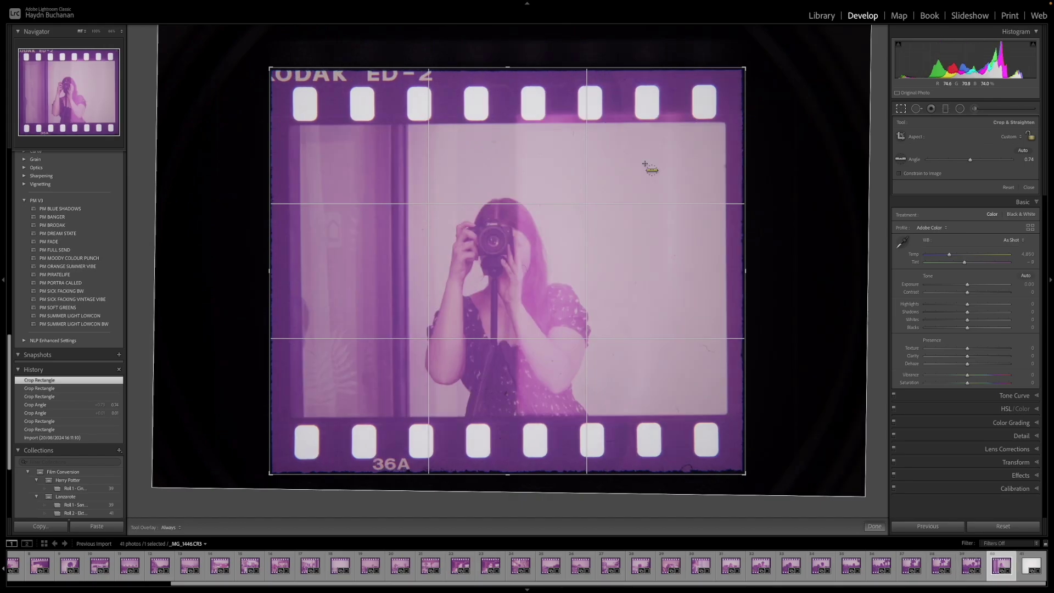
{"action": "key", "text": "Right"}
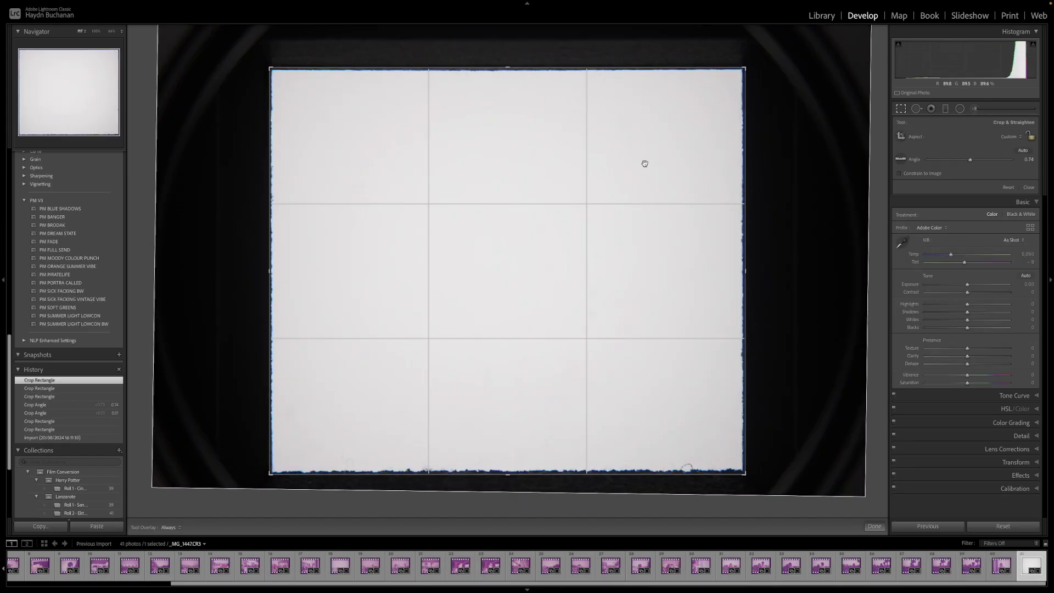
Select all scans in the photo grid and open the export settings for them.
{"action": "key", "text": "g"}
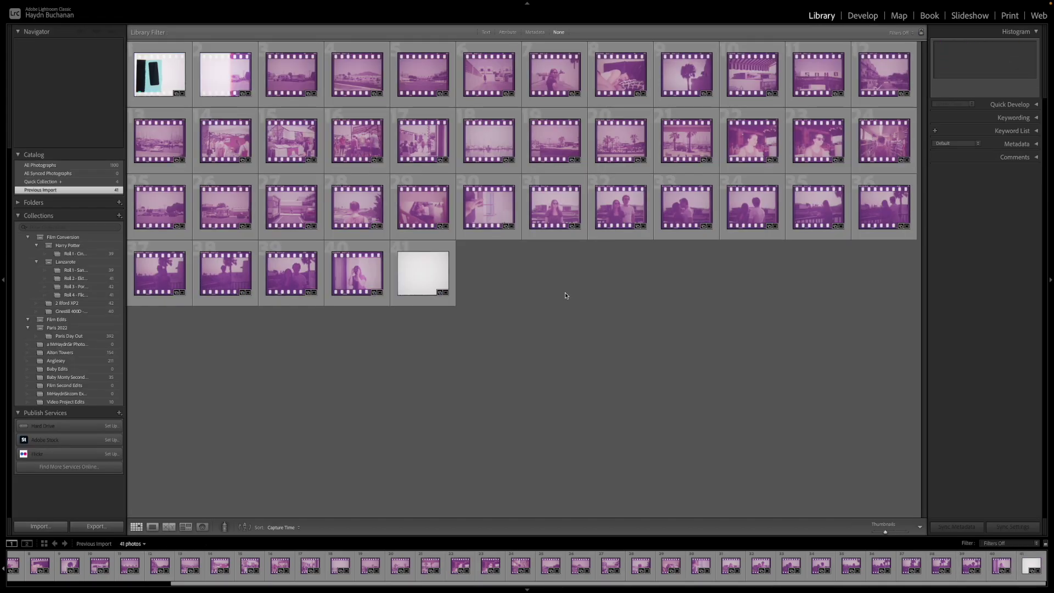
{"action": "key", "text": "super+a"}
{"action": "key", "text": "super+shift+e"}
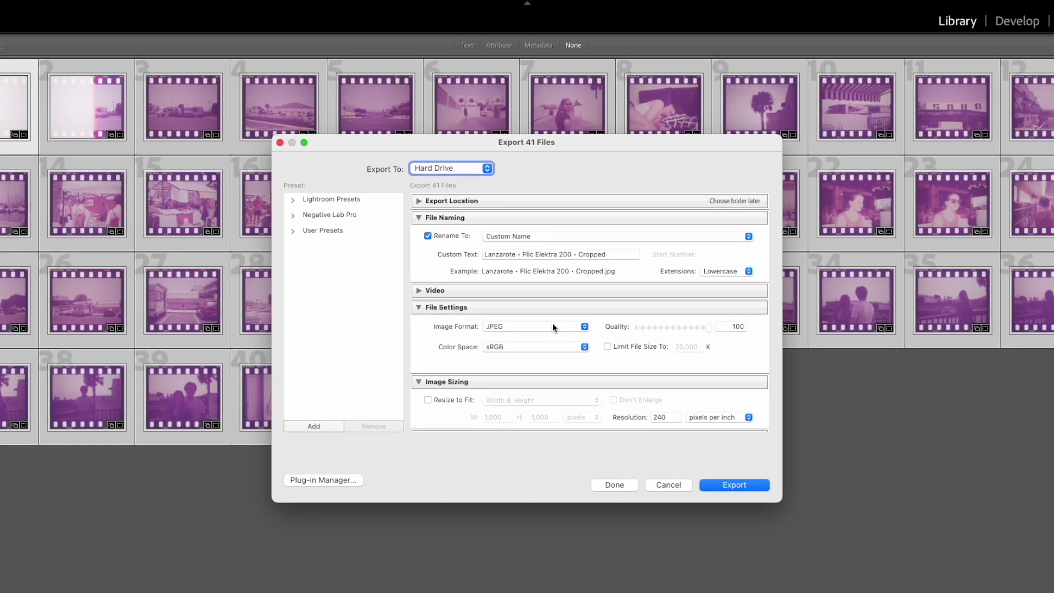
Set the export's custom file name to "Lanzarote • Ektachrome Elite II • Sprockets (purple)" and start the export.
{"action": "triple_click", "coordinate": [614, 254]}
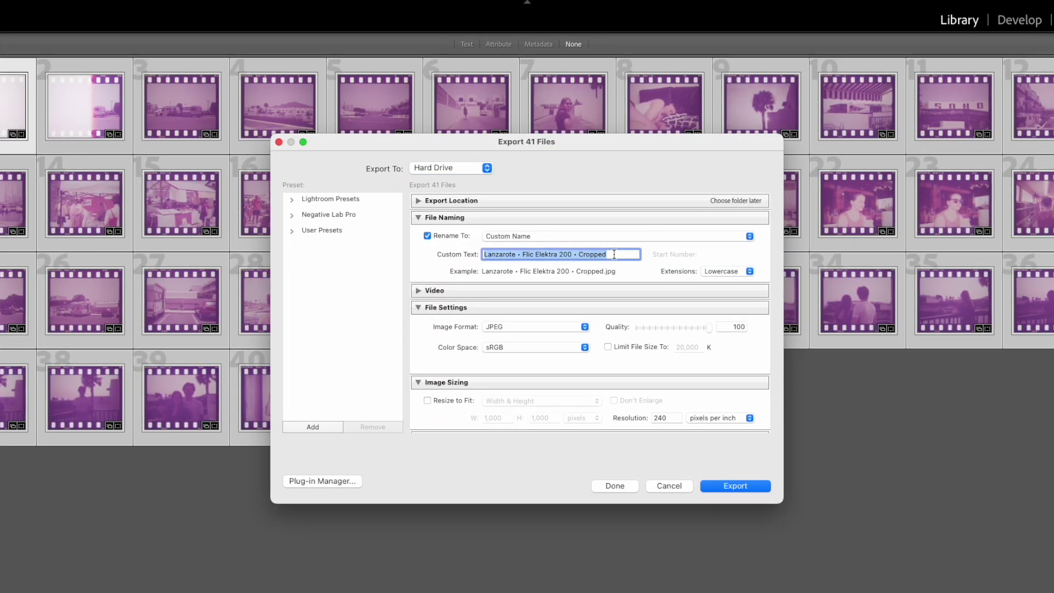
{"action": "type", "text": "Lanzarote "}
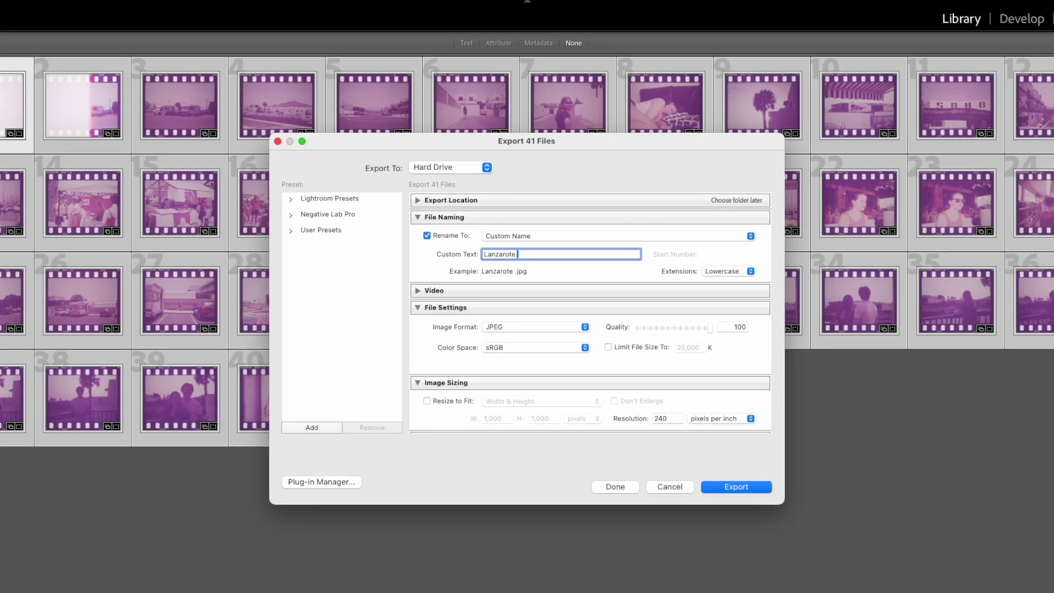
{"action": "type", "text": "•"}
{"action": "type", "text": " Ektachrom"}
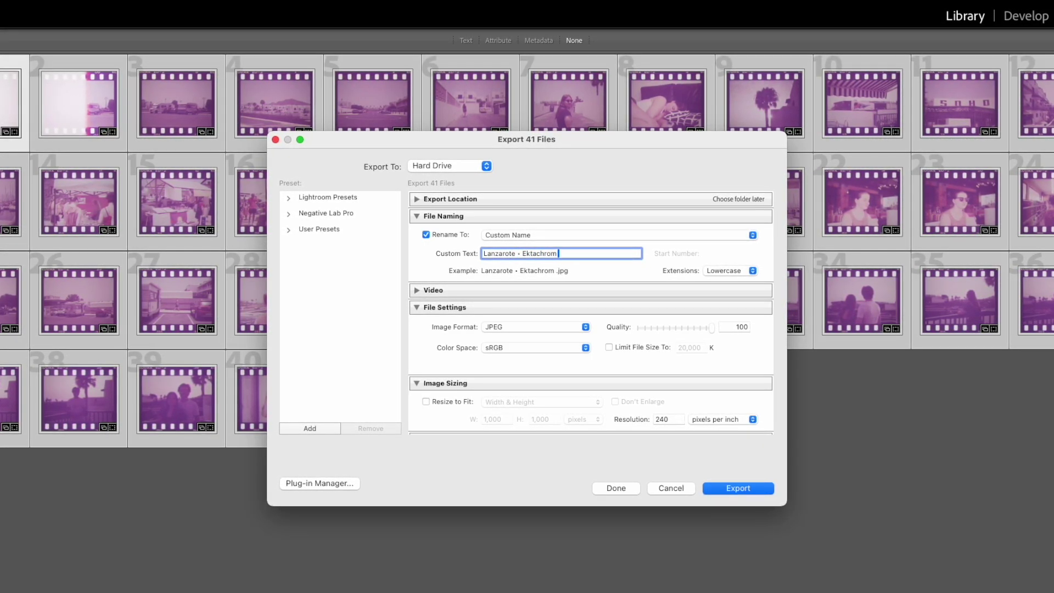
{"action": "type", "text": "e Elite"}
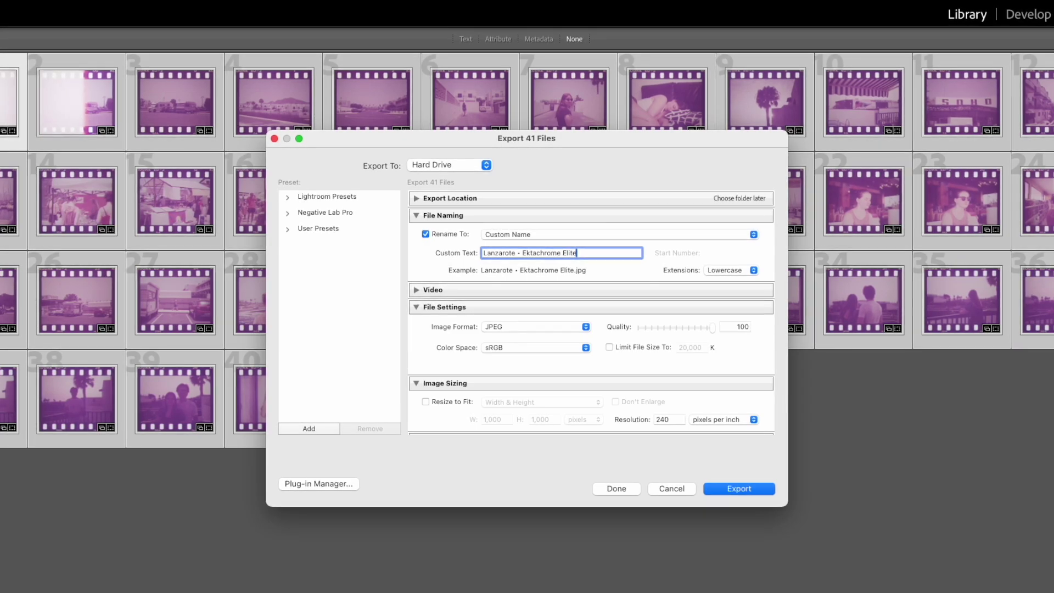
{"action": "type", "text": " II • Sprockets"}
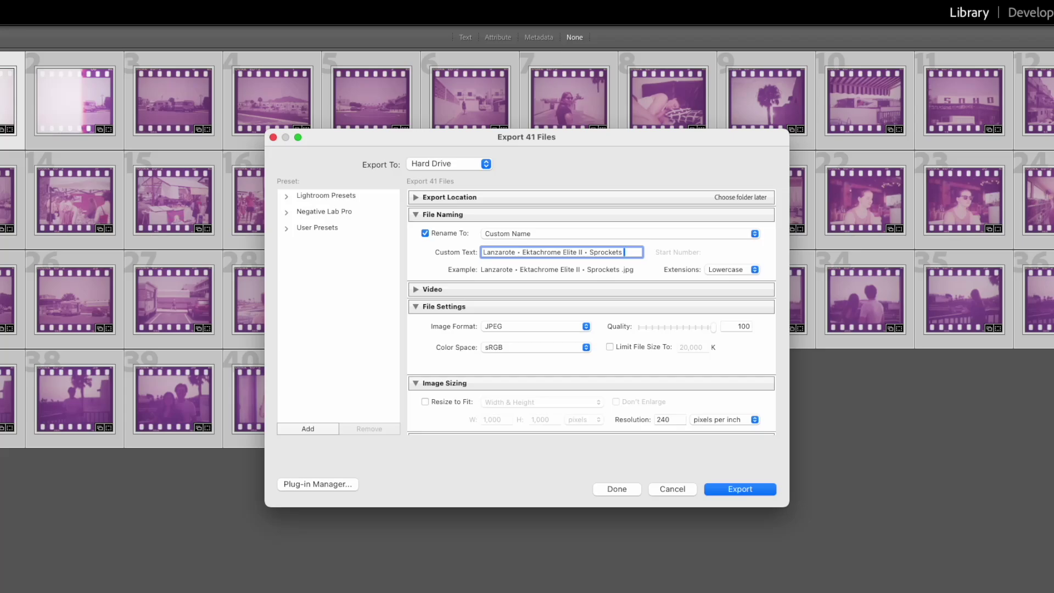
{"action": "type", "text": "urple\\0"}
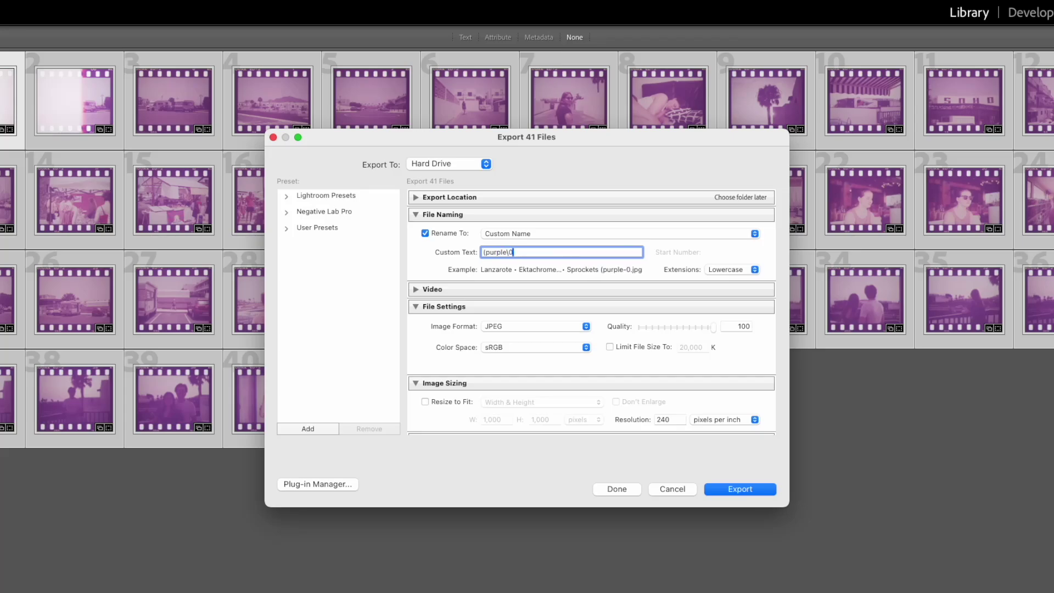
{"action": "key", "text": "BackSpace"}
{"action": "key", "text": "Return"}
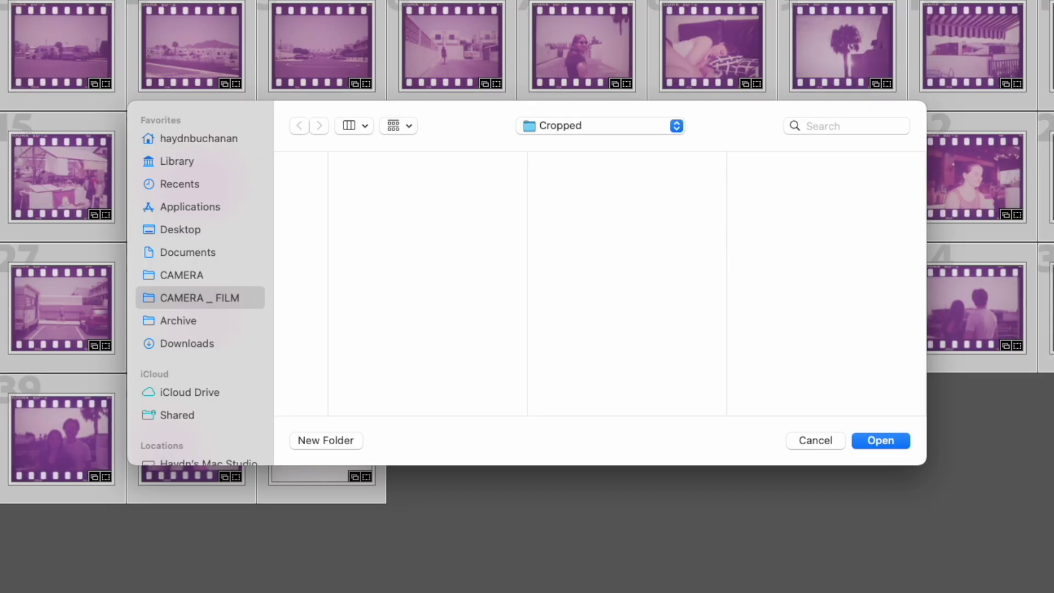
Choose the Sprockets folder inside Edits of 2 Ektachrome Elite II as the export destination.
{"action": "key", "text": "Left"}
{"action": "key", "text": "Left"}
{"action": "key", "text": "Up"}
{"action": "key", "text": "Up"}
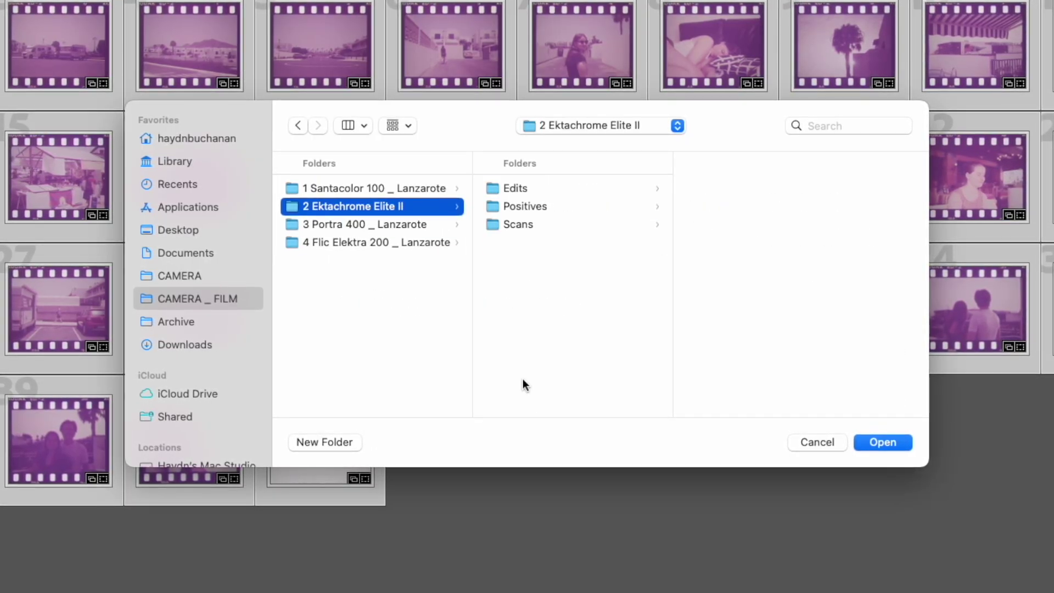
{"action": "key", "text": "Right"}
{"action": "key", "text": "Right"}
{"action": "key", "text": "Down"}
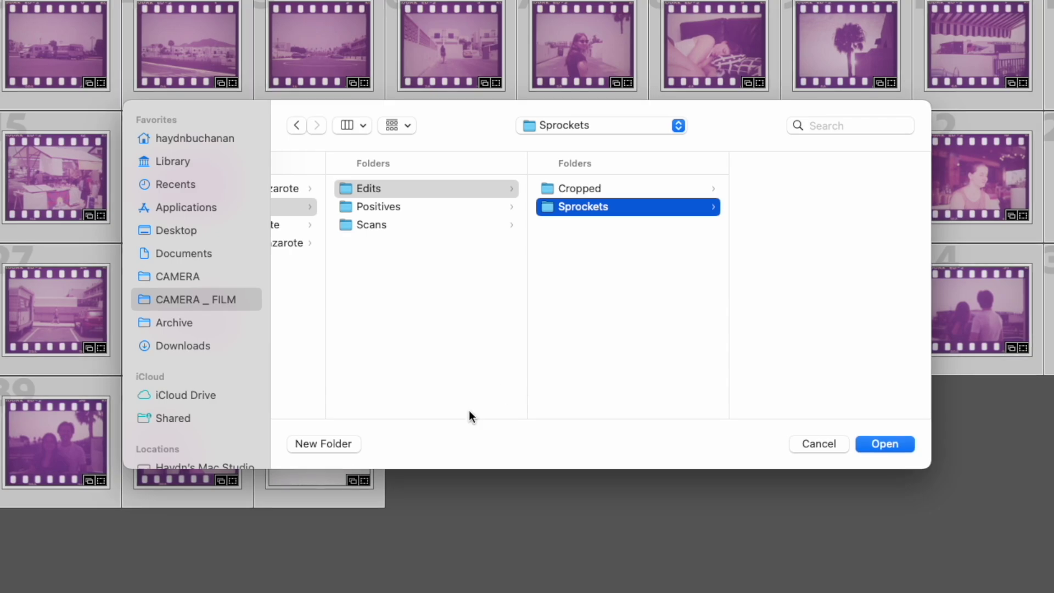
Create a new folder named purple inside Sprockets and export the scans into it.
{"action": "left_click", "coordinate": [321, 446]}
{"action": "type", "text": "purple"}
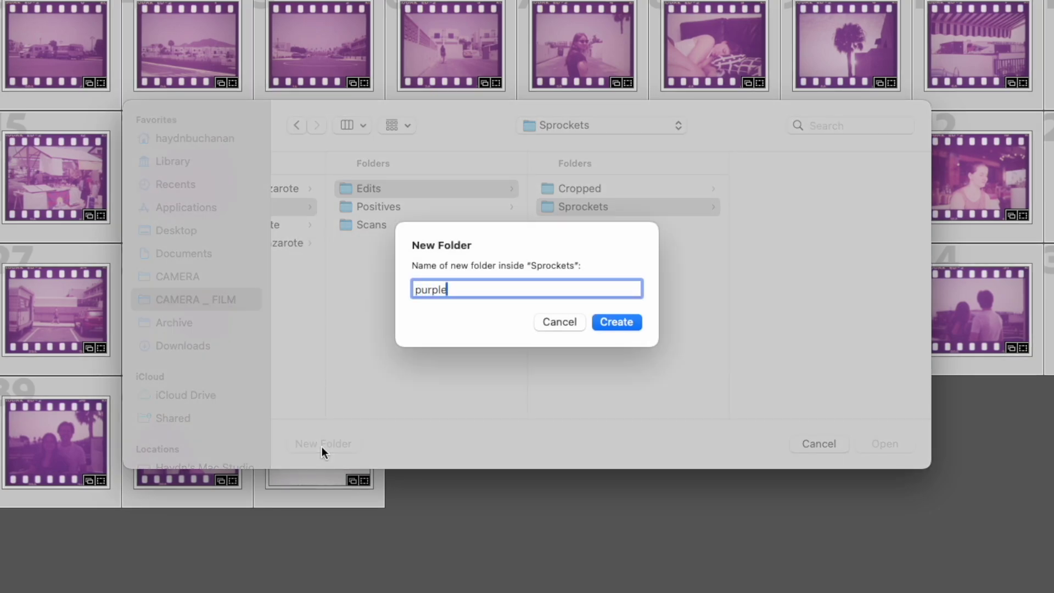
{"action": "key", "text": "Return"}
{"action": "key", "text": "Return"}
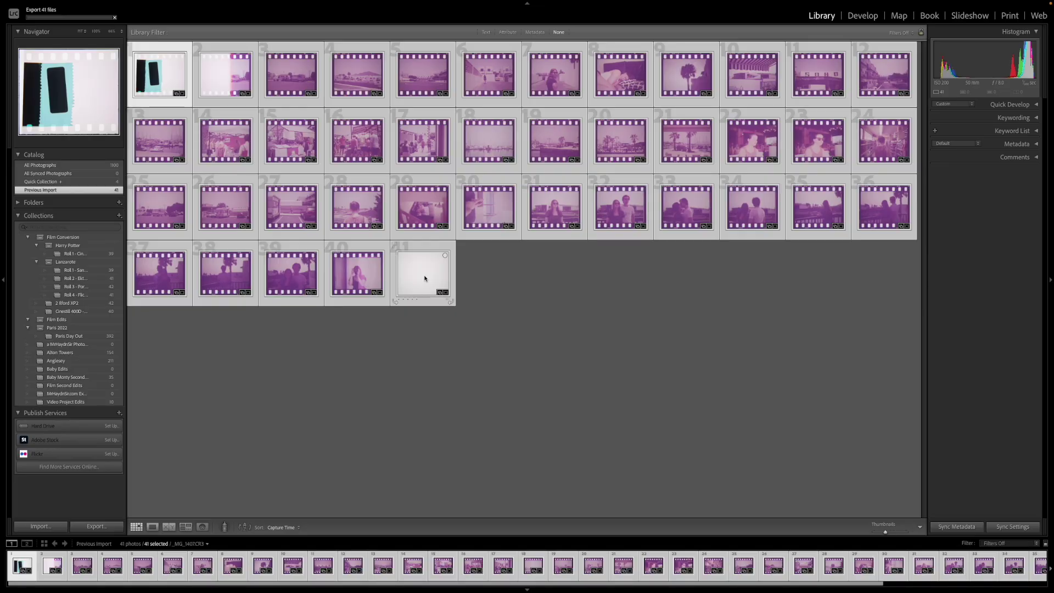
Switch to Finder and browse to the exported JPEGs in the purple folder.
{"action": "key", "text": "super+Tab"}
{"action": "key", "text": "Up"}
{"action": "key", "text": "Up"}
{"action": "key", "text": "Down"}
{"action": "key", "text": "Left"}
{"action": "key", "text": "Up"}
{"action": "key", "text": "Down"}
{"action": "key", "text": "Right"}
{"action": "key", "text": "Right"}
{"action": "key", "text": "Down"}
{"action": "key", "text": "Right"}
{"action": "key", "text": "Right"}
{"action": "key", "text": "Down"}
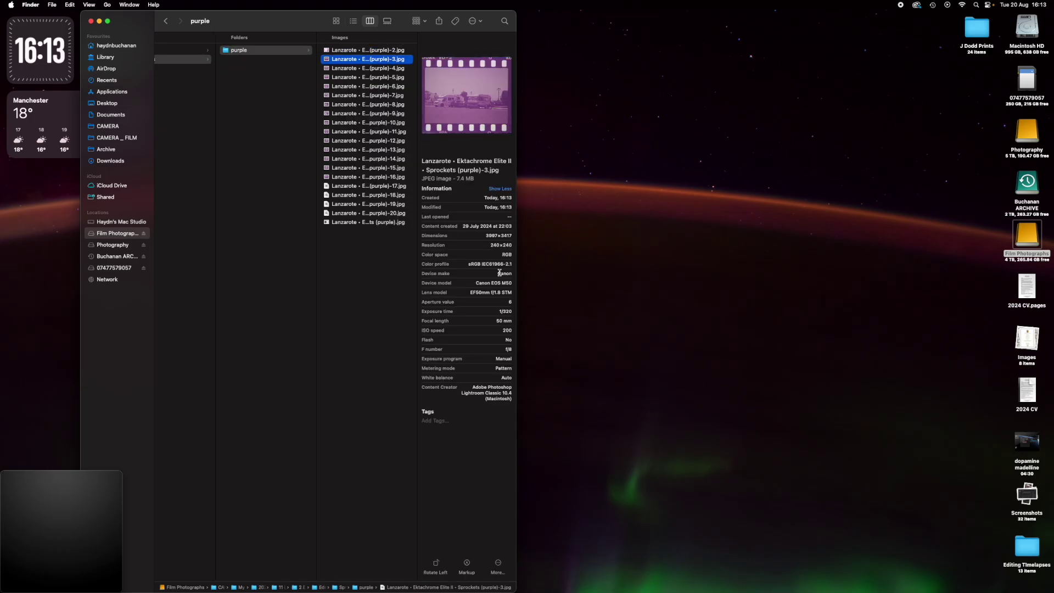
Rename the one unnumbered export to "Lanzarote • Ektachrome Elite II • Sprockets (purple)-1".
{"action": "key", "text": "alt+Down"}
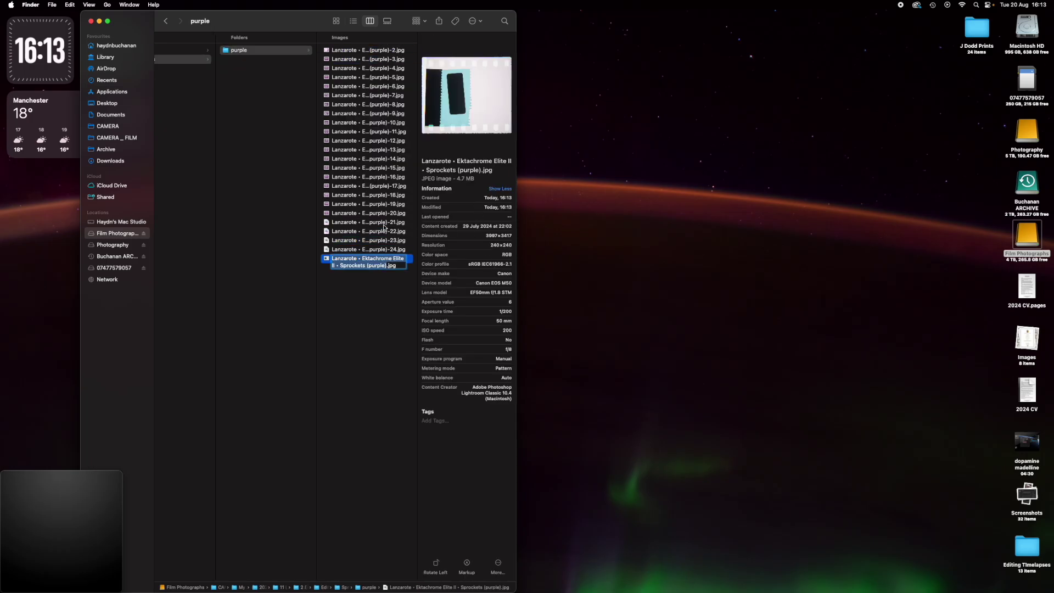
{"action": "key", "text": "Return"}
{"action": "key", "text": "Return"}
Preview the exported JPEGs one after another from the first file, checking their film borders, and close the preview.
{"action": "key", "text": "space"}
{"action": "key", "text": "space"}
{"action": "key", "text": "alt+Up"}
{"action": "key", "text": "space"}
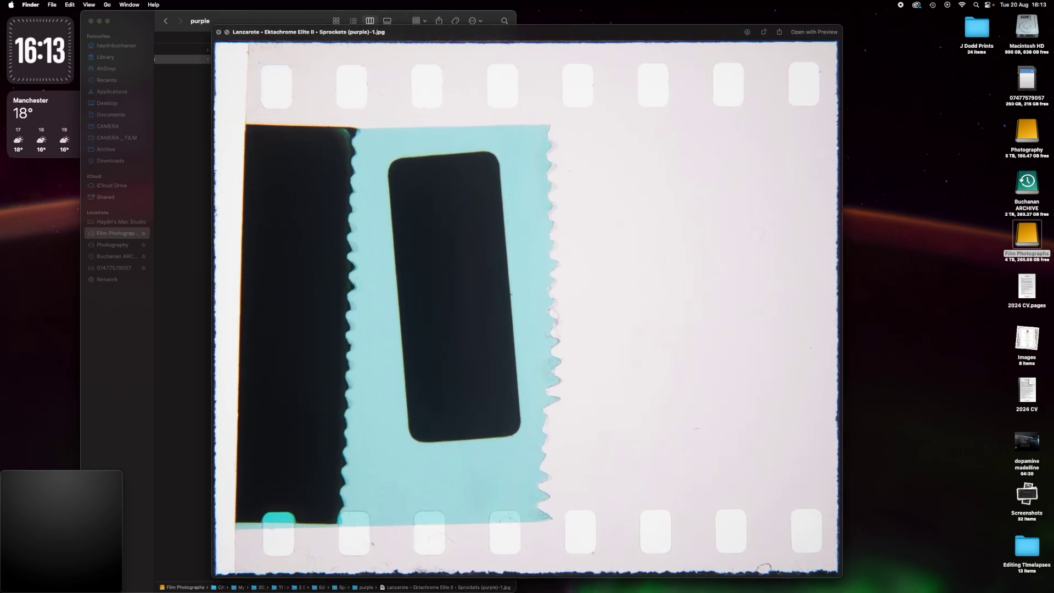
{"action": "key", "text": "Down"}
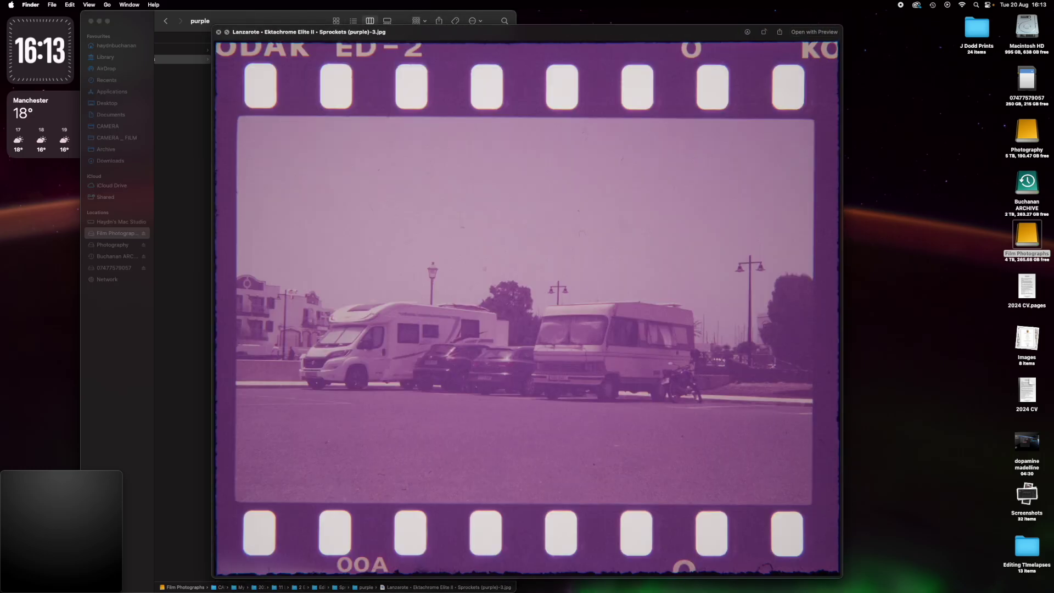
{"action": "key", "text": "Down"}
{"action": "key", "text": "Up"}
{"action": "key", "text": "Down"}
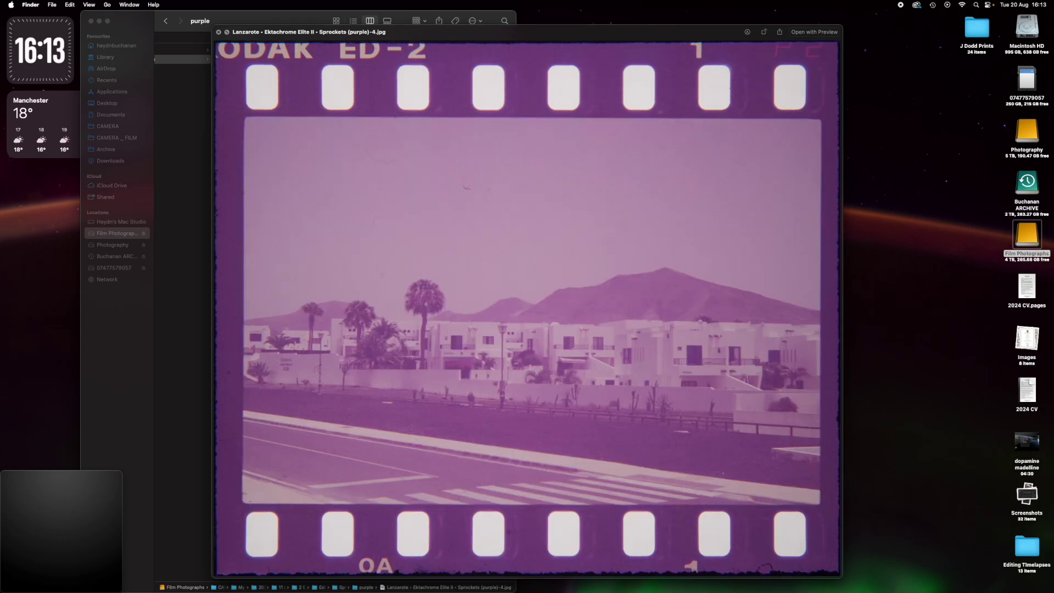
{"action": "key", "text": "Down"}
{"action": "key", "text": "Down"}
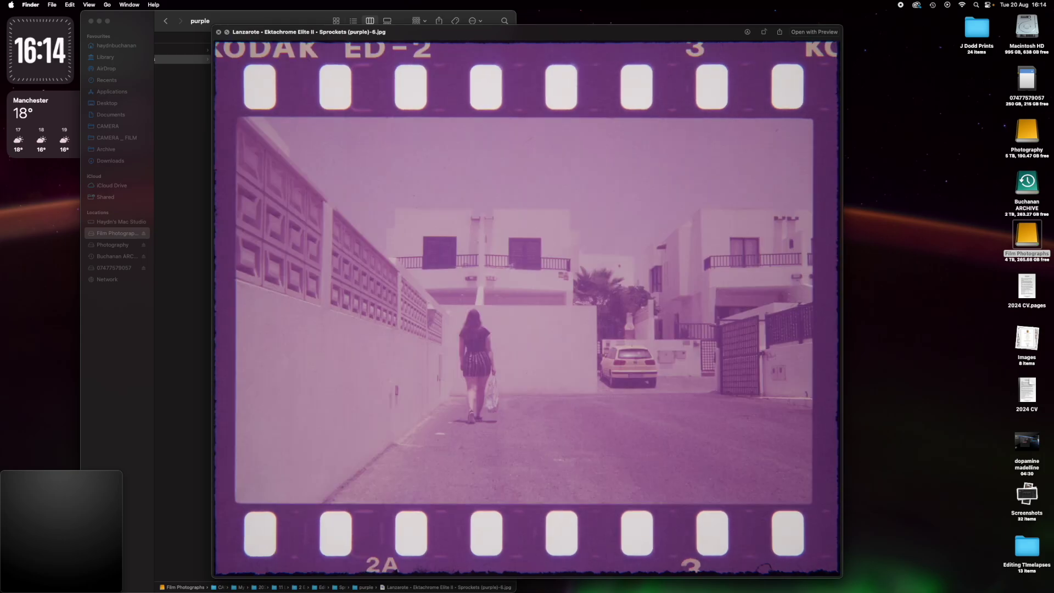
{"action": "key", "text": "Down"}
{"action": "key", "text": "space"}
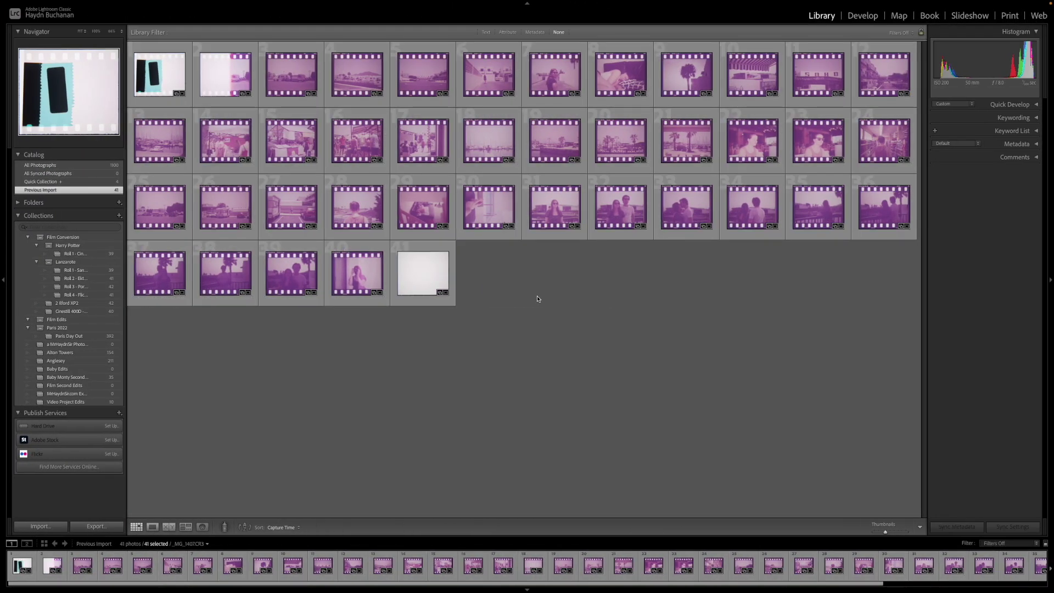
Clear the selection, open the frame 28 portrait scan for developing, and select all scans for synchronized editing.
{"action": "left_click", "coordinate": [537, 298]}
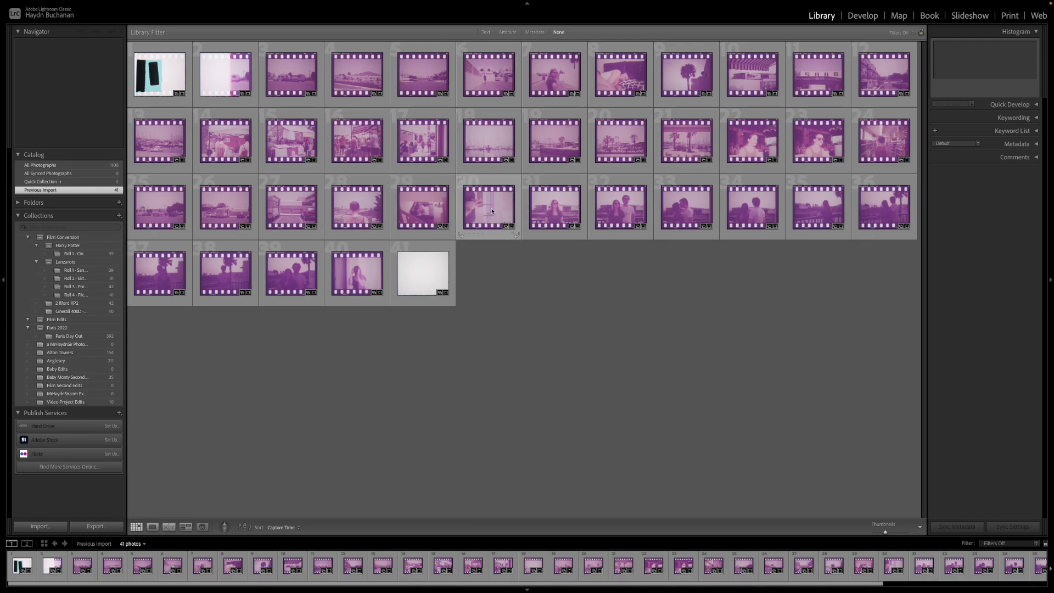
{"action": "left_click", "coordinate": [551, 222]}
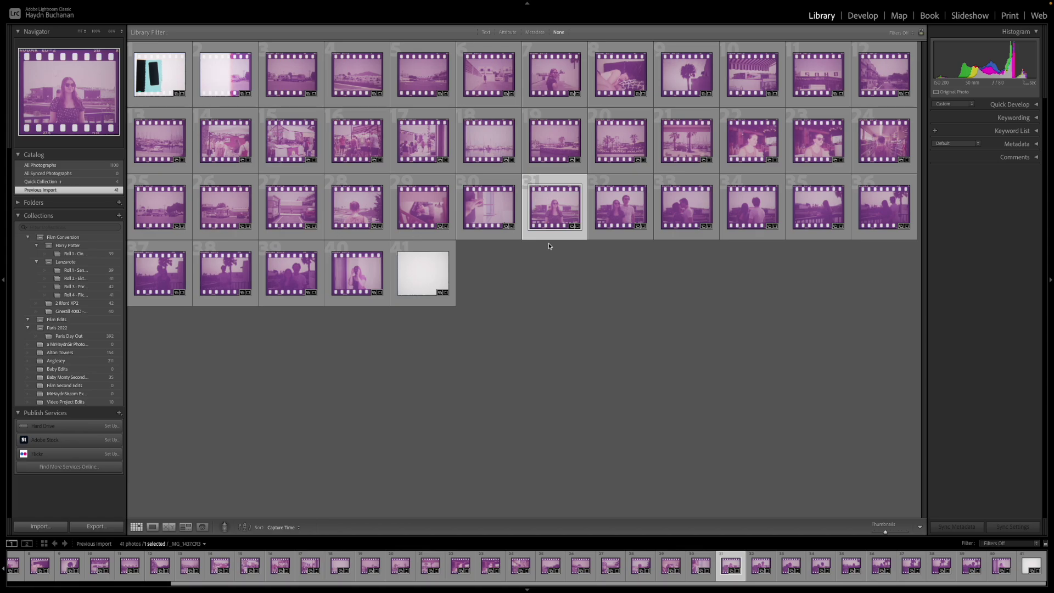
{"action": "key", "text": "d"}
{"action": "key", "text": "Right"}
{"action": "key", "text": "Left"}
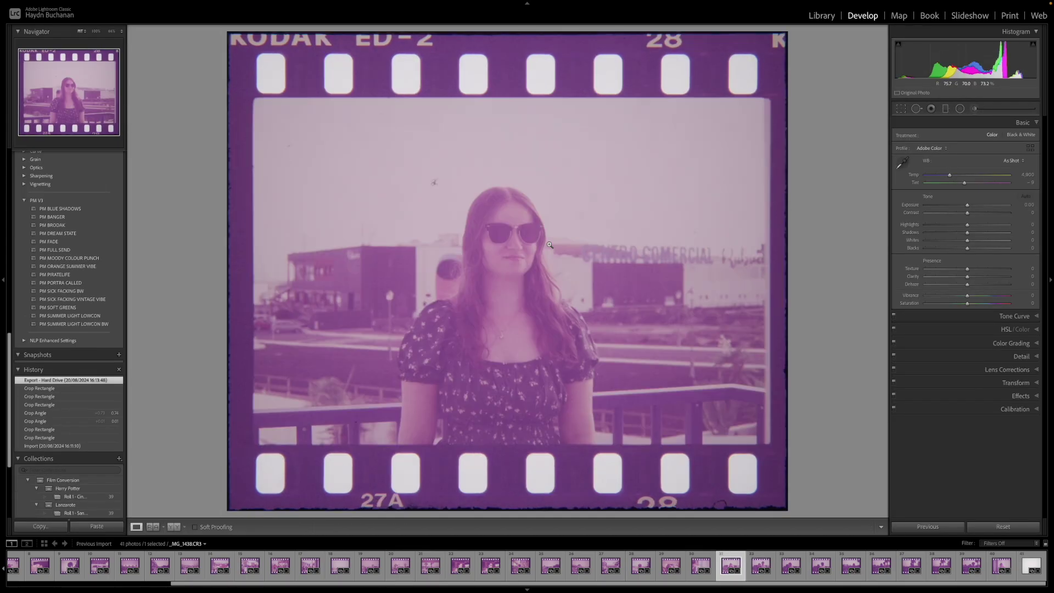
{"action": "key", "text": "ctrl+a"}
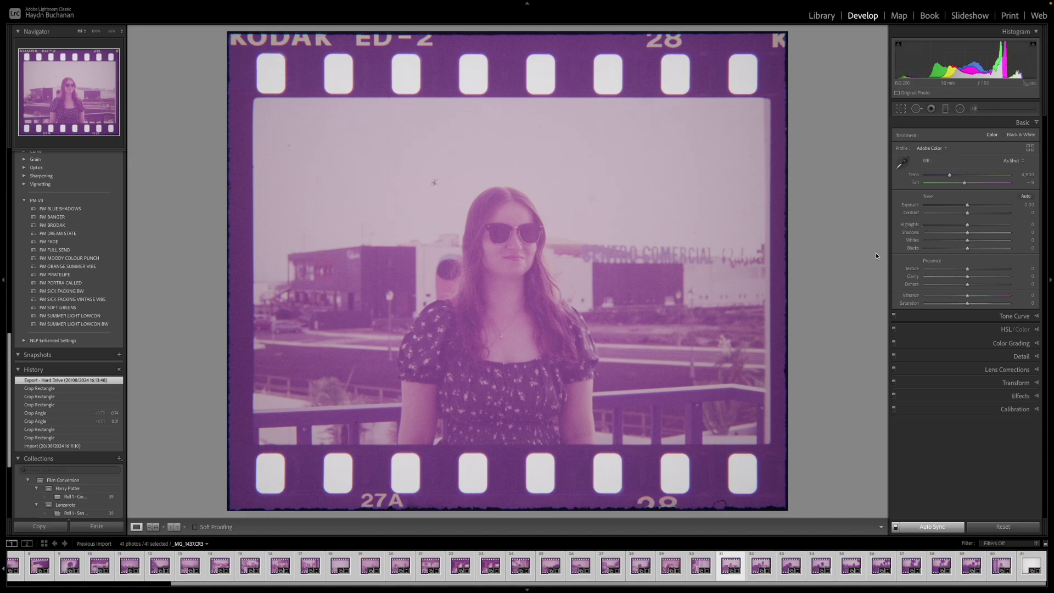
Try a custom white balance on all scans by sampling the pale building wall as the neutral target.
{"action": "key", "text": "w"}
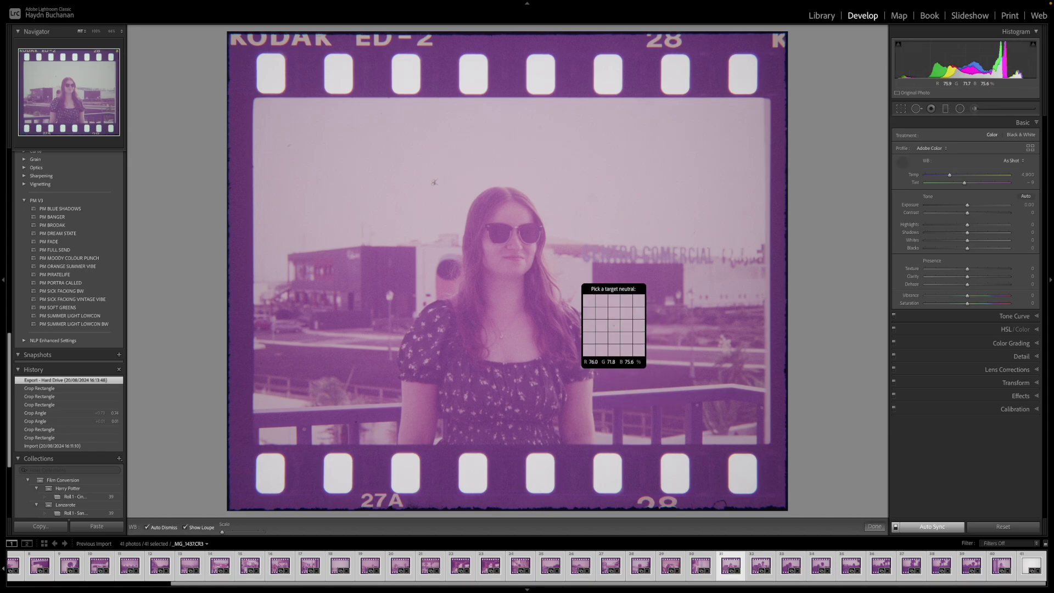
{"action": "left_click", "coordinate": [574, 276]}
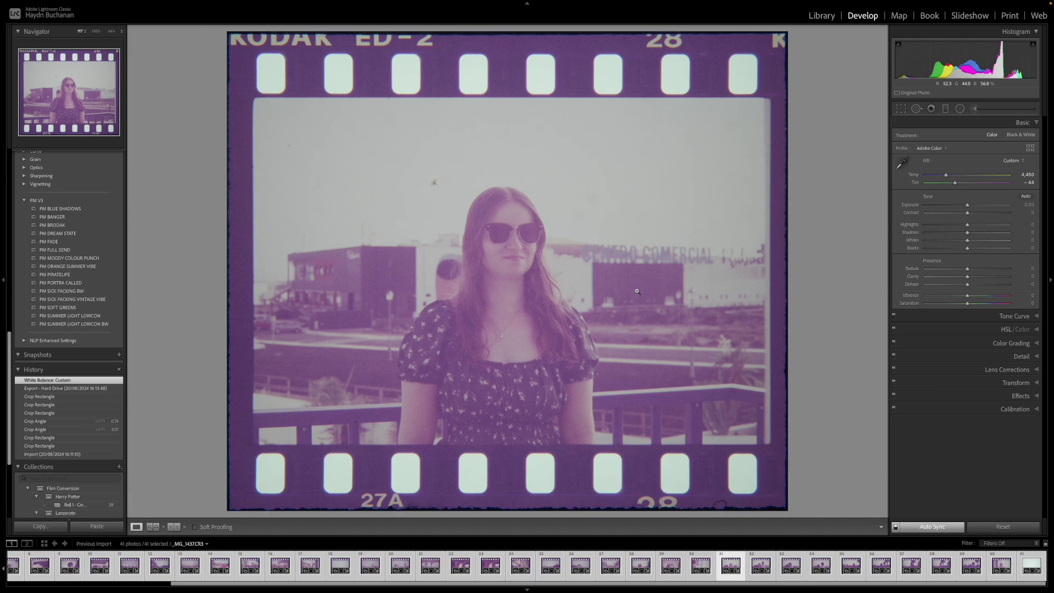
{"action": "key", "text": "ctrl+z"}
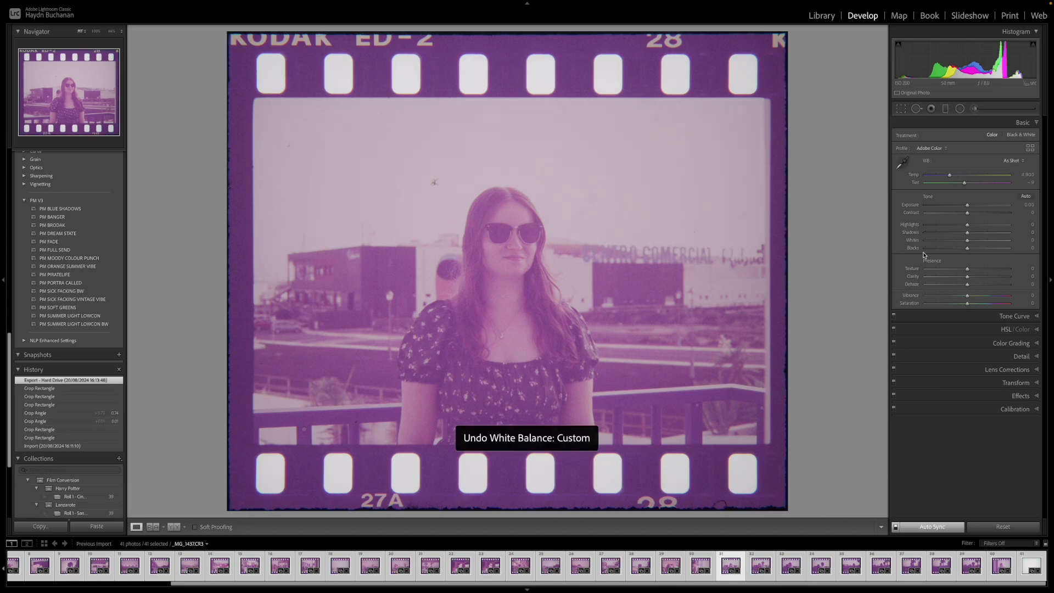
Shape the scans' green channel tone curve through about 79/103 and 187/200, and lower the red channel midpoint to 124 at input 129.
{"action": "left_click", "coordinate": [954, 317]}
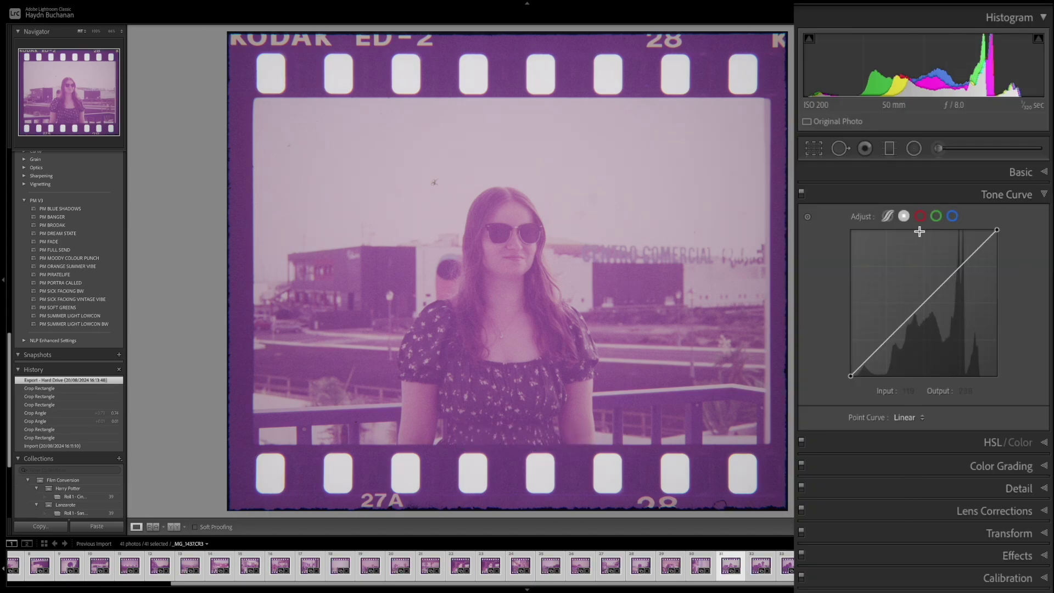
{"action": "left_click", "coordinate": [963, 148]}
{"action": "left_click", "coordinate": [937, 219]}
{"action": "left_click", "coordinate": [952, 217]}
{"action": "left_click", "coordinate": [936, 218]}
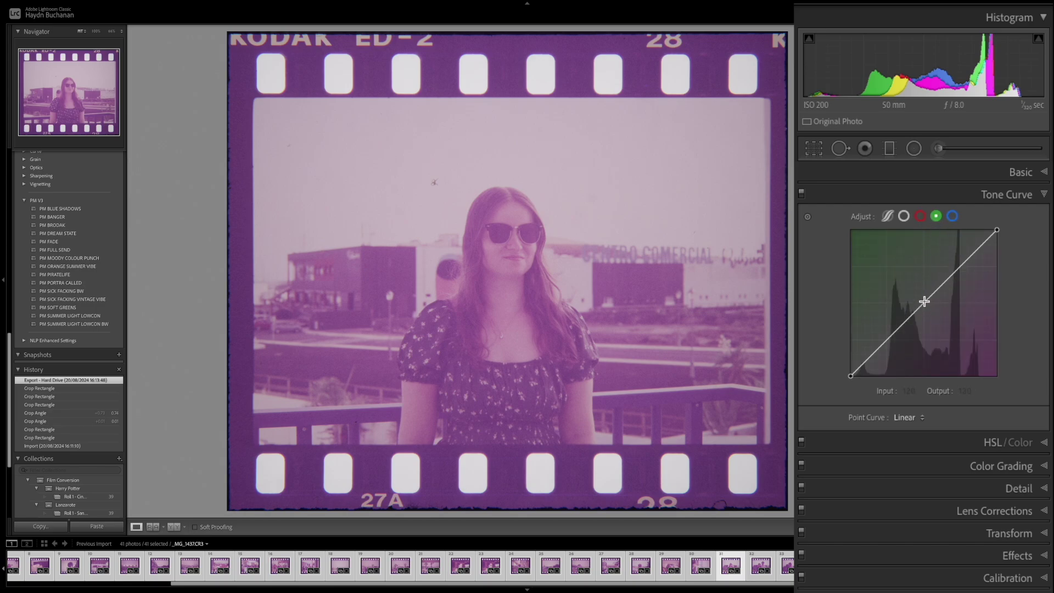
{"action": "left_click_drag", "start_coordinate": [924, 302], "coordinate": [916, 298]}
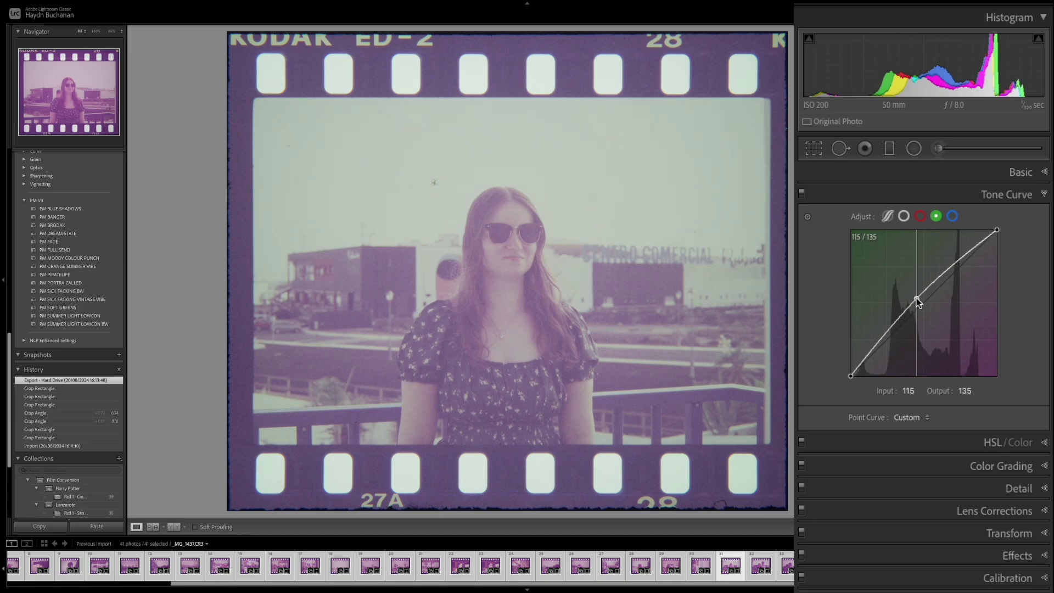
{"action": "left_click_drag", "start_coordinate": [916, 297], "coordinate": [909, 306]}
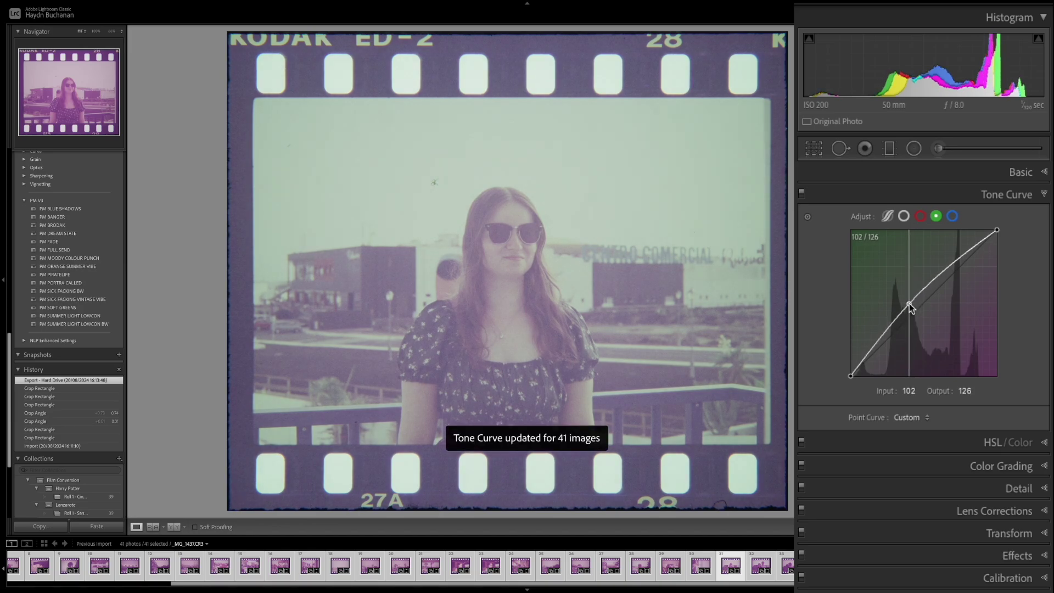
{"action": "left_click_drag", "start_coordinate": [927, 287], "coordinate": [958, 263]}
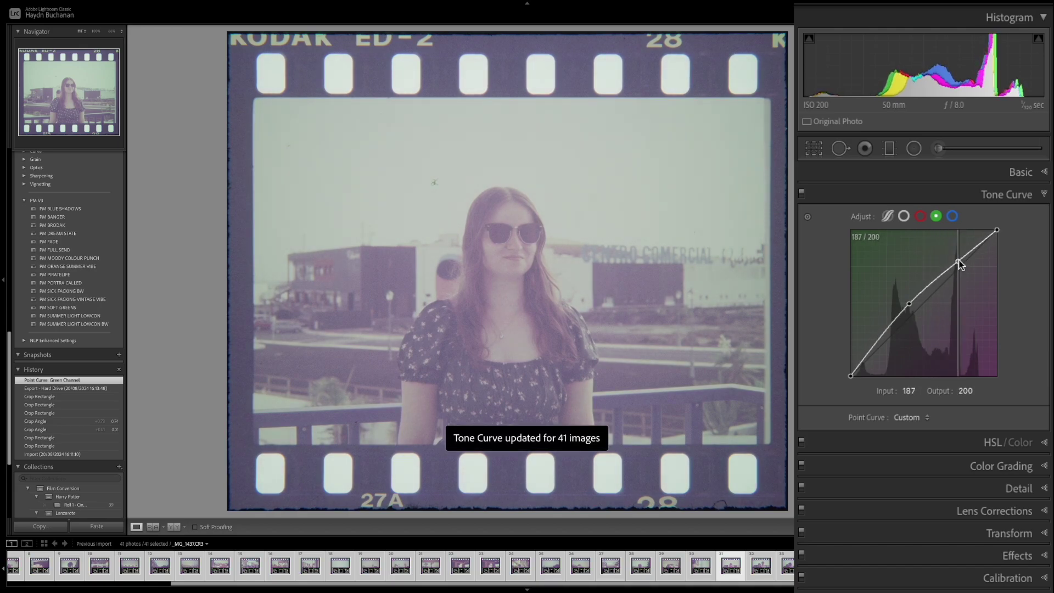
{"action": "left_click_drag", "start_coordinate": [909, 303], "coordinate": [896, 321]}
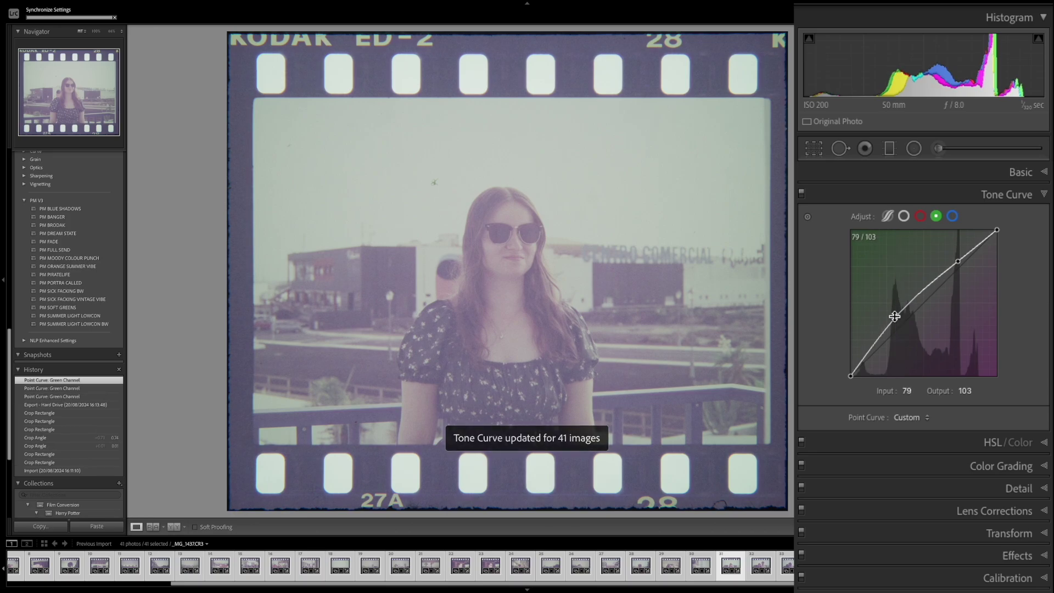
{"action": "left_click", "coordinate": [920, 216]}
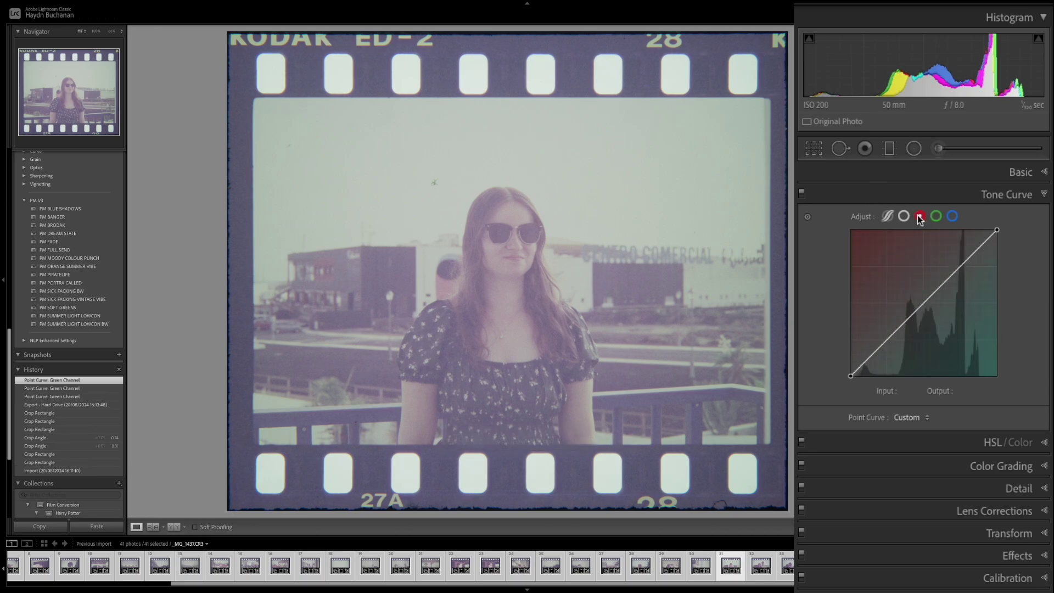
{"action": "left_click_drag", "start_coordinate": [927, 301], "coordinate": [924, 304]}
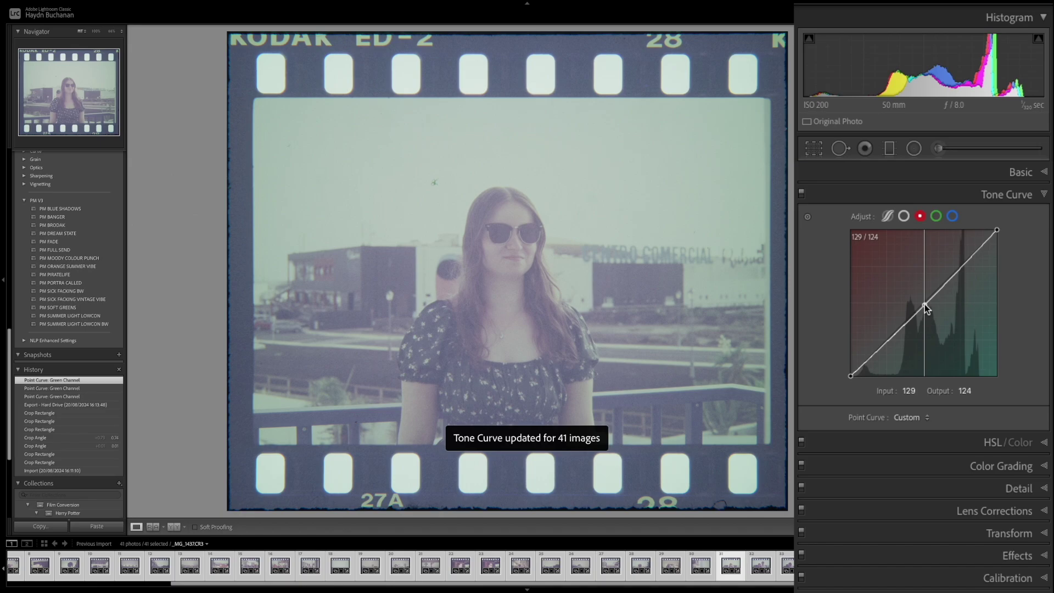
Try raising the blue channel tone curve to output 128 at input 119 on all scans.
{"action": "left_click", "coordinate": [952, 216]}
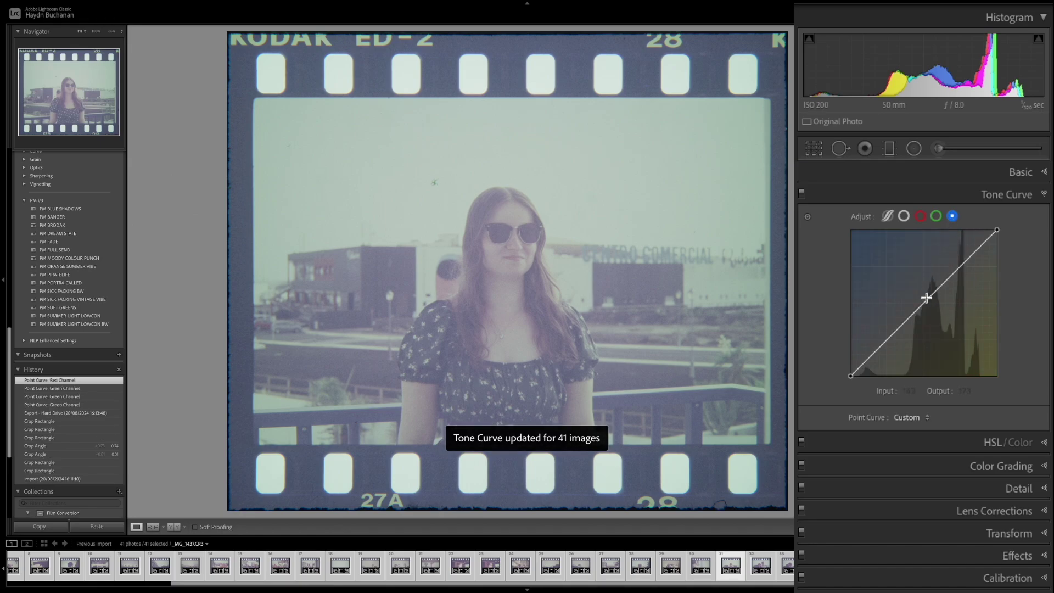
{"action": "left_click_drag", "start_coordinate": [921, 305], "coordinate": [918, 305]}
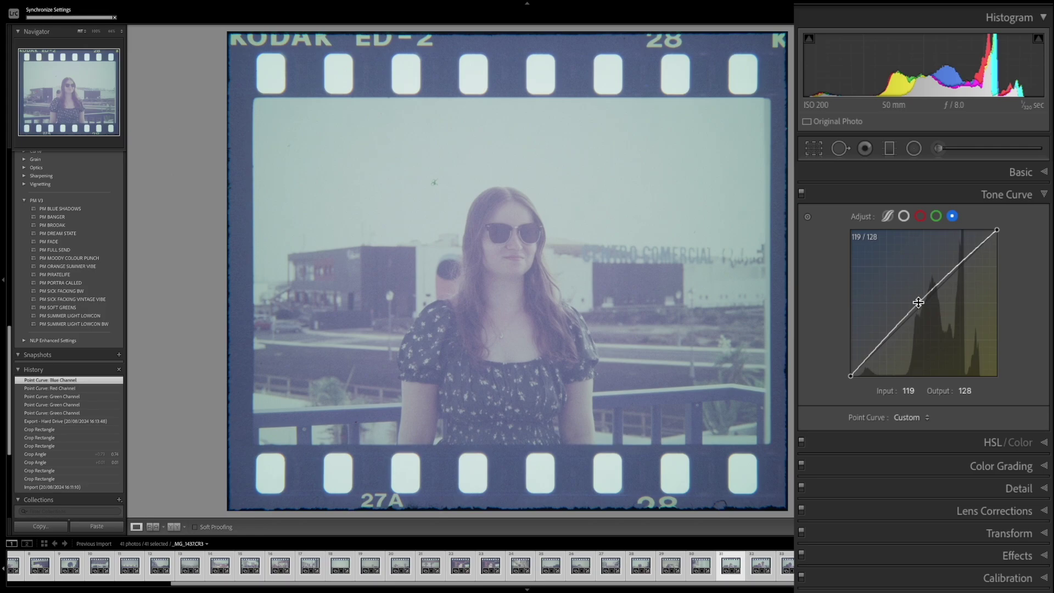
{"action": "key", "text": "ctrl+z"}
Return to the library grid, clear the selection of all scans, and open the second, partly light-struck scan for developing.
{"action": "key", "text": "g"}
{"action": "left_click", "coordinate": [640, 327]}
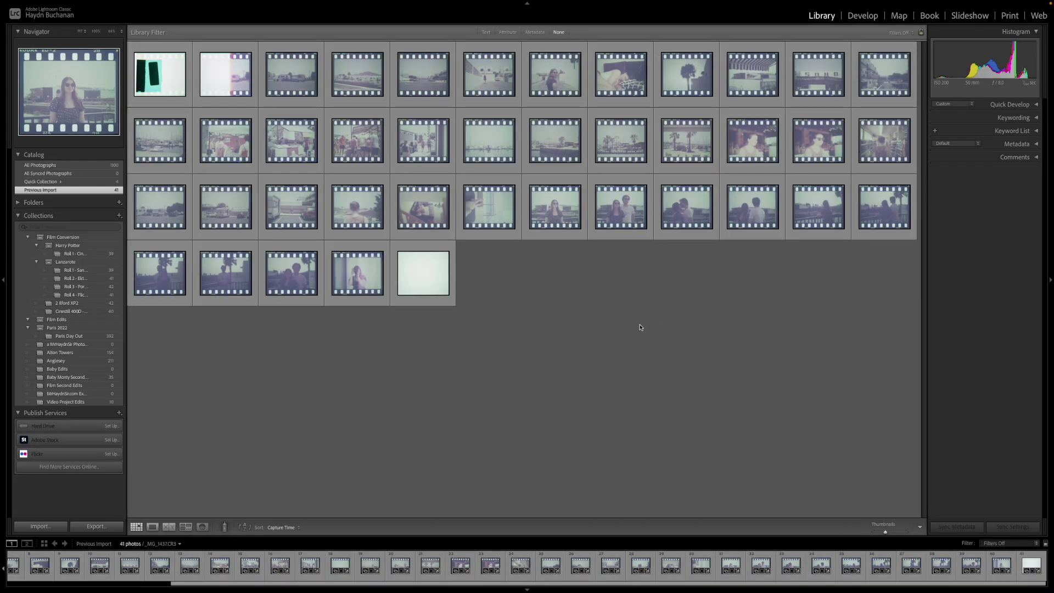
{"action": "left_click", "coordinate": [222, 85]}
{"action": "key", "text": "d"}
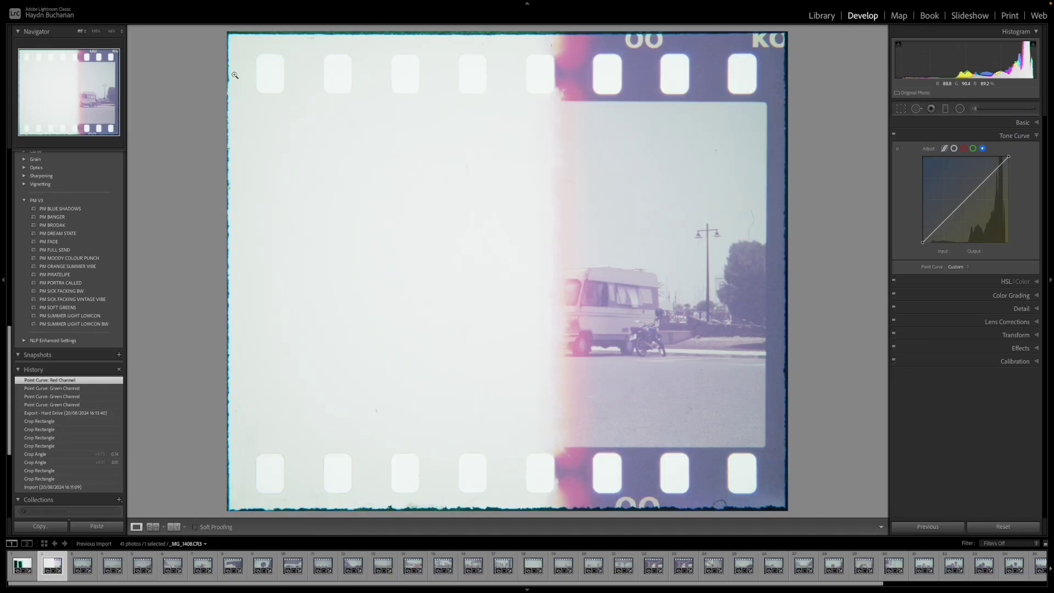
Examine the colour-corrected scans one by one, from frame 0 through frame 25, for consistency of the new tone curves.
{"action": "key", "text": "Right"}
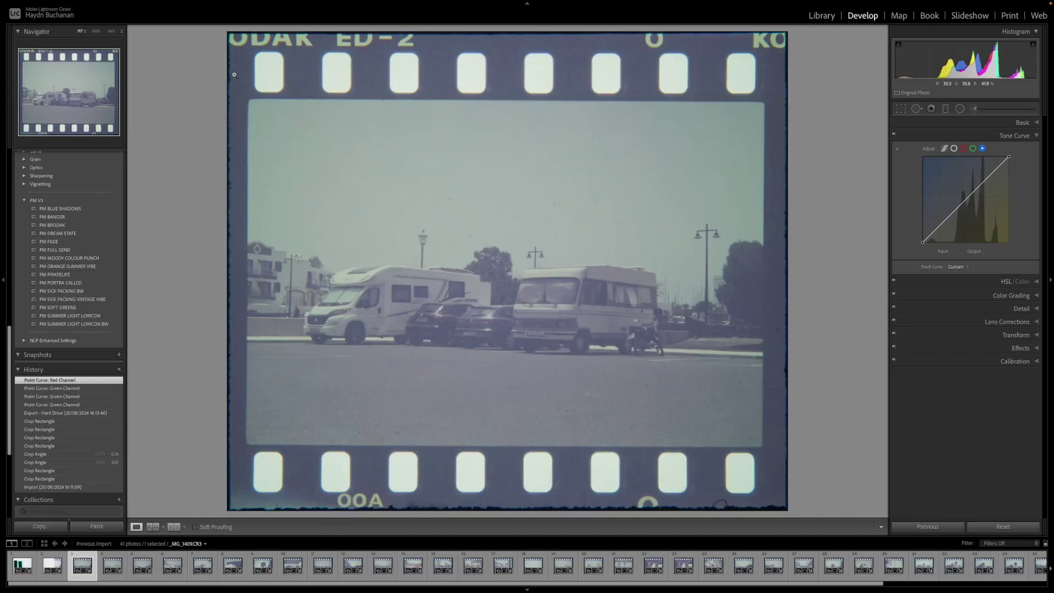
{"action": "key", "text": "Right"}
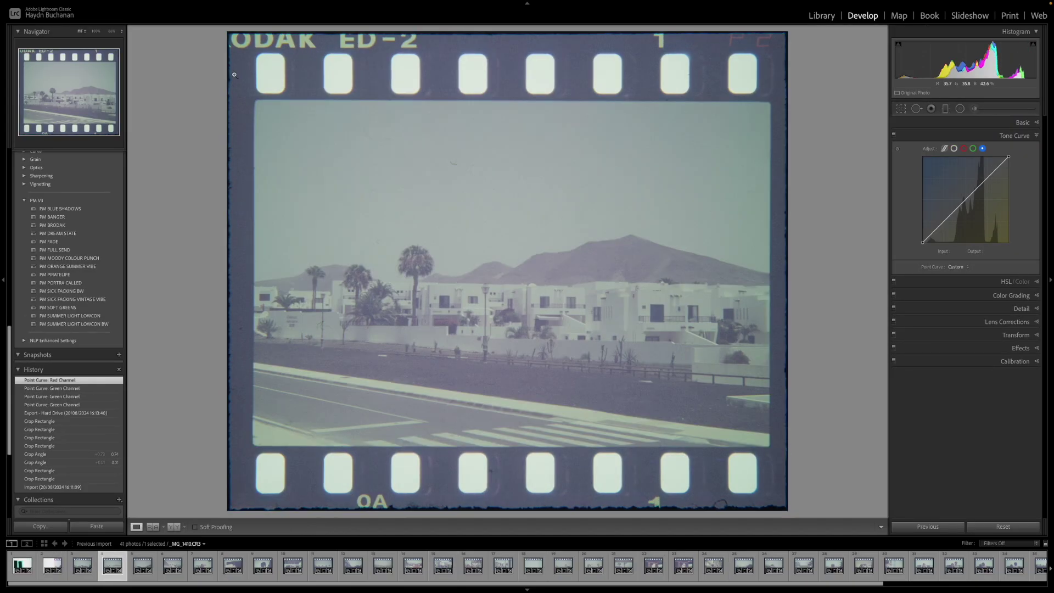
{"action": "key", "text": "Right"}
{"action": "key", "text": "Right"}
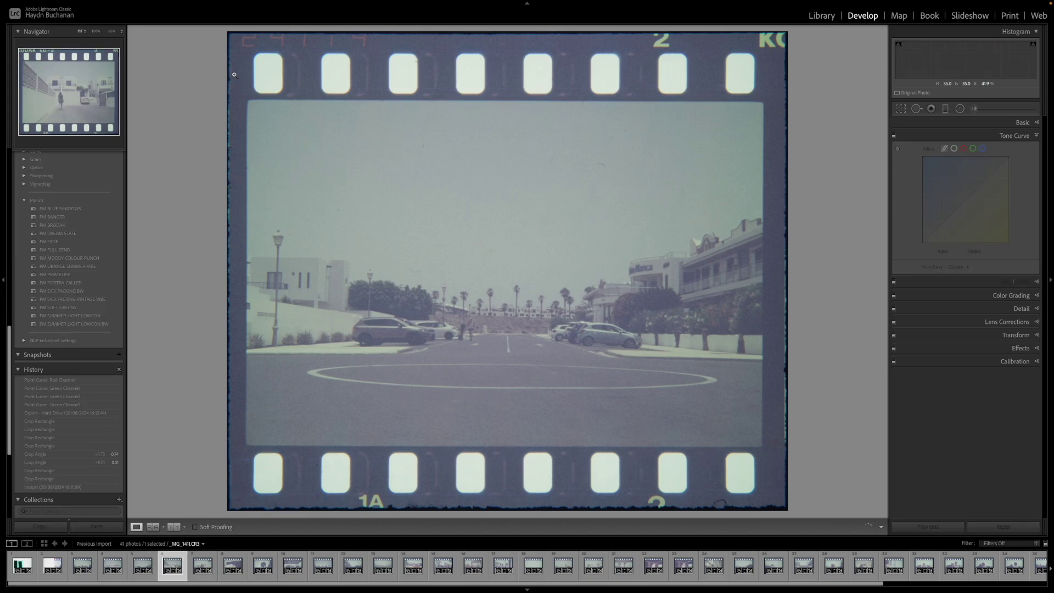
{"action": "key", "text": "Right"}
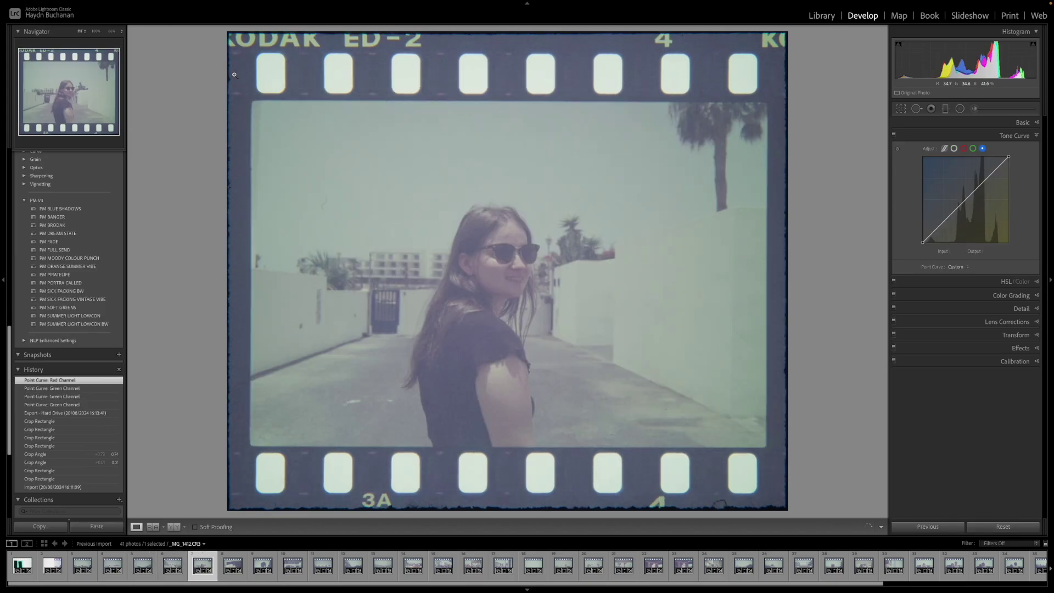
{"action": "key", "text": "Right"}
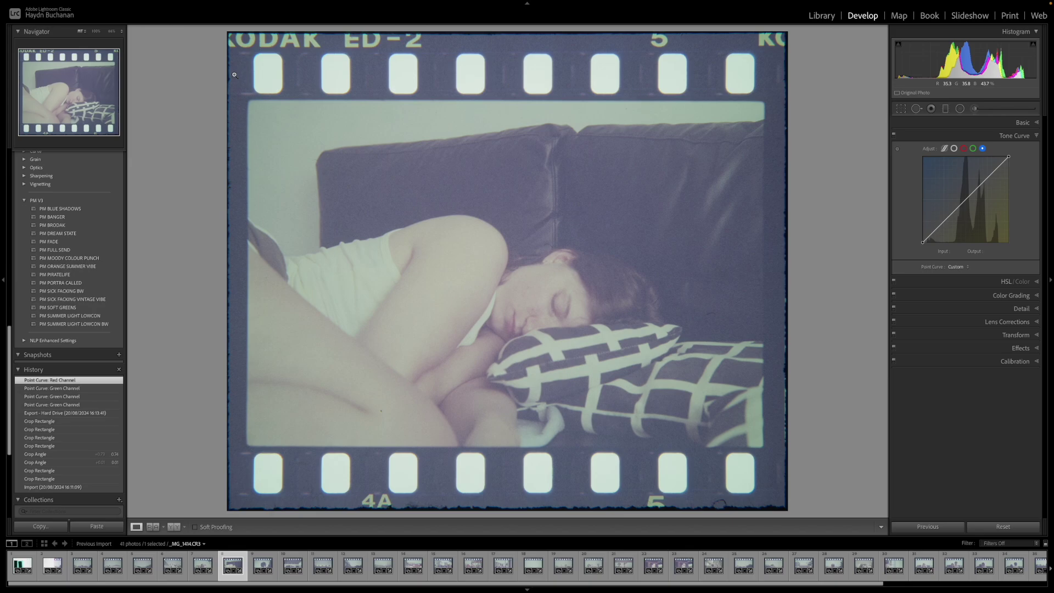
{"action": "key", "text": "Right"}
{"action": "key", "text": "Right"}
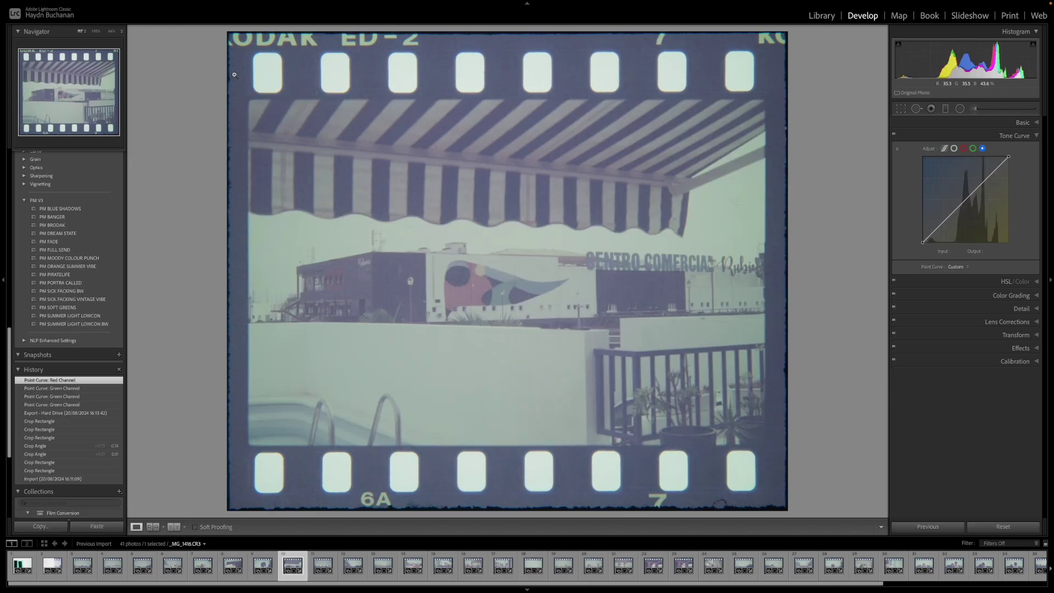
{"action": "key", "text": "Right"}
{"action": "key", "text": "Right"}
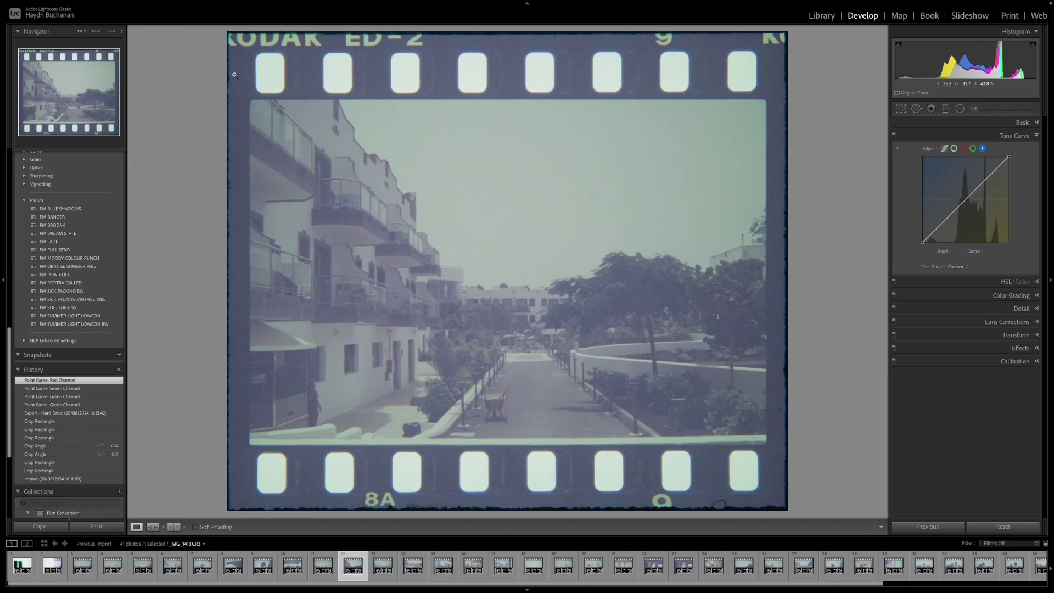
{"action": "key", "text": "Right"}
{"action": "key", "text": "Right"}
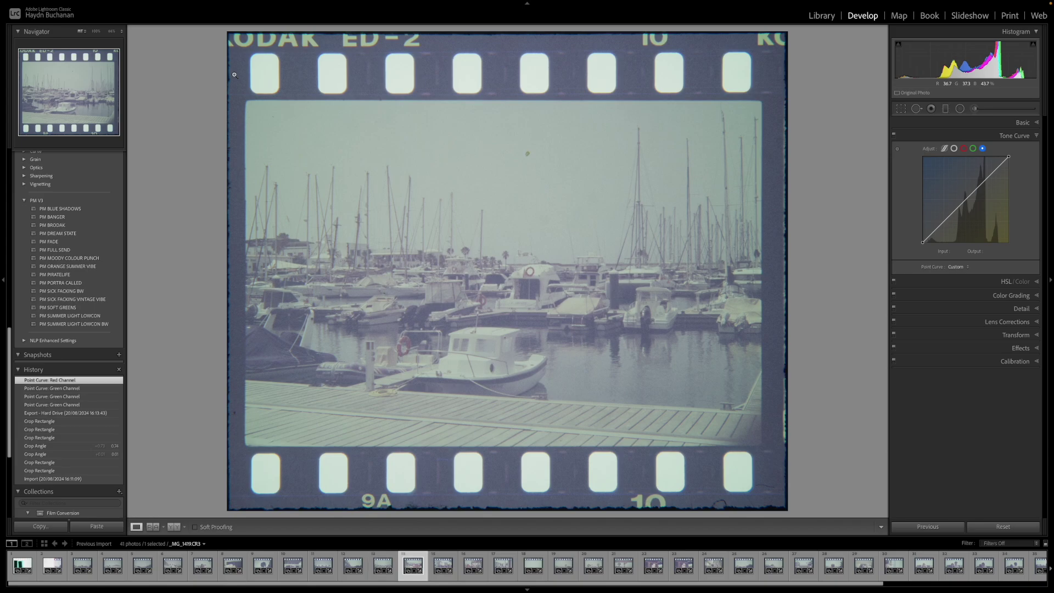
{"action": "key", "text": "Right"}
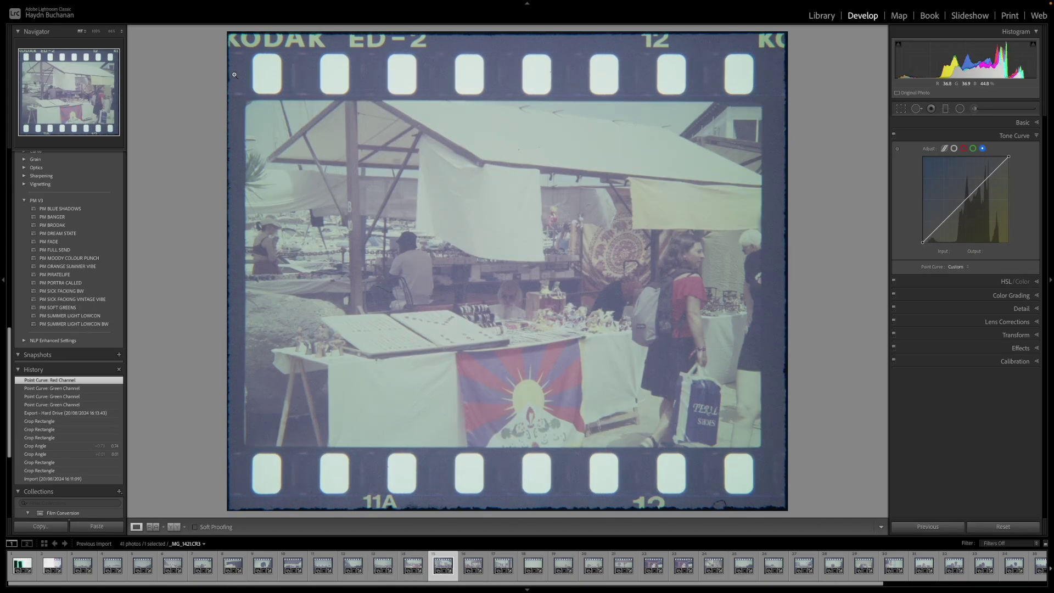
{"action": "key", "text": "Right"}
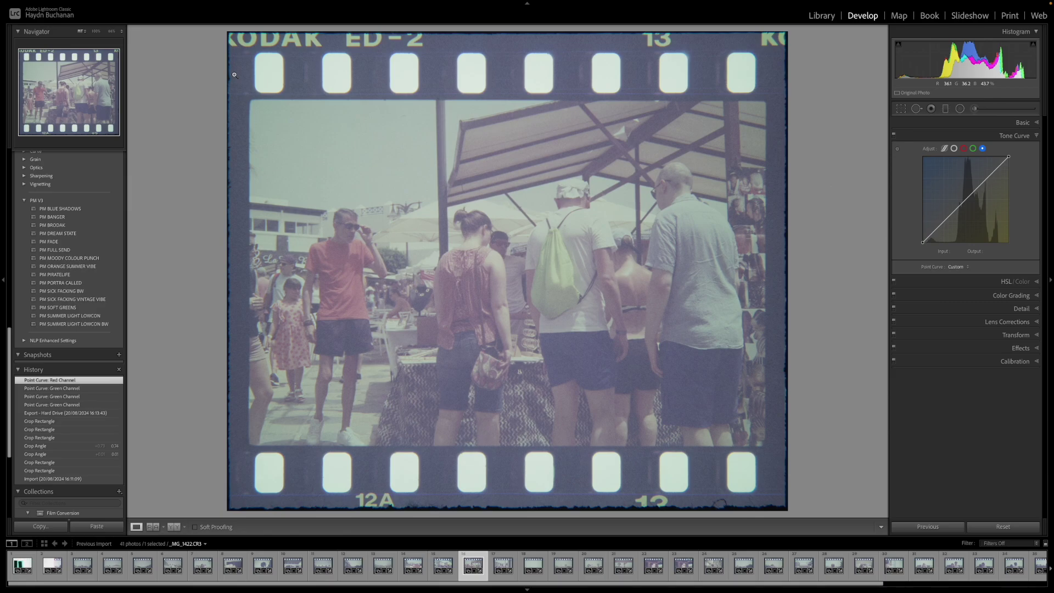
{"action": "key", "text": "Right"}
{"action": "key", "text": "Right"}
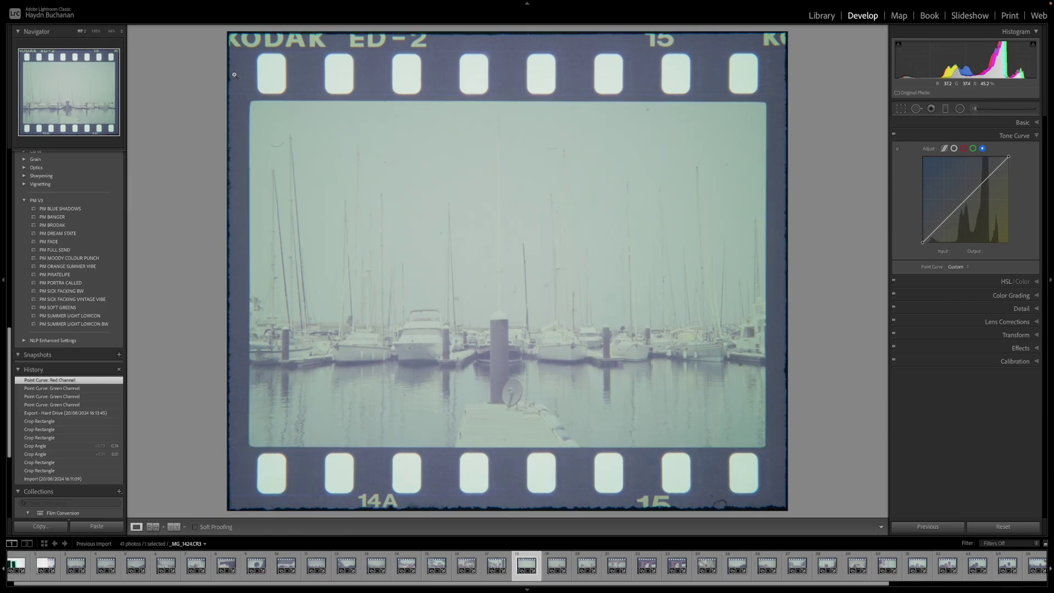
{"action": "key", "text": "Right"}
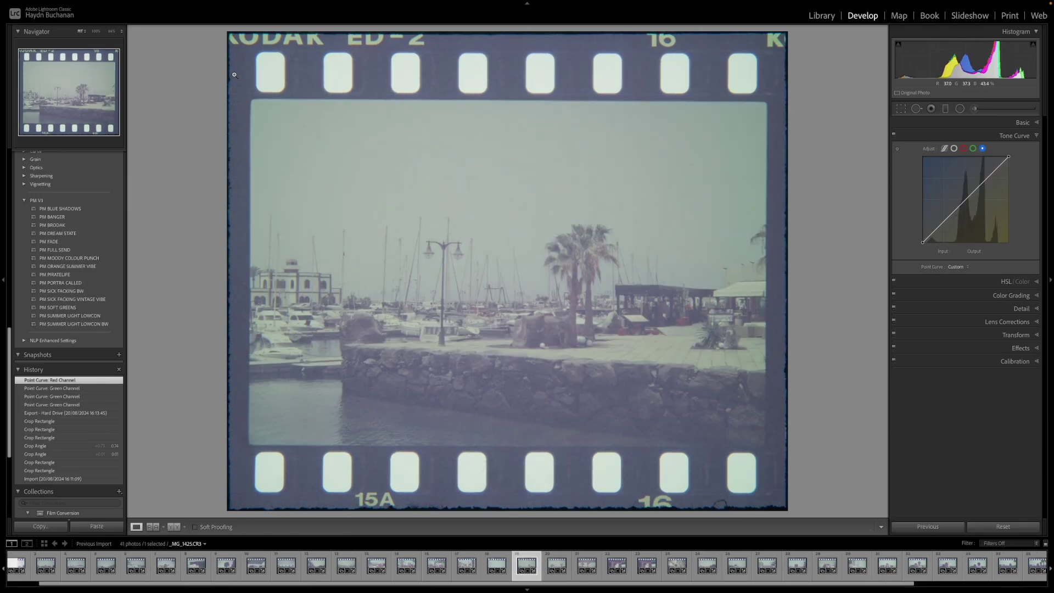
{"action": "key", "text": "Right"}
{"action": "key", "text": "Right"}
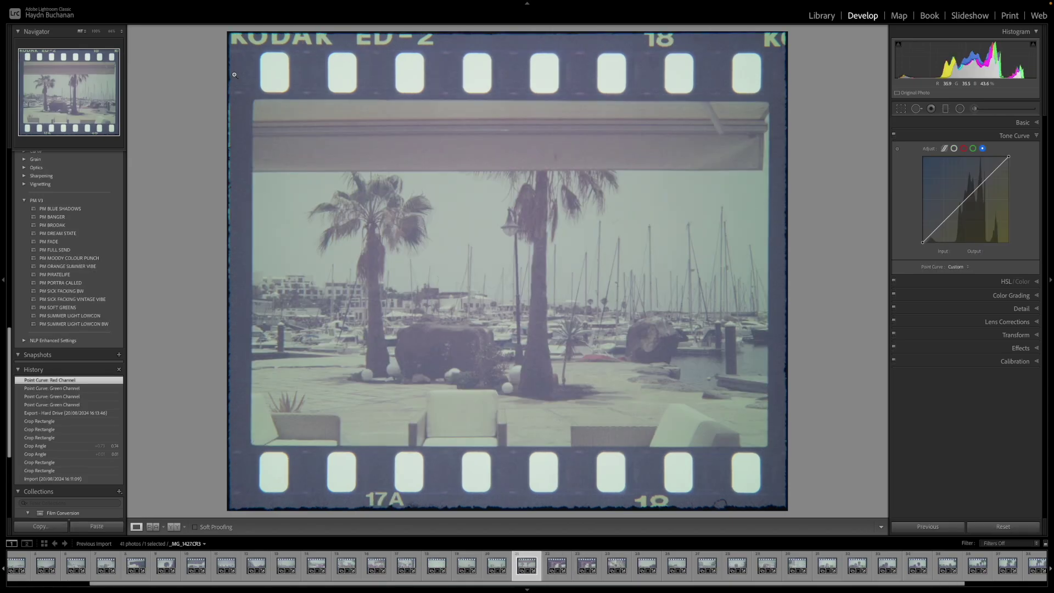
{"action": "key", "text": "Right"}
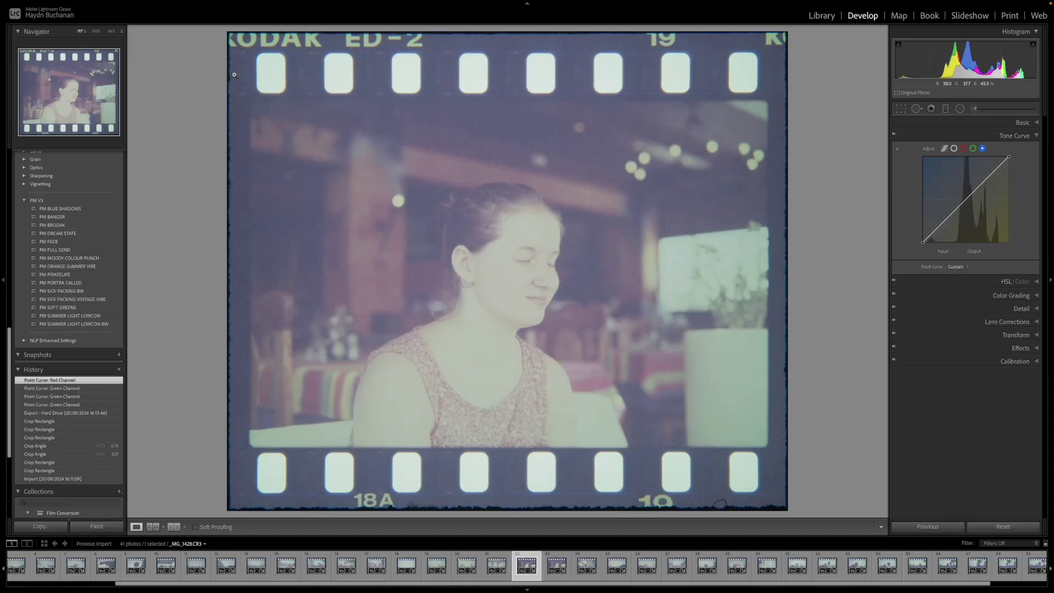
{"action": "key", "text": "Right"}
{"action": "key", "text": "Right"}
{"action": "key", "text": "Right"}
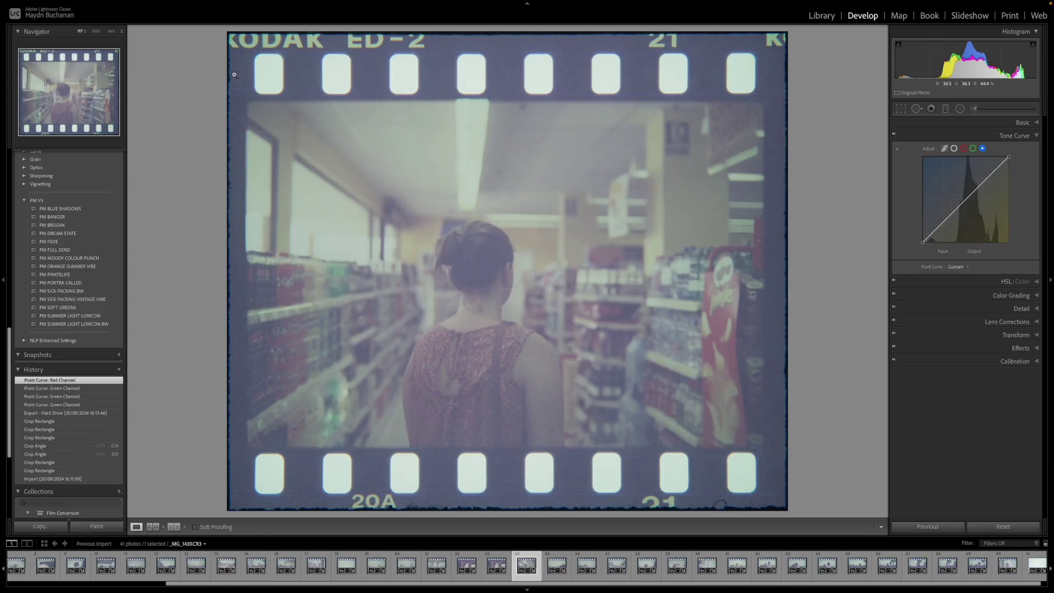
{"action": "key", "text": "Right"}
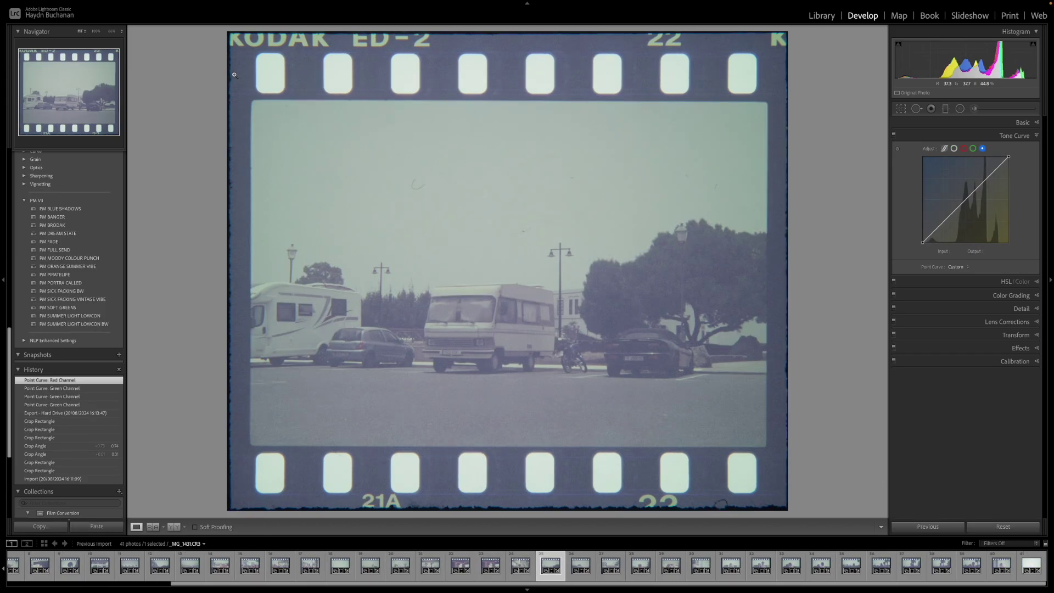
{"action": "key", "text": "Right"}
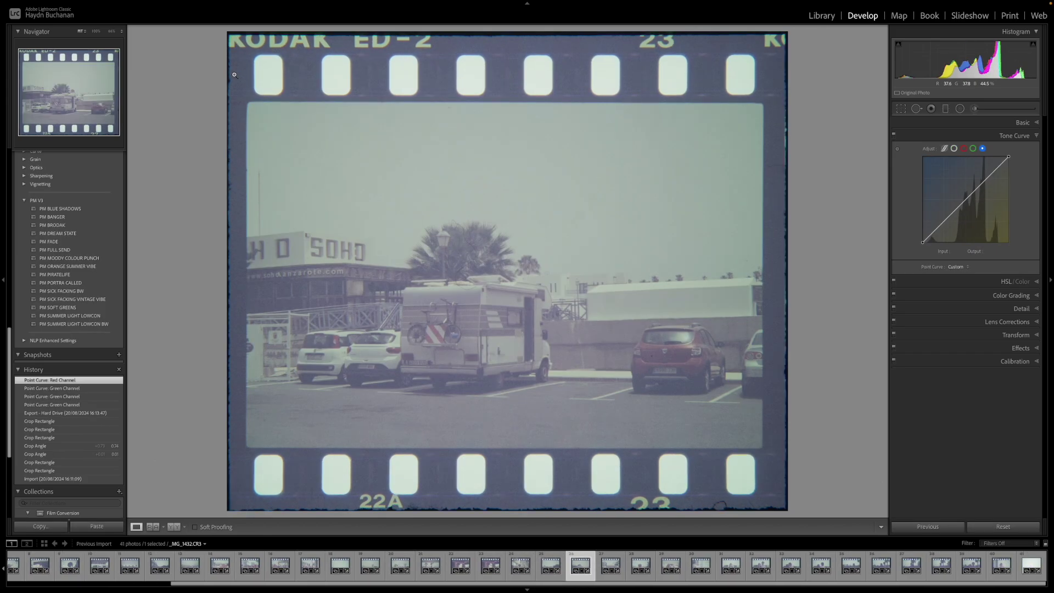
{"action": "key", "text": "Right"}
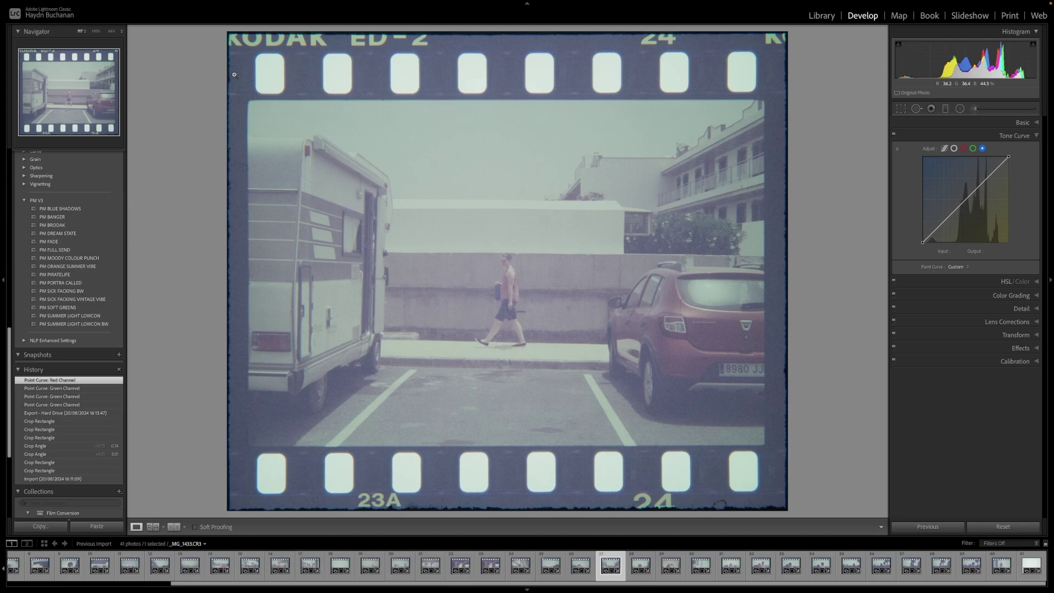
{"action": "key", "text": "Right"}
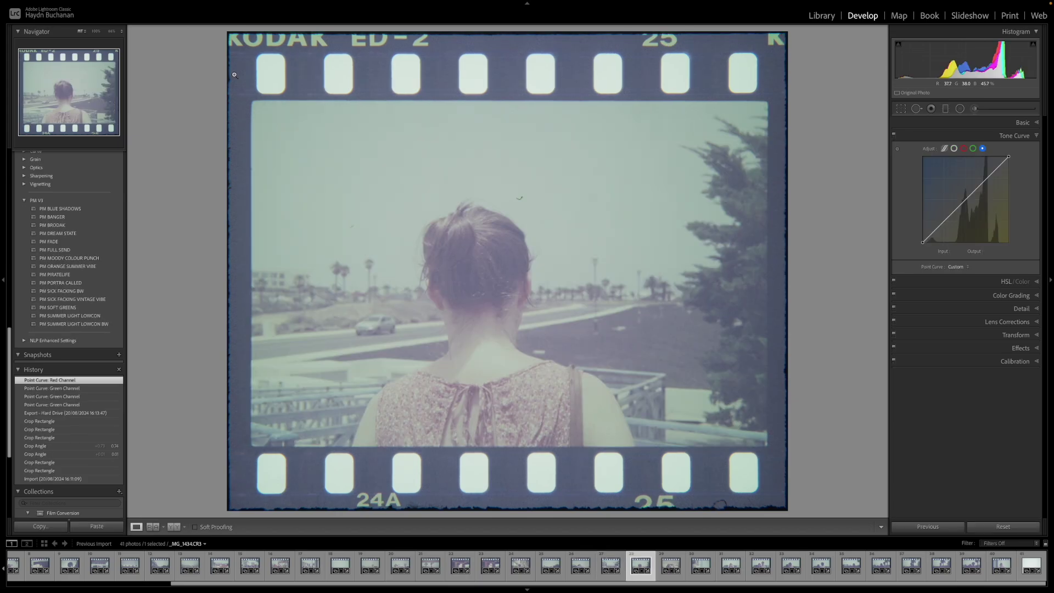
Open the frame 27 poolside scan and rotate it 90° counterclockwise into portrait orientation.
{"action": "key", "text": "Right"}
{"action": "key", "text": "Right"}
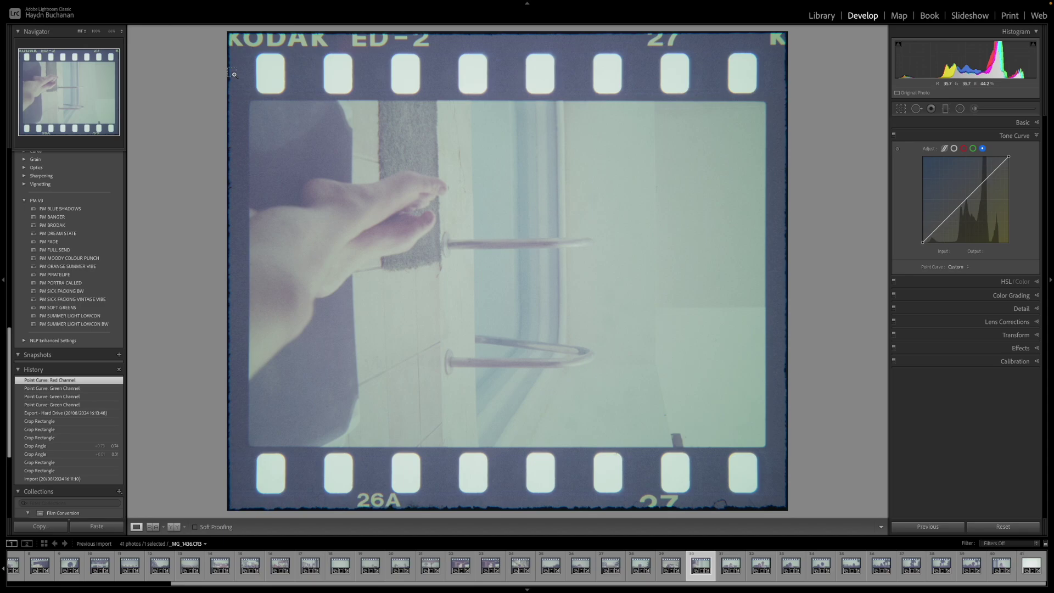
{"action": "key", "text": "ctrl+bracketleft"}
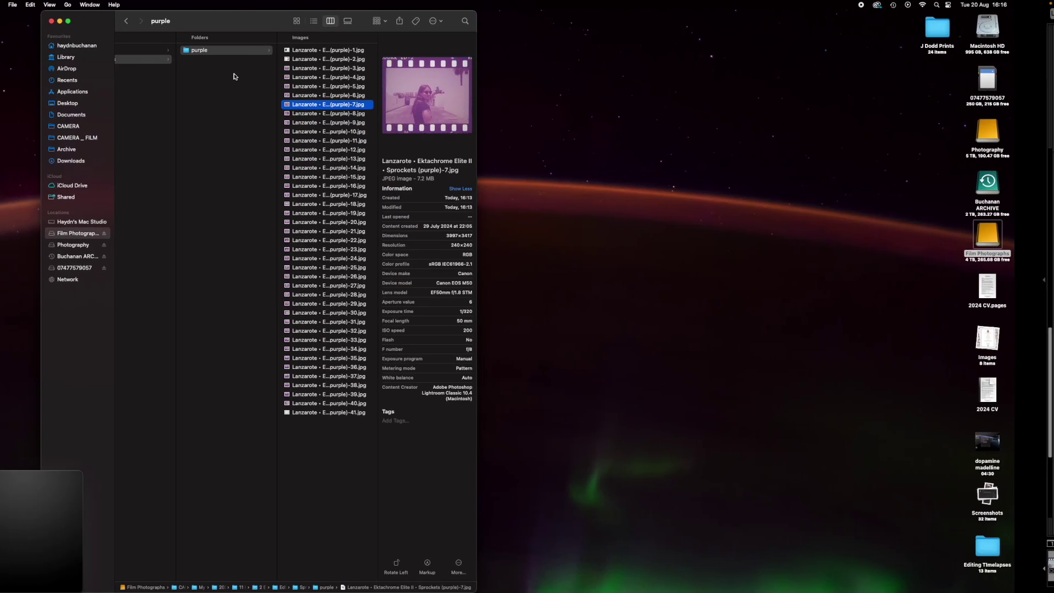
Switch to Finder and browse the exported purple sprocket JPEGs from number 7 down to number 30, the poolside frame.
{"action": "key", "text": "Down"}
{"action": "key", "text": "Down"}
{"action": "key", "text": "Down"}
{"action": "key", "text": "Down"}
{"action": "key", "text": "Down"}
{"action": "key", "text": "Down"}
{"action": "key", "text": "Down"}
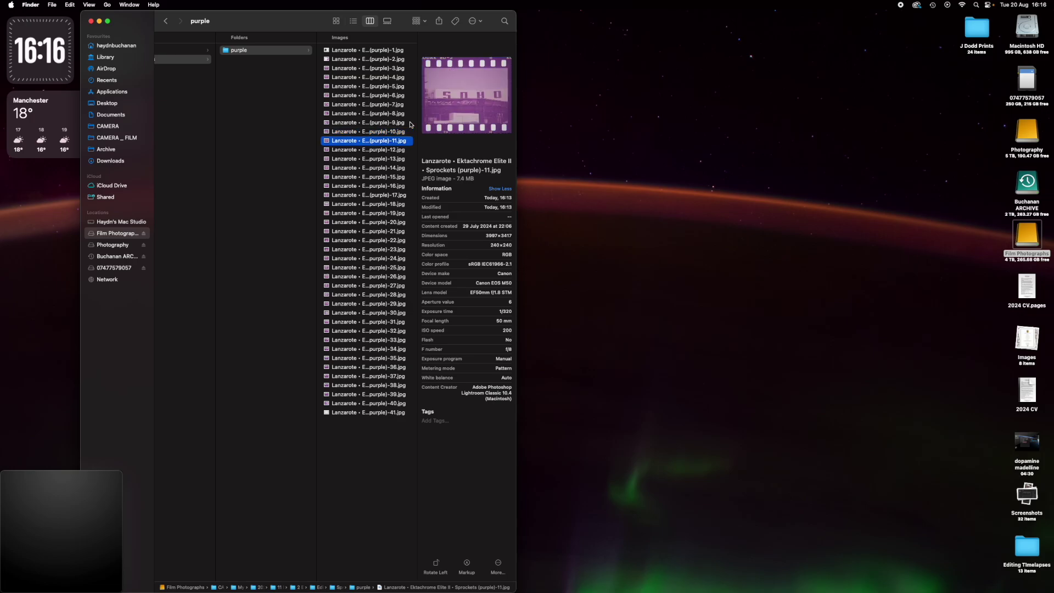
{"action": "key", "text": "Down"}
{"action": "key", "text": "Down"}
{"action": "key", "text": "Down"}
{"action": "key", "text": "Down"}
{"action": "key", "text": "Down"}
{"action": "key", "text": "Down"}
{"action": "key", "text": "Down"}
{"action": "key", "text": "Down"}
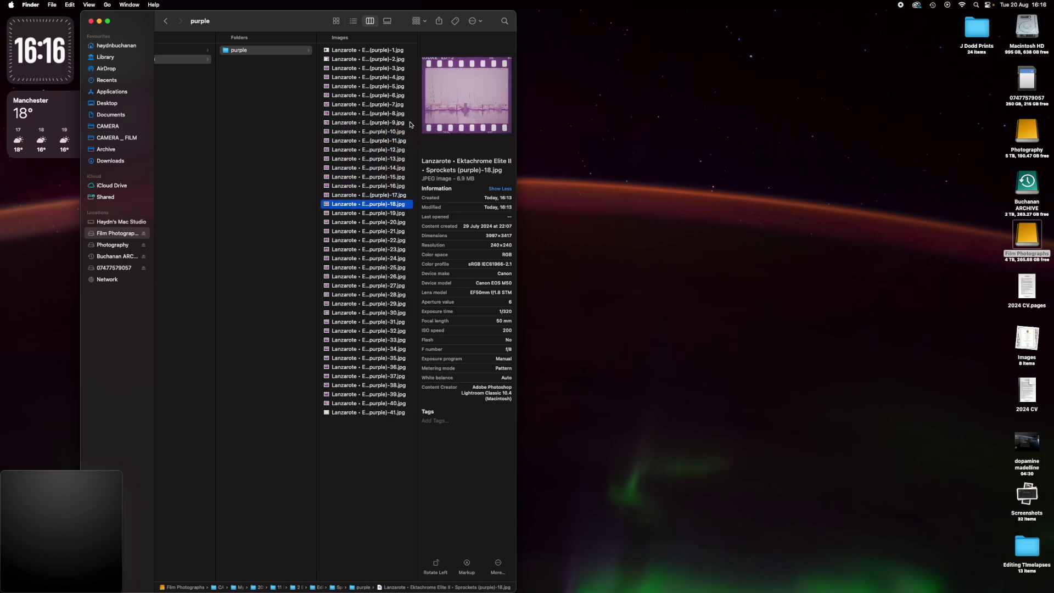
{"action": "key", "text": "Down"}
{"action": "key", "text": "Down"}
{"action": "key", "text": "Down"}
{"action": "key", "text": "Down"}
{"action": "key", "text": "Down"}
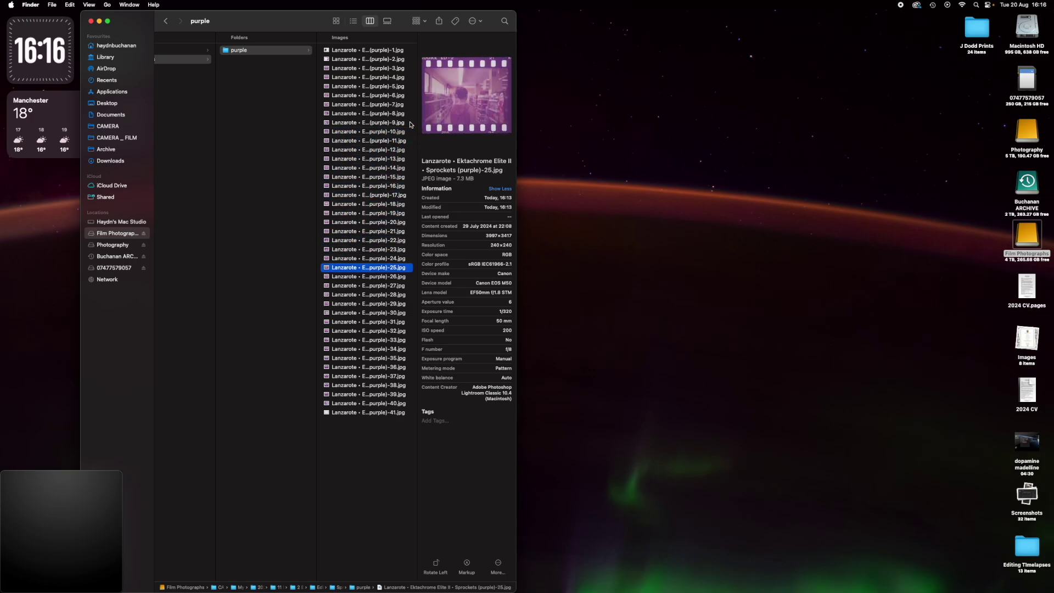
{"action": "key", "text": "Down"}
{"action": "key", "text": "Down"}
{"action": "key", "text": "Down"}
{"action": "key", "text": "Down"}
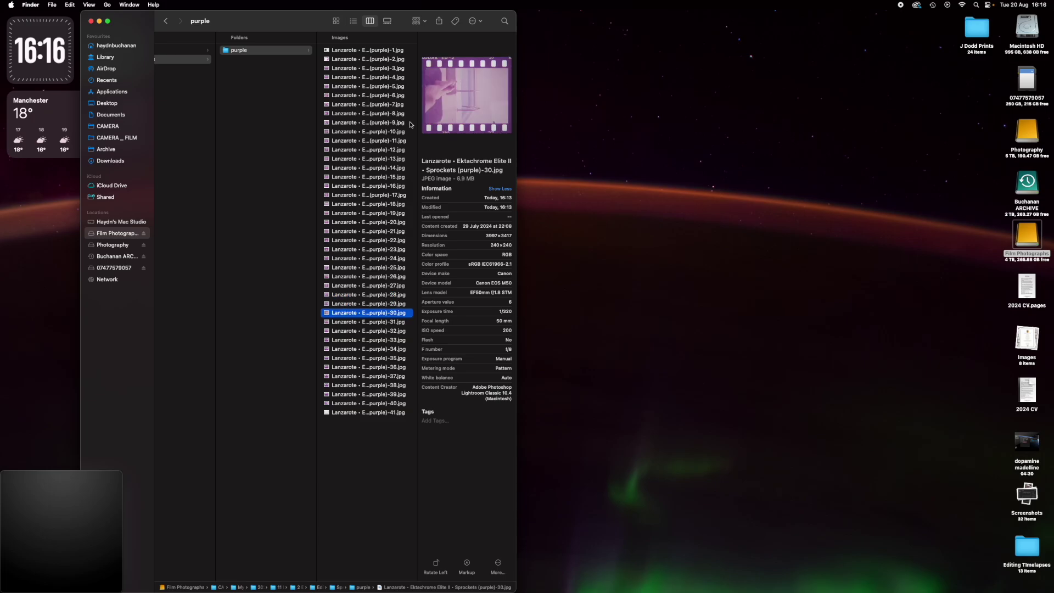
Preview the exported purple JPEG number 30 and rotate the file 90° counterclockwise into portrait orientation.
{"action": "key", "text": "space"}
{"action": "key", "text": "space"}
{"action": "key", "text": "Up"}
{"action": "key", "text": "space"}
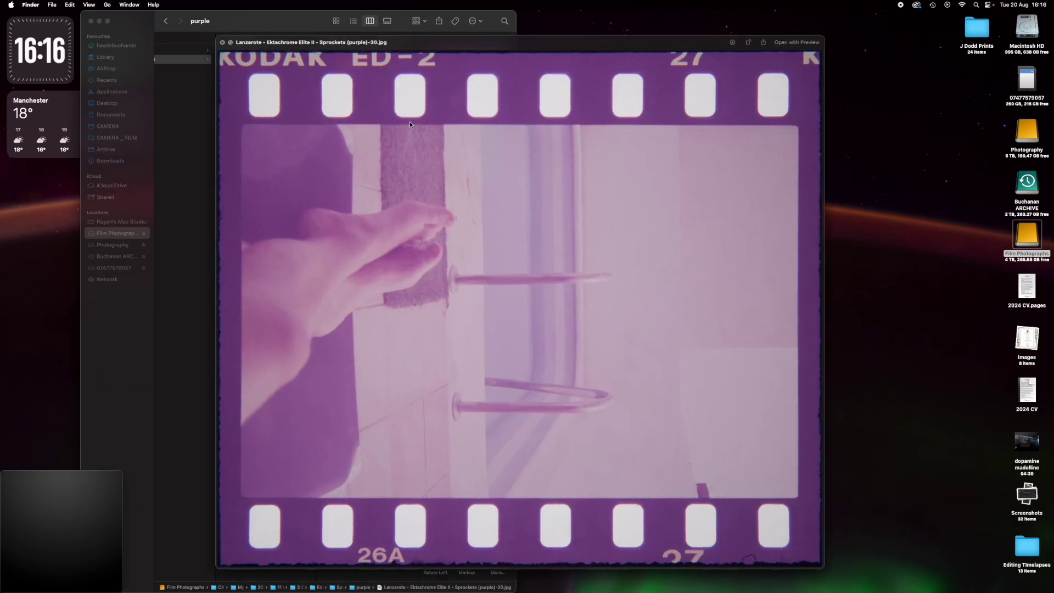
{"action": "key", "text": "space"}
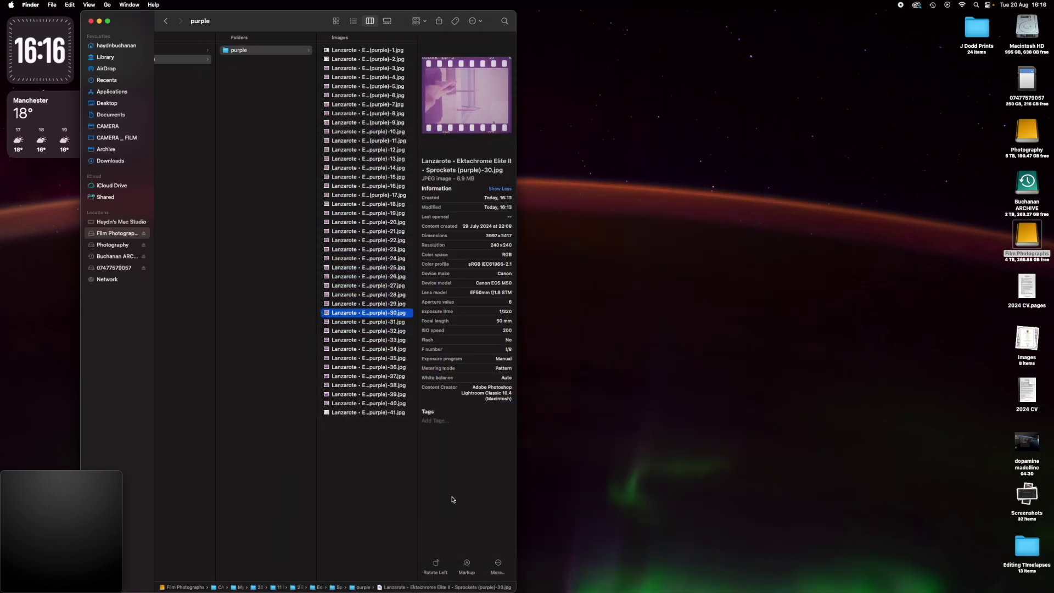
{"action": "key", "text": "space"}
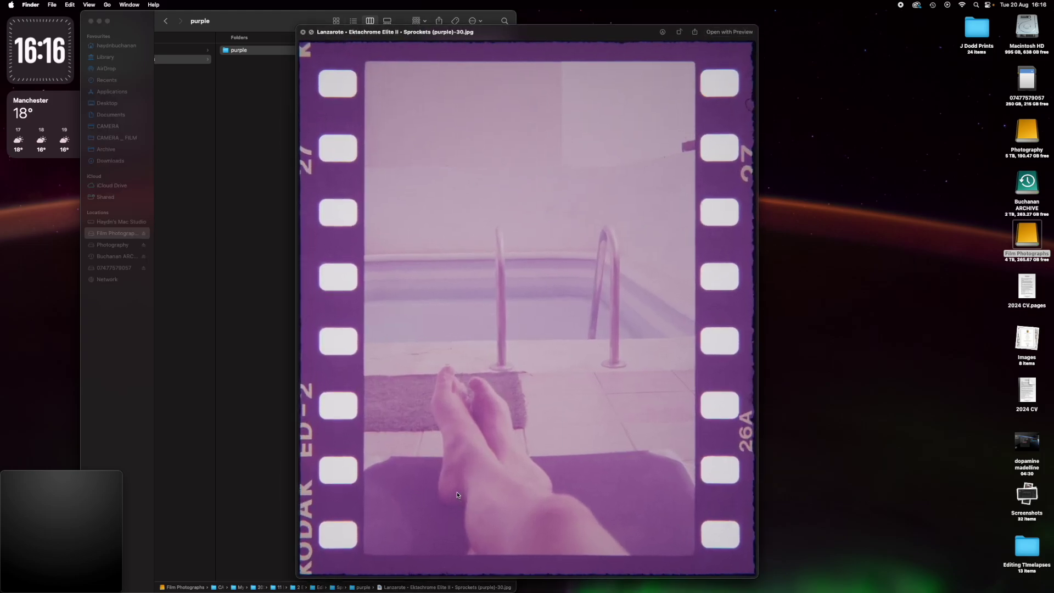
Compare the purple poolside export with its corrected scan in Lightroom Classic, and show the scan's unedited before version.
{"action": "key", "text": "Up"}
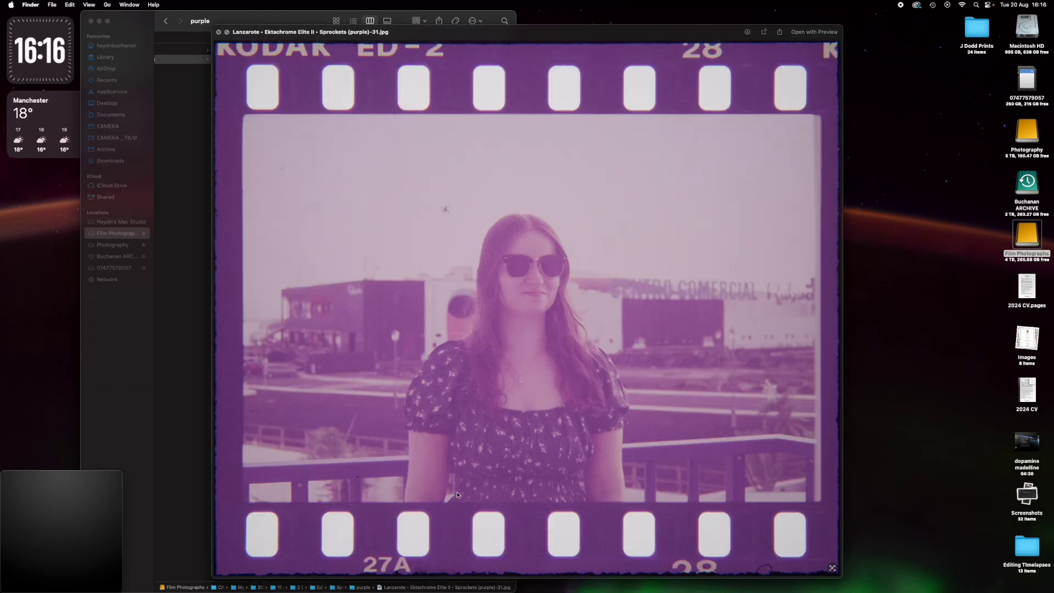
{"action": "key", "text": "Down"}
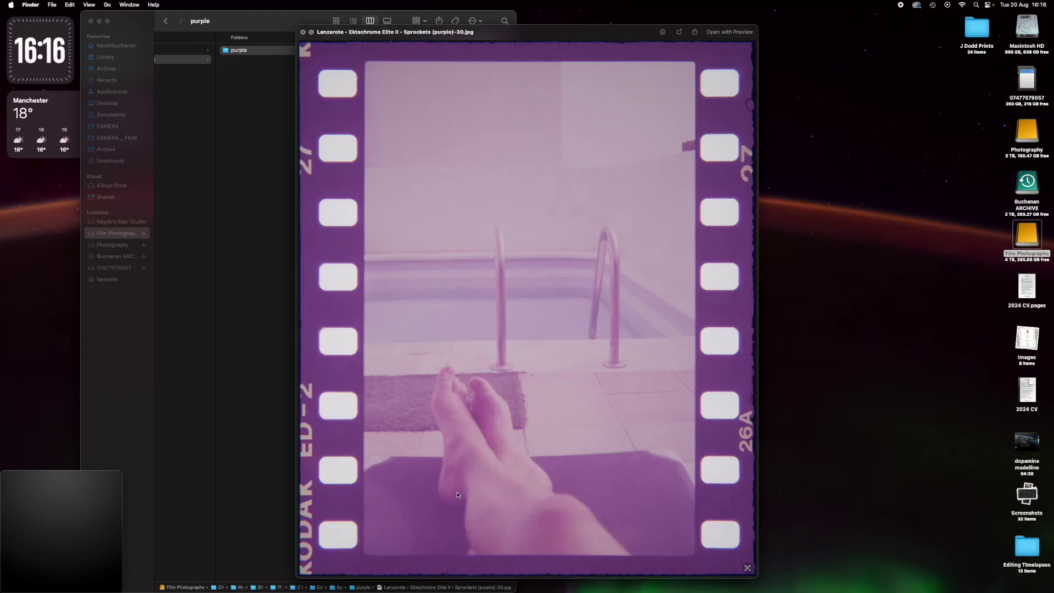
{"action": "key", "text": "ctrl+Right"}
{"action": "key", "text": "ctrl+Left"}
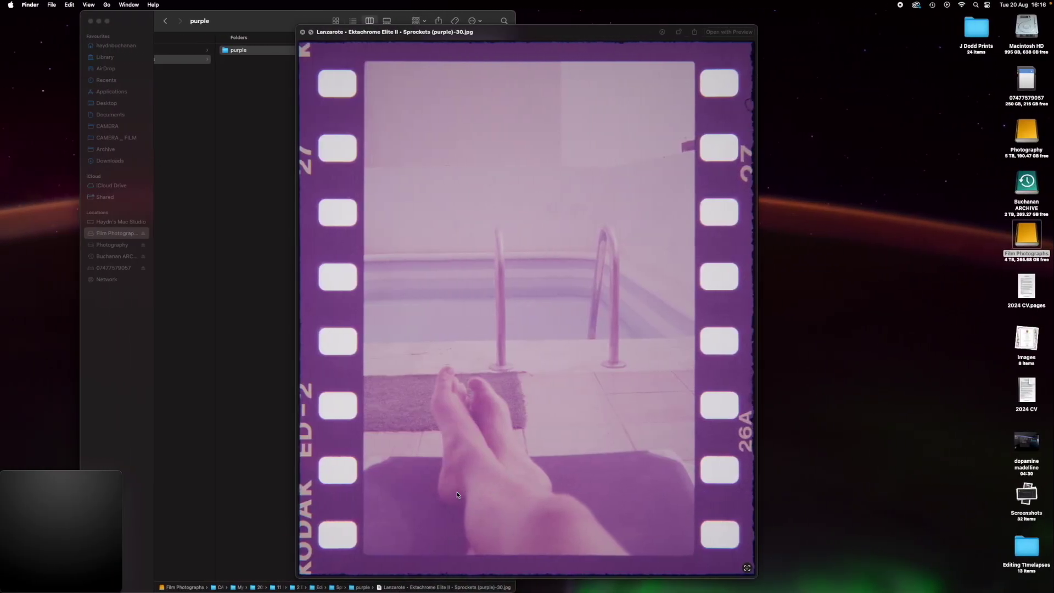
{"action": "key", "text": "ctrl+Right"}
{"action": "key", "text": "ctrl+Left"}
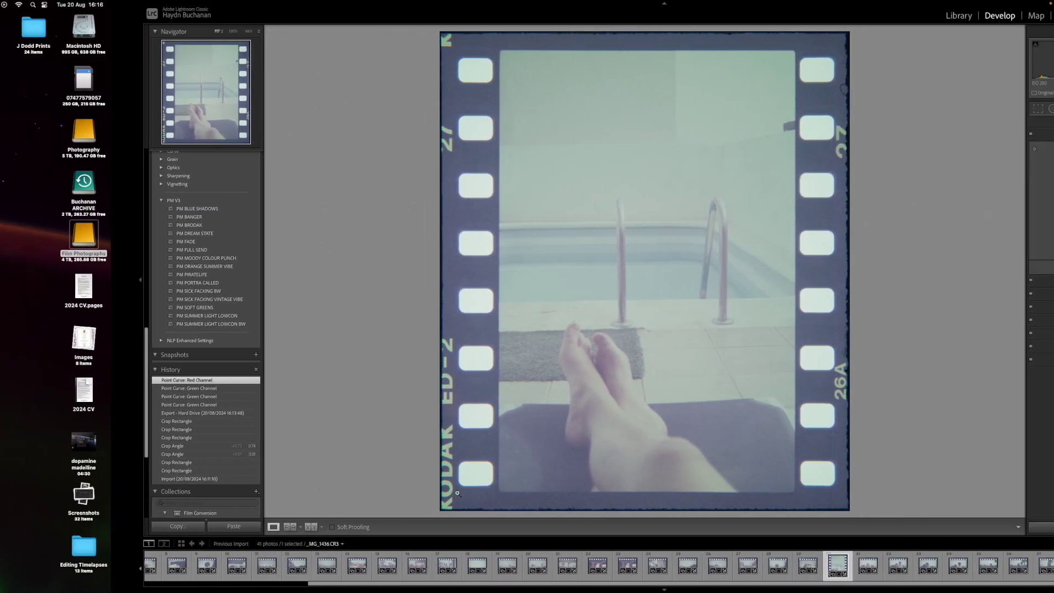
{"action": "key", "text": "backslash"}
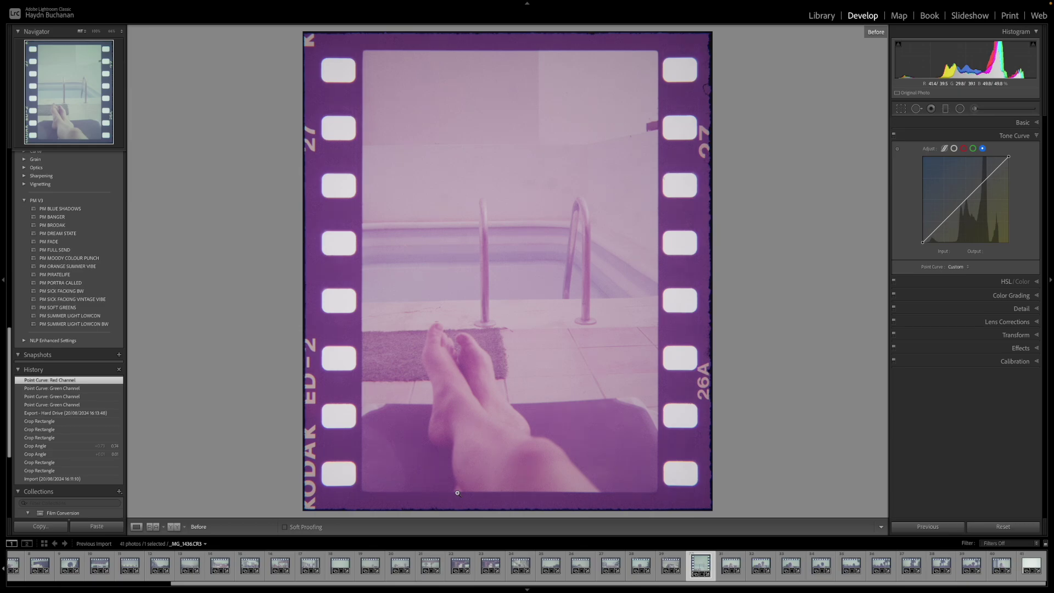
Return the poolside scan to its edited view and review the corrected scans from frame 28 through frame 36.
{"action": "left_click", "coordinate": [972, 148]}
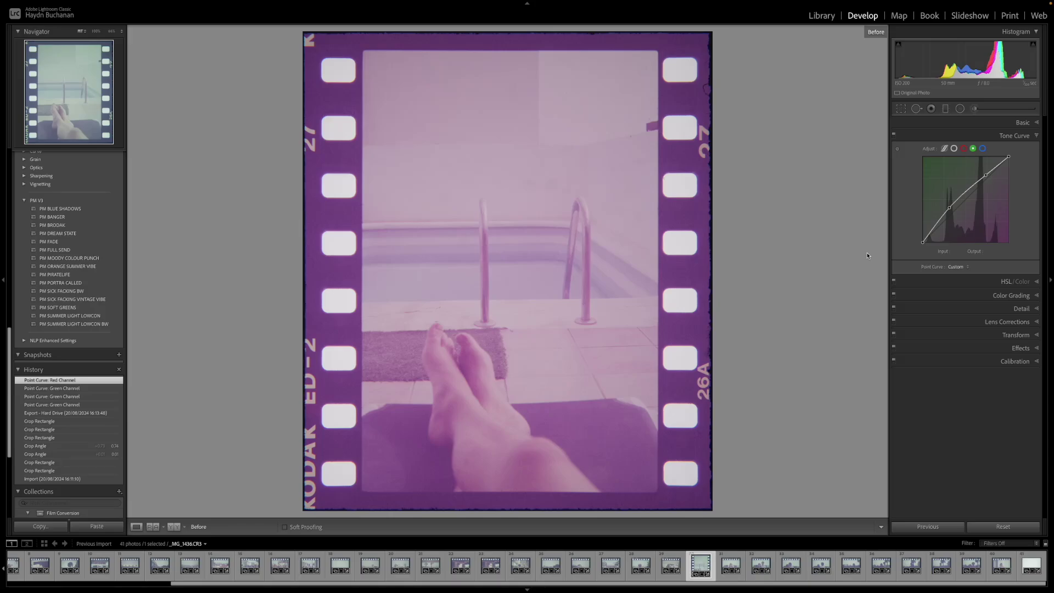
{"action": "key", "text": "backslash"}
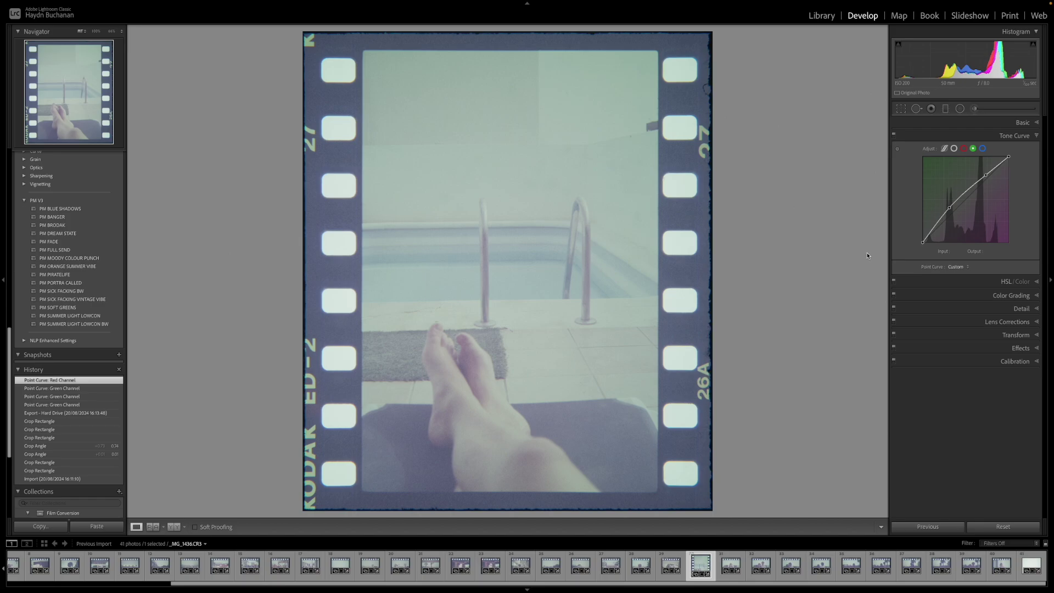
{"action": "key", "text": "Right"}
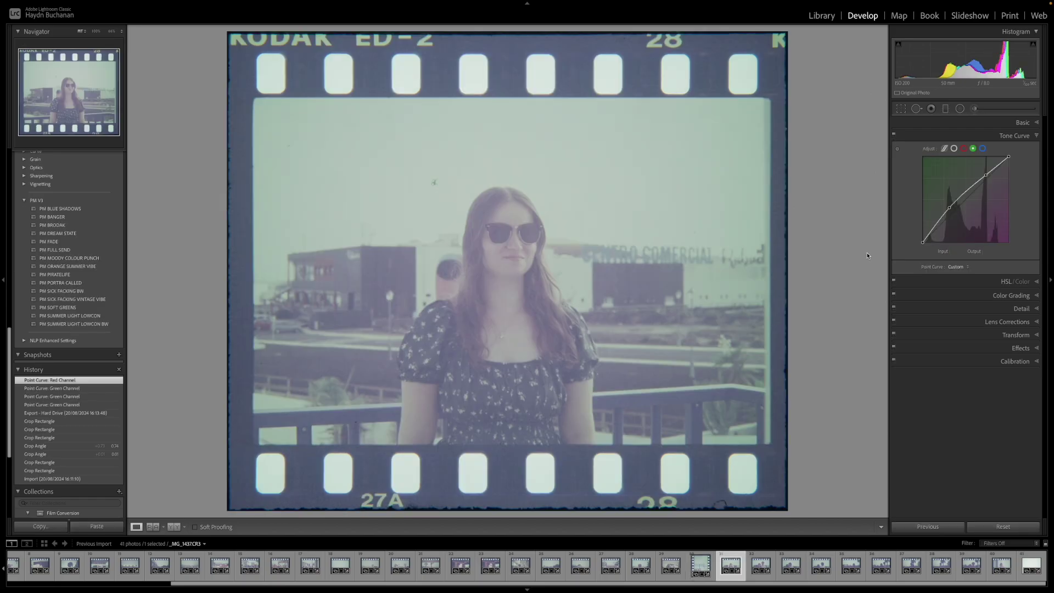
{"action": "key", "text": "Right"}
{"action": "key", "text": "Right"}
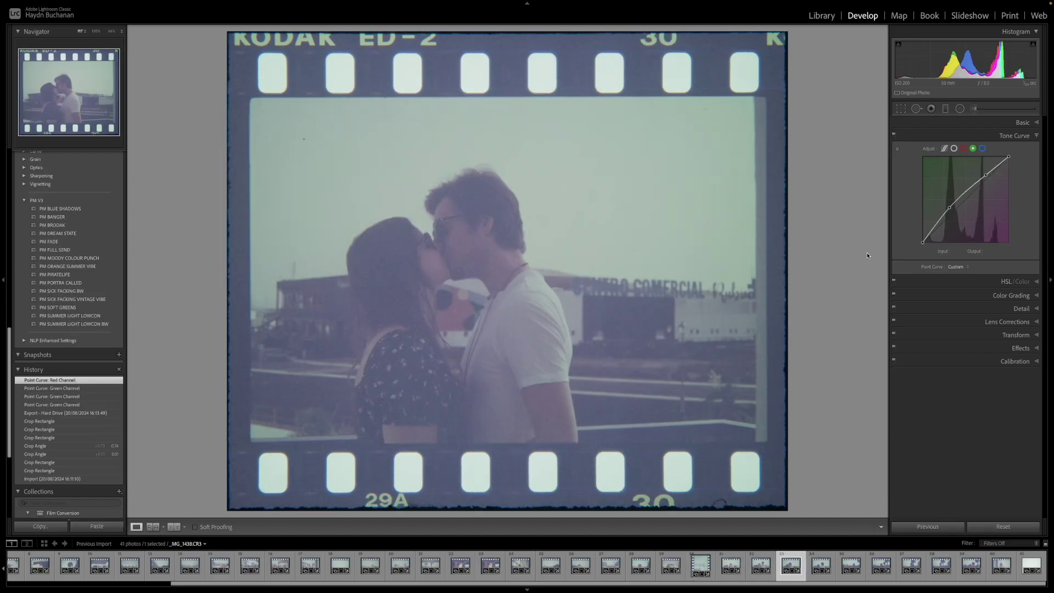
{"action": "key", "text": "Right"}
{"action": "key", "text": "Right"}
{"action": "key", "text": "Right"}
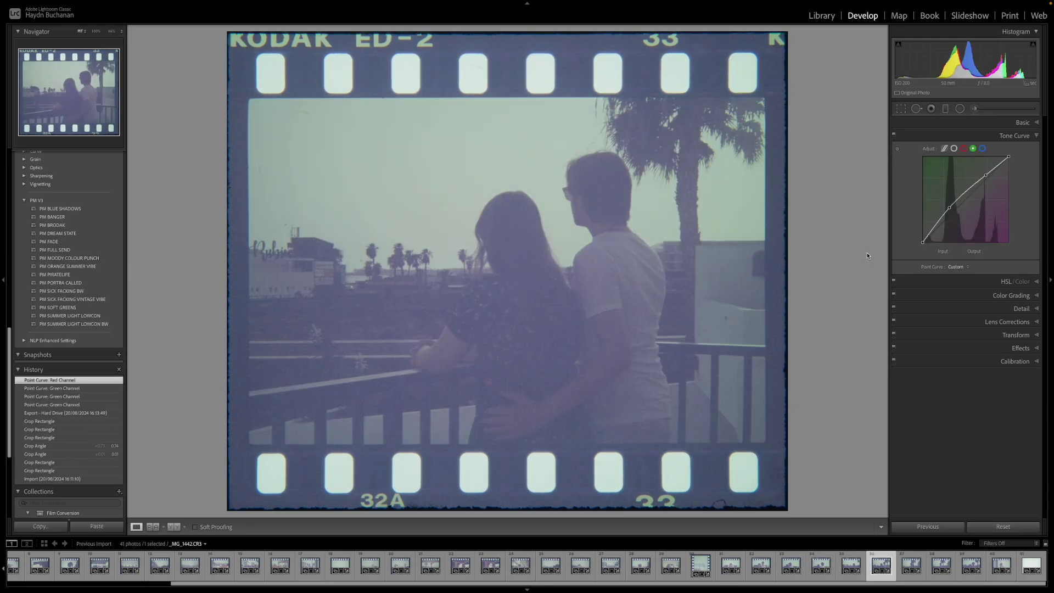
{"action": "key", "text": "Right"}
{"action": "key", "text": "Right"}
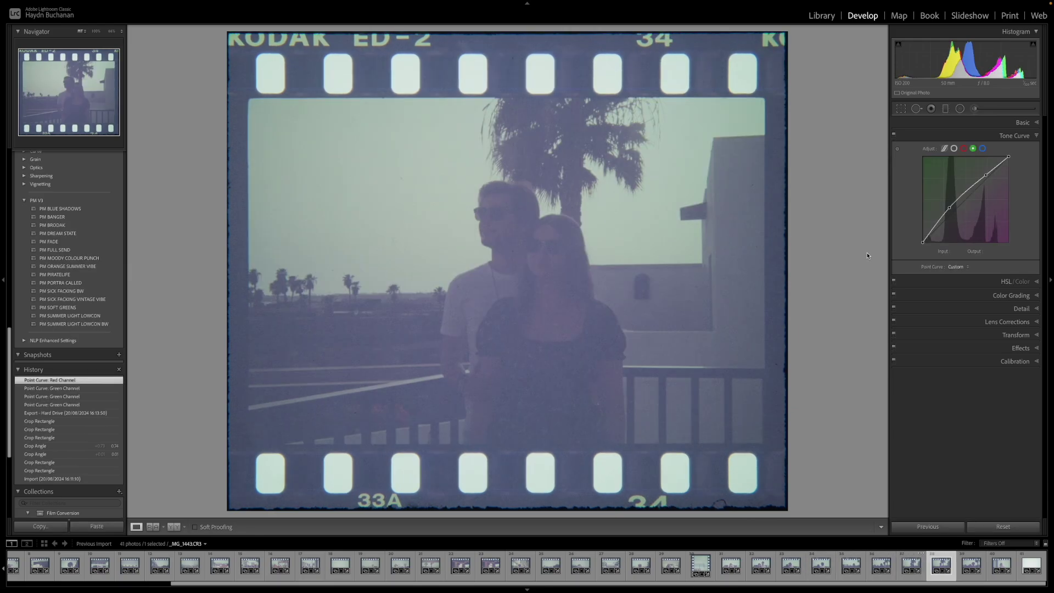
{"action": "key", "text": "Right"}
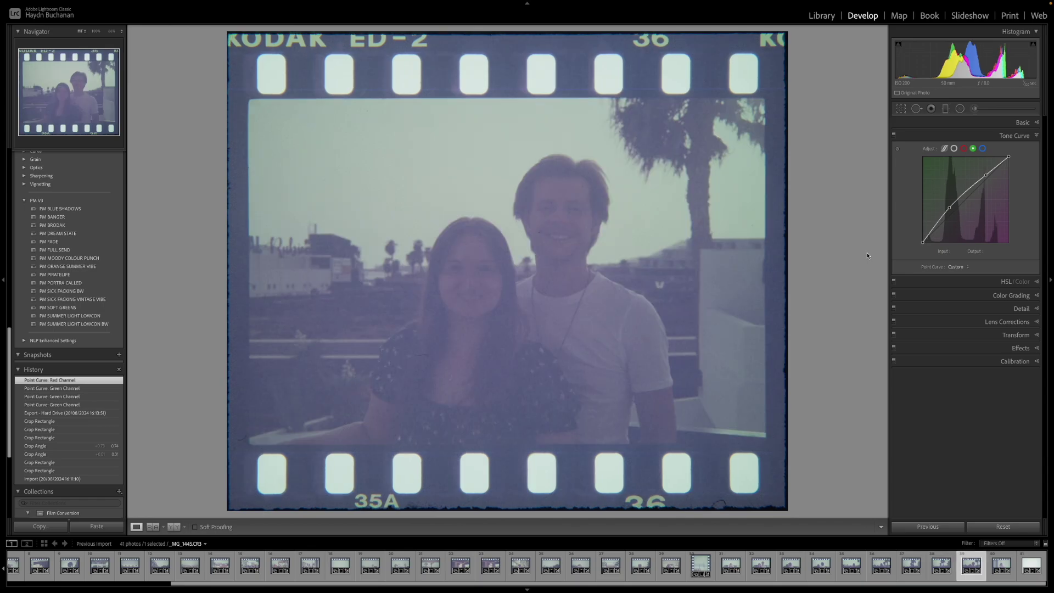
Examine the couple's faces in the frame 36 scan up close and compare the frame with its neighbouring corrected scans.
{"action": "left_click", "coordinate": [518, 233]}
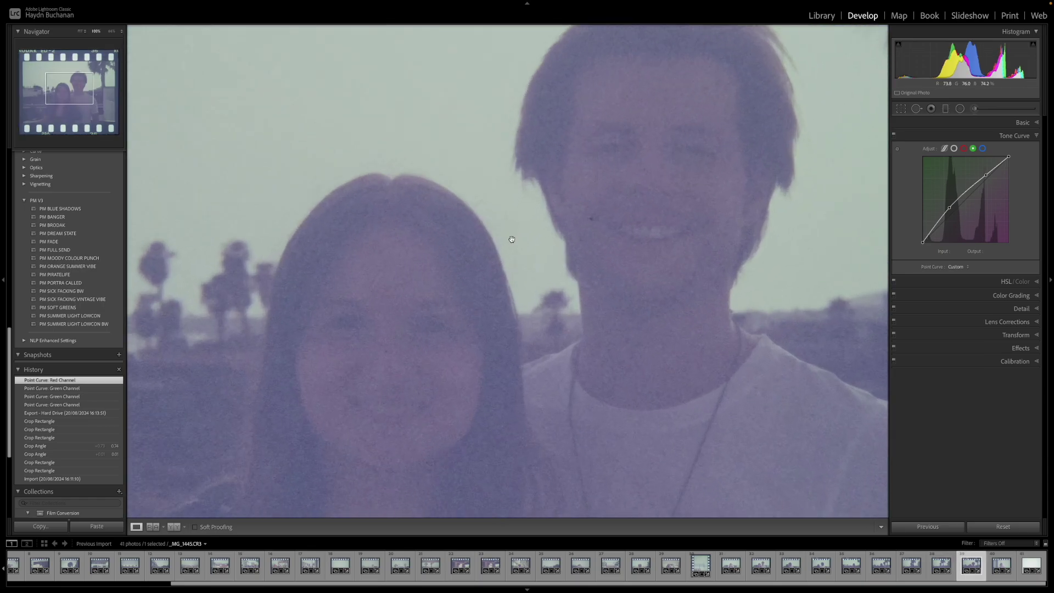
{"action": "left_click", "coordinate": [542, 265]}
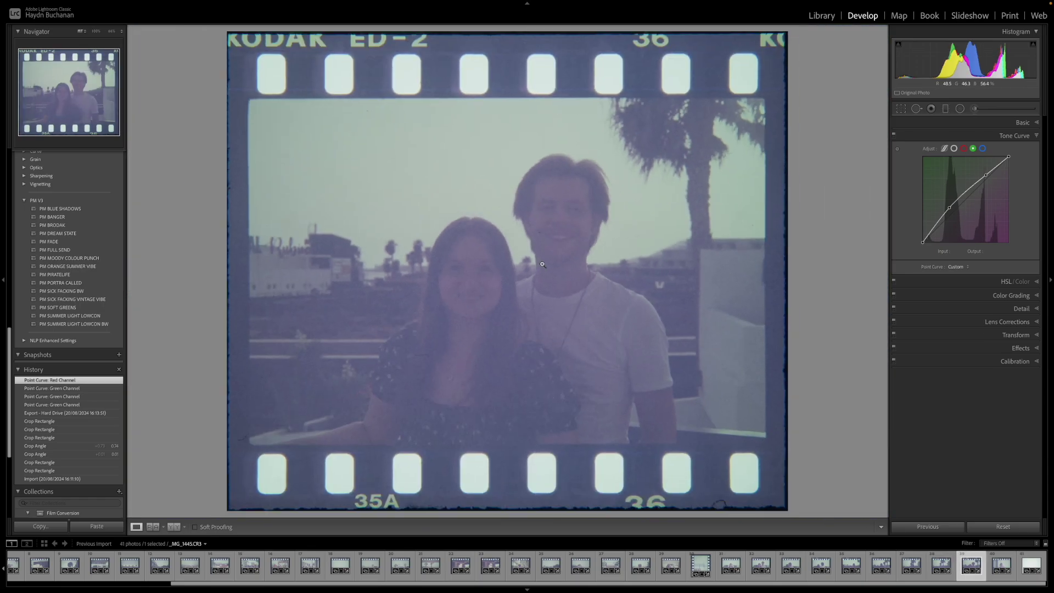
{"action": "key", "text": "Left"}
{"action": "key", "text": "Right"}
{"action": "key", "text": "Left"}
{"action": "key", "text": "Right"}
{"action": "key", "text": "Left"}
{"action": "key", "text": "Left"}
{"action": "key", "text": "Right"}
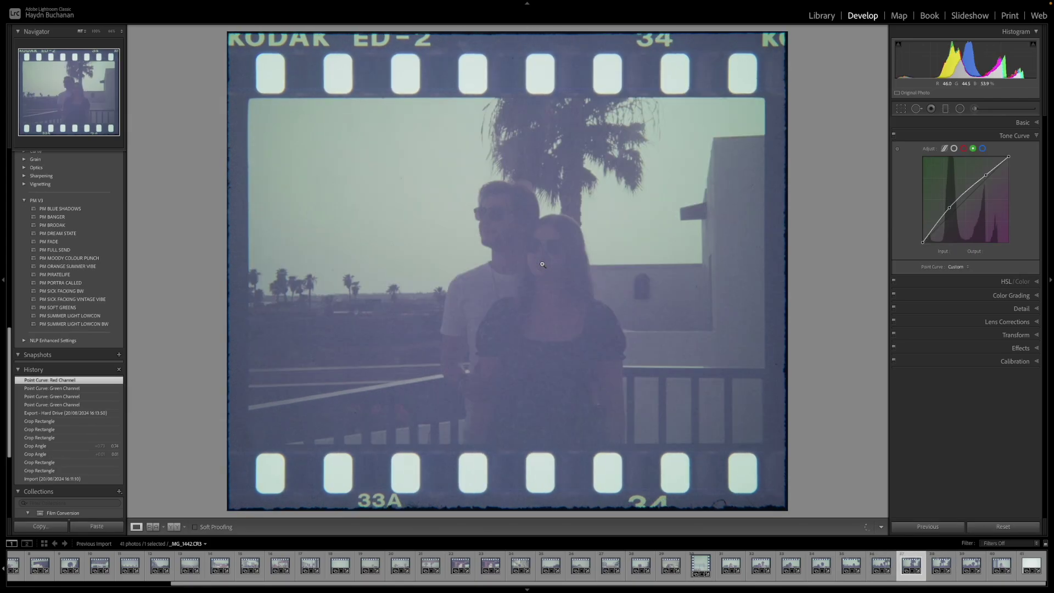
{"action": "key", "text": "Right"}
{"action": "key", "text": "Right"}
{"action": "key", "text": "Right"}
{"action": "key", "text": "Left"}
{"action": "key", "text": "Right"}
Inspect the camera self-portrait scan in frame 36A up close and return to the full-frame view.
{"action": "left_click", "coordinate": [502, 235]}
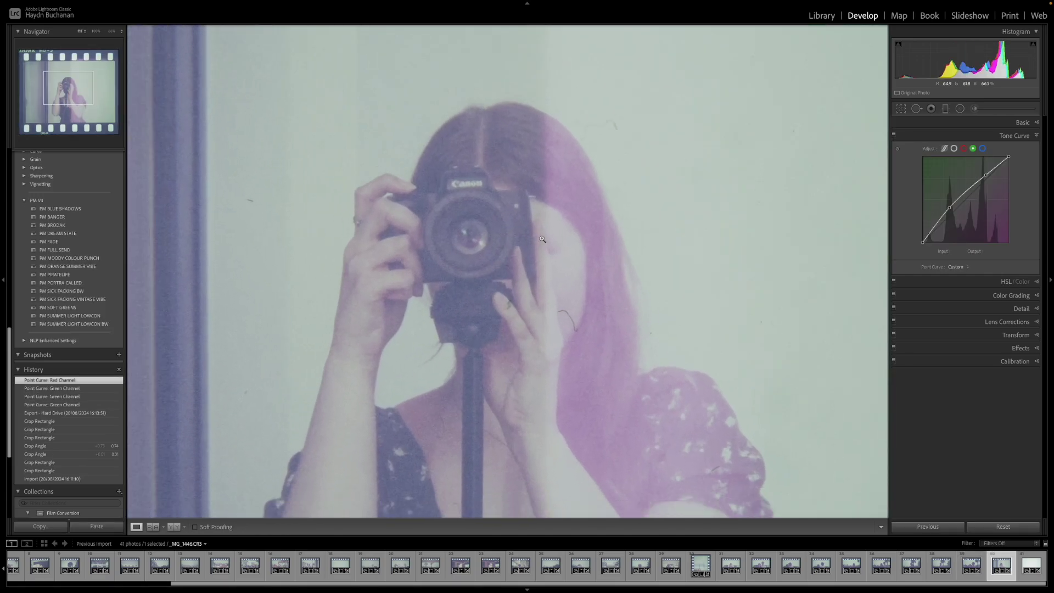
{"action": "left_click", "coordinate": [540, 239]}
{"action": "left_click", "coordinate": [542, 238]}
{"action": "left_click", "coordinate": [542, 239]}
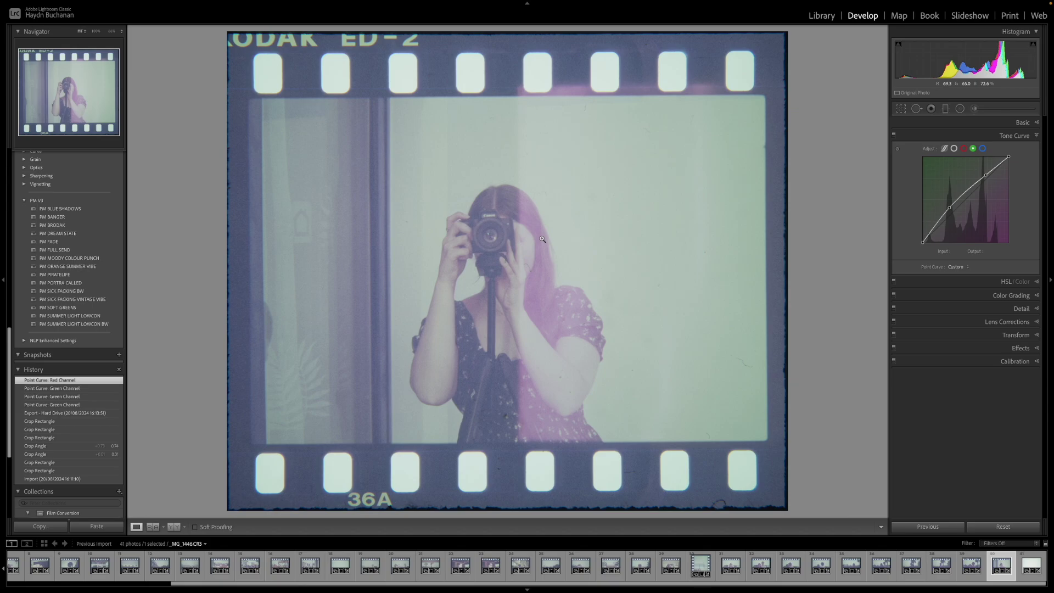
Select all 41 scans and start a JPEG export named "Lanzarote - Ektachrome Elite II - Sprockets (corrected)".
{"action": "key", "text": "g"}
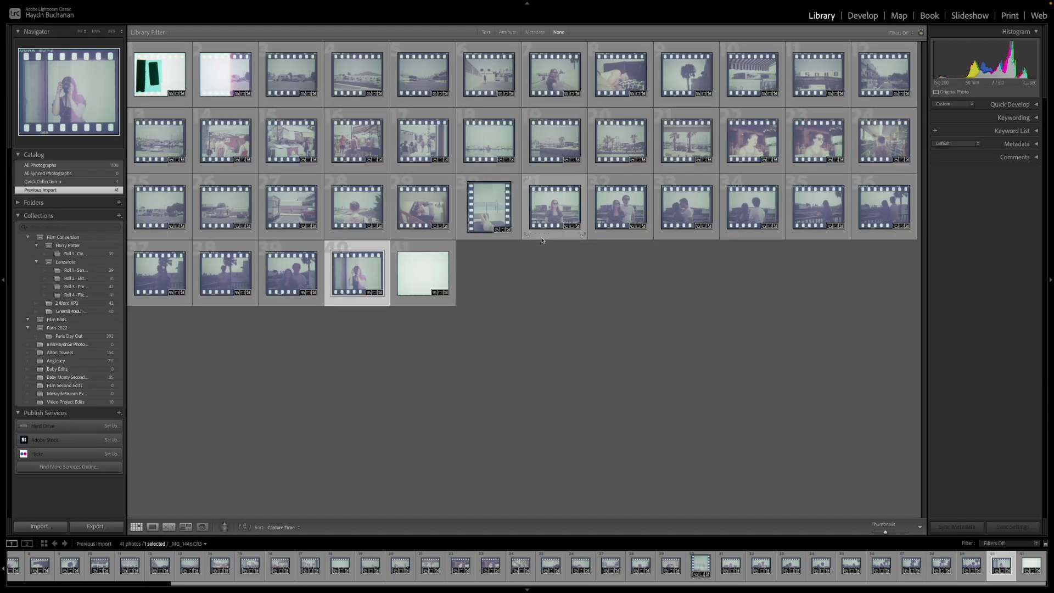
{"action": "left_click", "coordinate": [560, 207]}
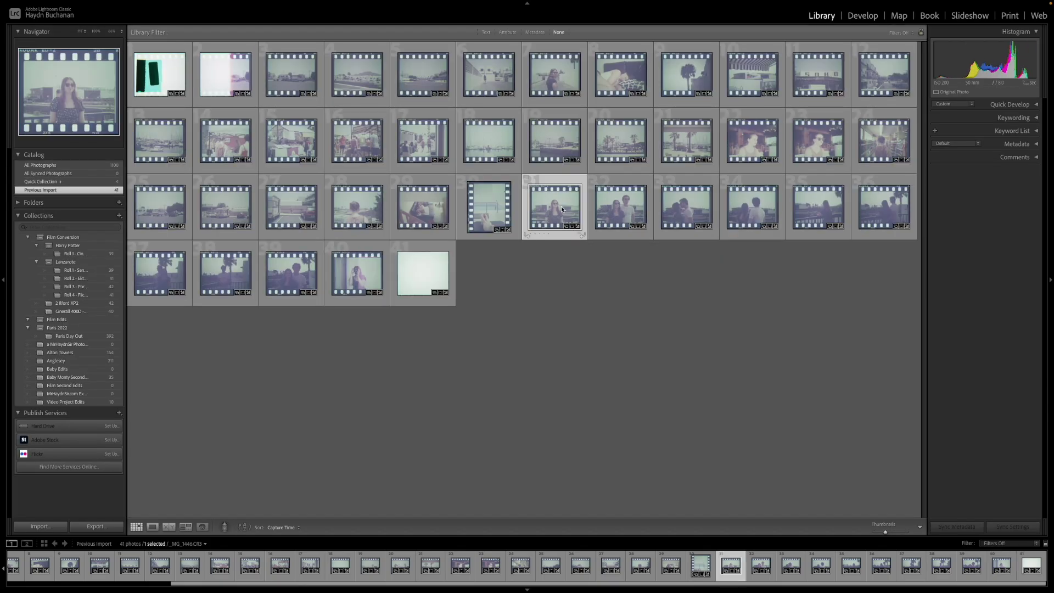
{"action": "key", "text": "ctrl+a"}
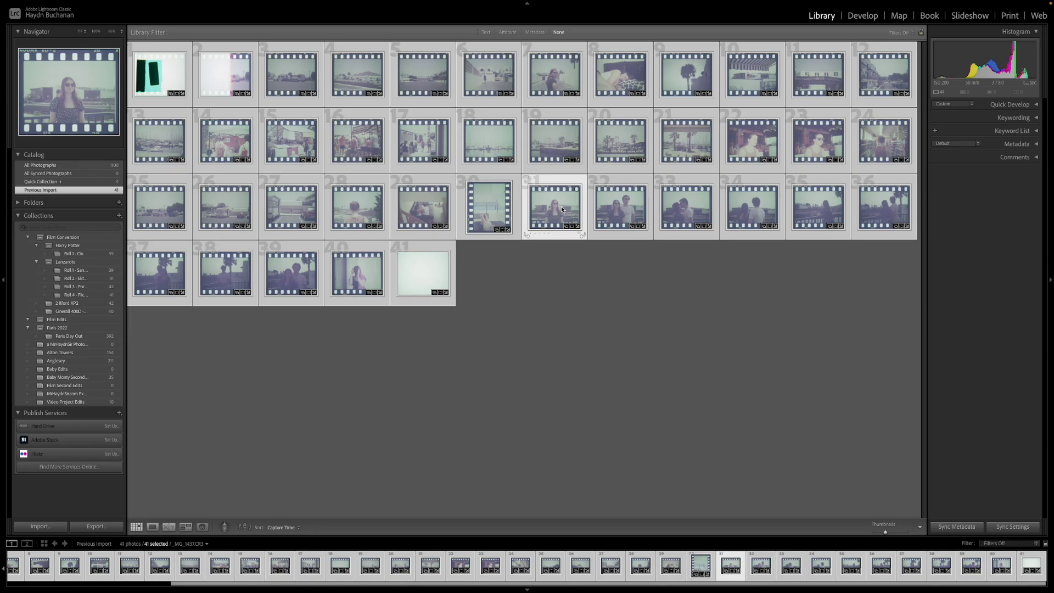
{"action": "key", "text": "ctrl+shift+e"}
{"action": "triple_click", "coordinate": [598, 175]}
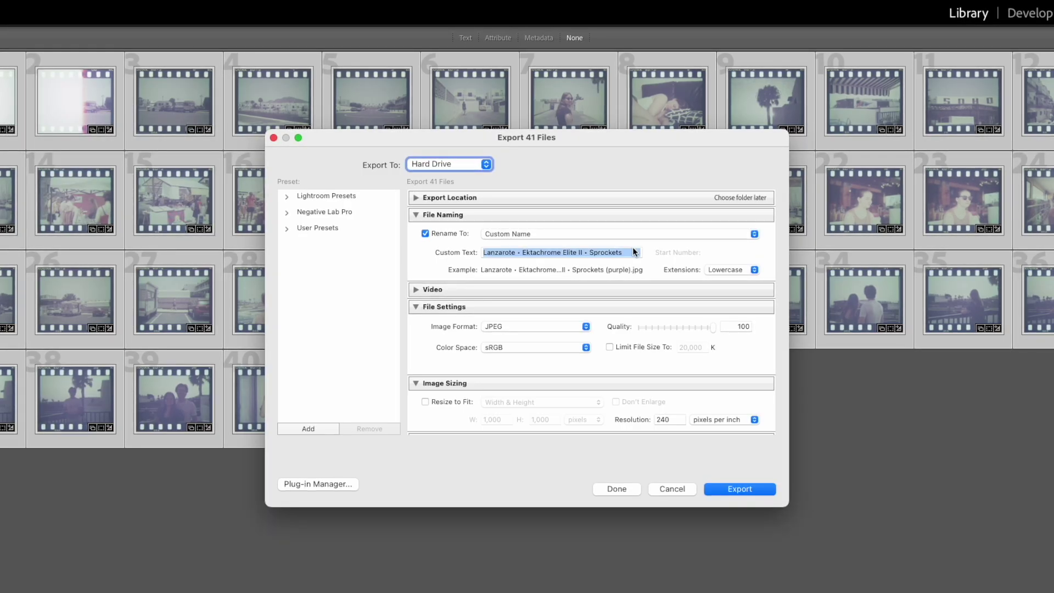
{"action": "left_click", "coordinate": [634, 252]}
{"action": "type", "text": "(pur"}
{"action": "key", "text": "BackSpace"}
{"action": "key", "text": "BackSpace"}
{"action": "type", "text": "orrected)"}
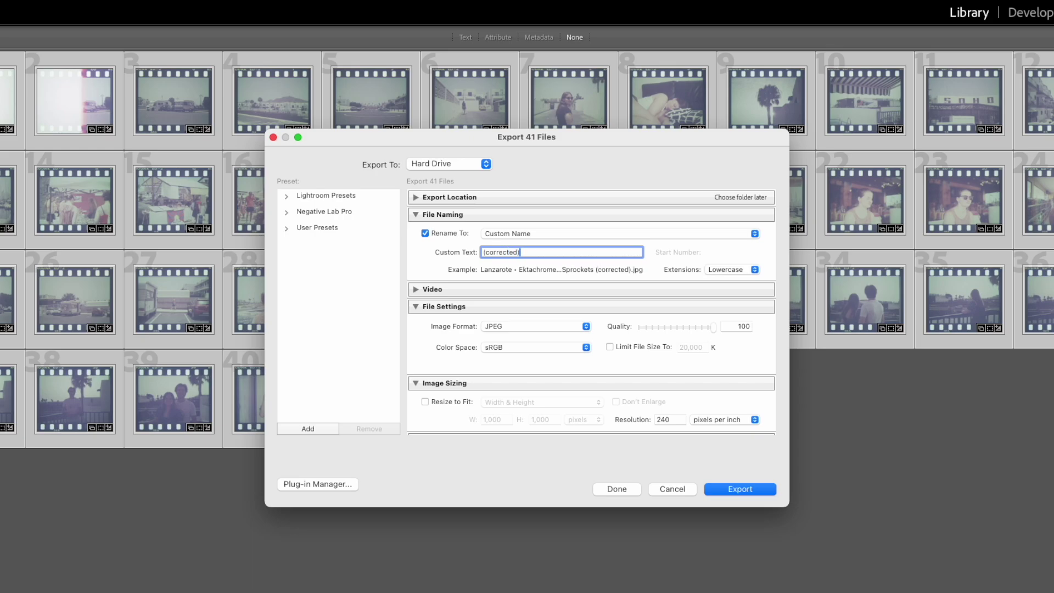
{"action": "key", "text": "Return"}
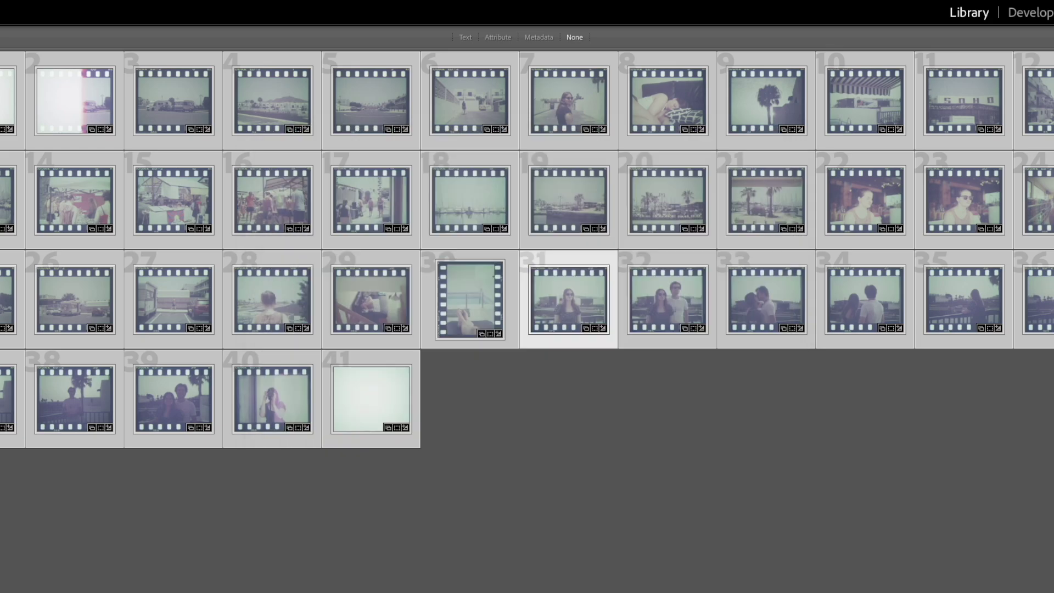
Create a folder named corrected inside the Sprockets folder and use it as the export destination.
{"action": "left_click", "coordinate": [382, 233]}
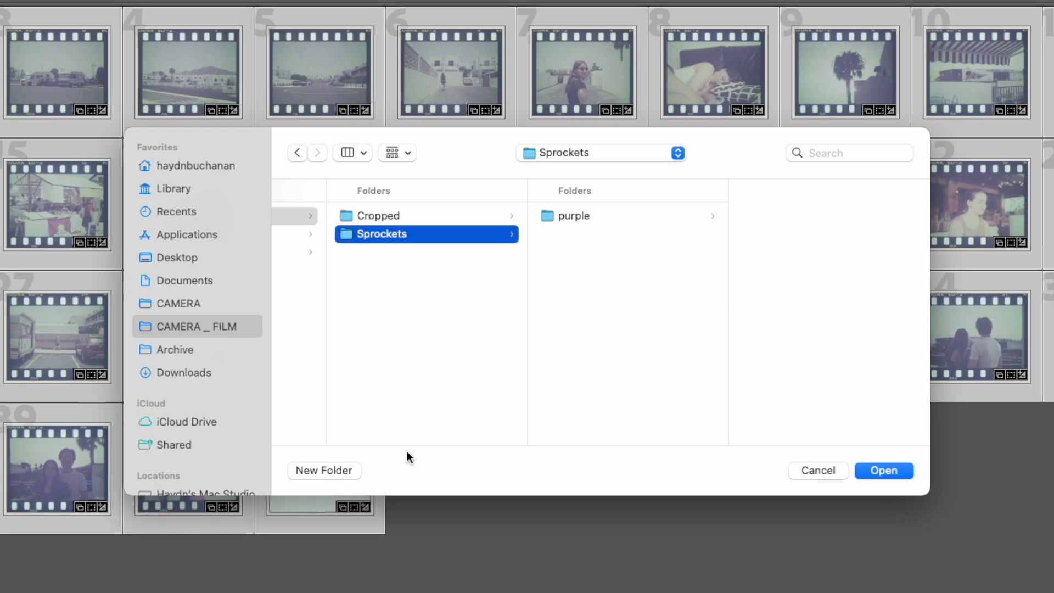
{"action": "left_click", "coordinate": [338, 475]}
{"action": "type", "text": "corrected"}
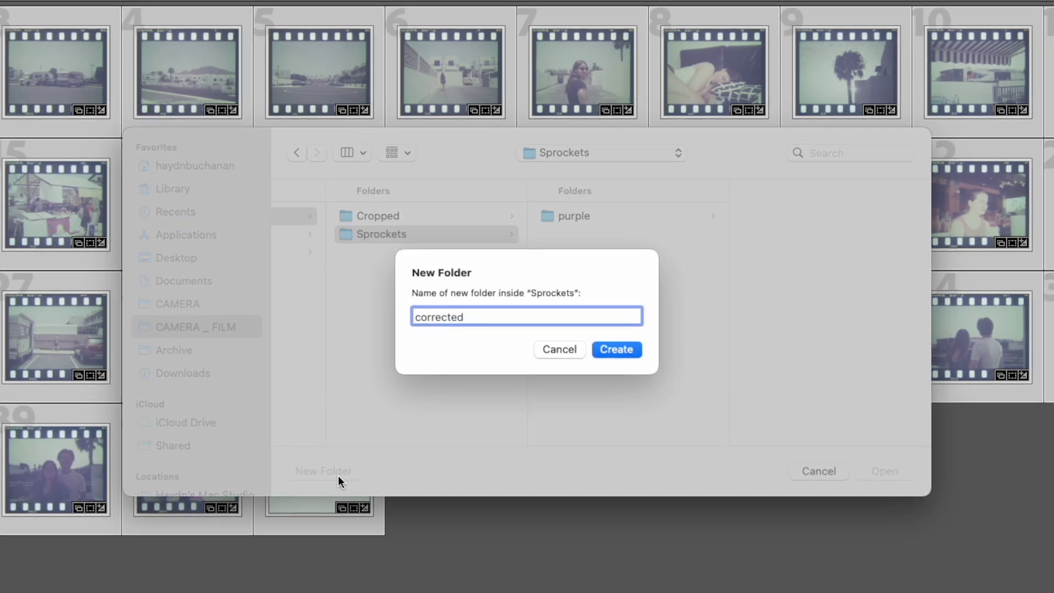
{"action": "key", "text": "Return"}
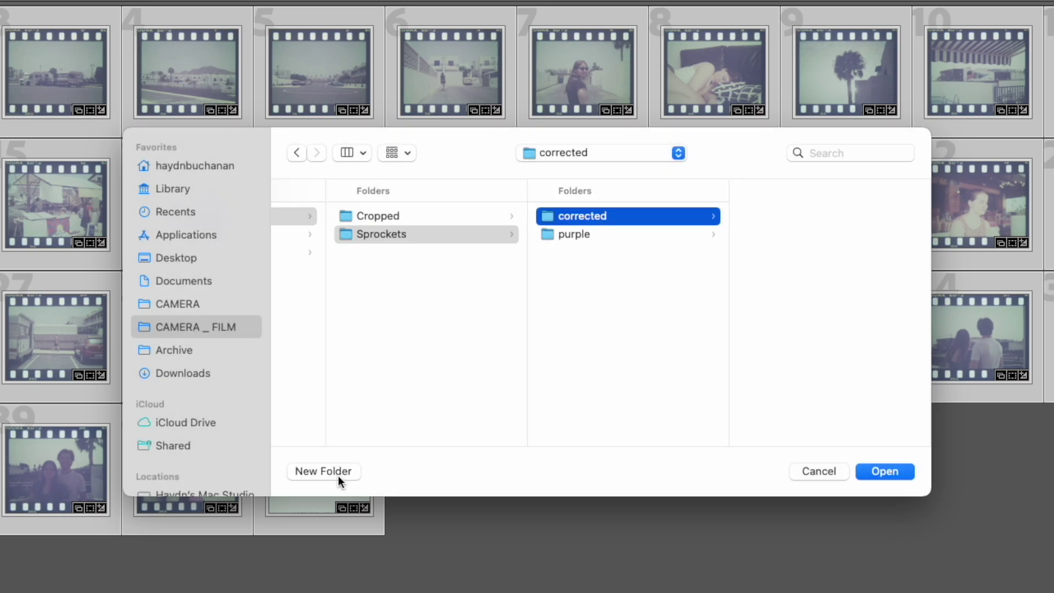
{"action": "left_click", "coordinate": [865, 471]}
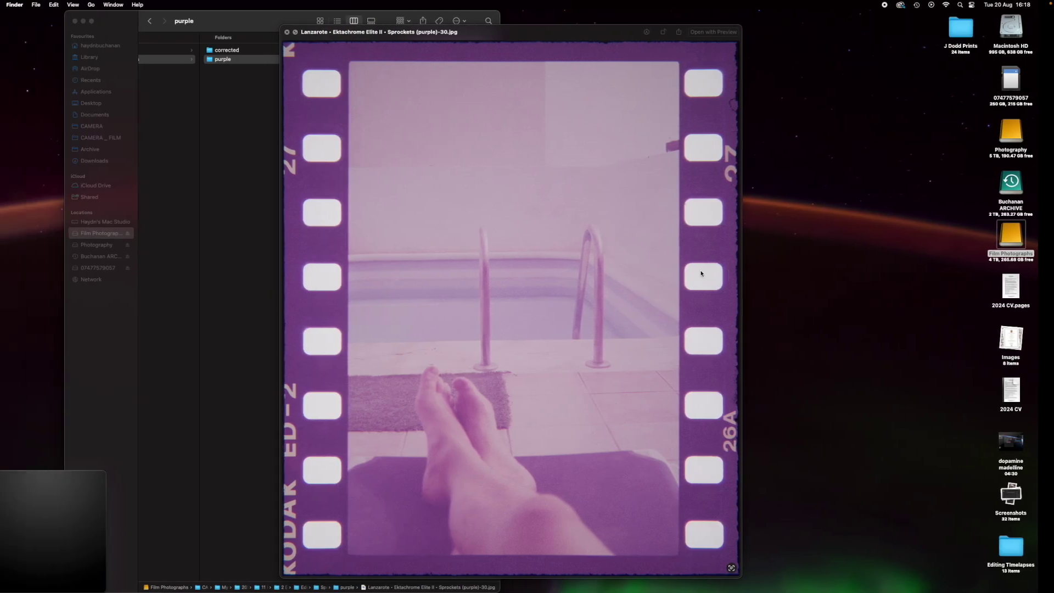
Switch to Finder, open the corrected folder and append -1 to the unnumbered exported JPEG's name.
{"action": "key", "text": "space"}
{"action": "key", "text": "Up"}
{"action": "key", "text": "Right"}
{"action": "key", "text": "alt+Down"}
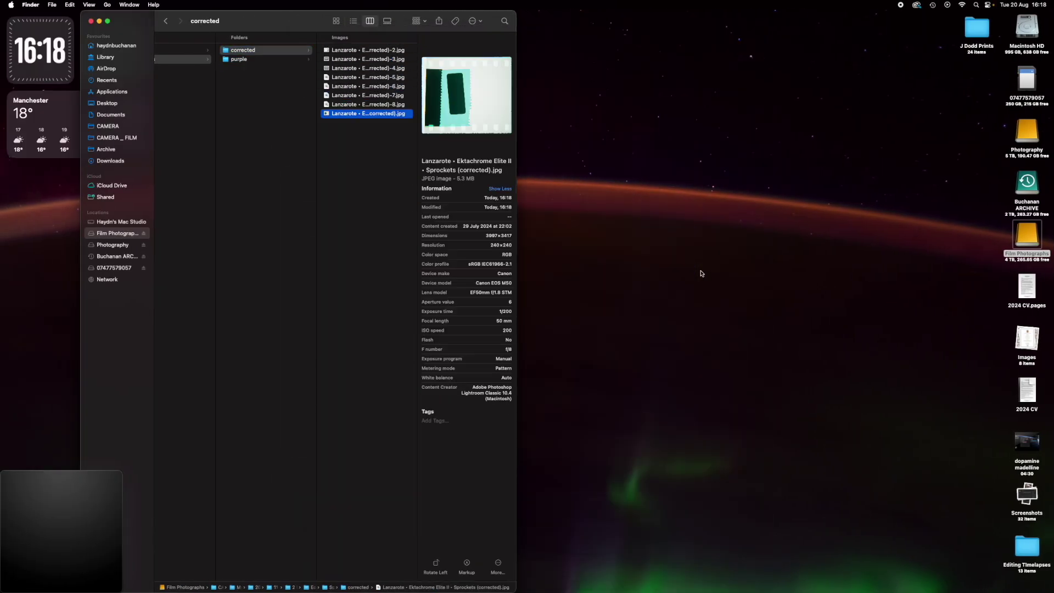
{"action": "key", "text": "Return"}
{"action": "type", "text": "-1"}
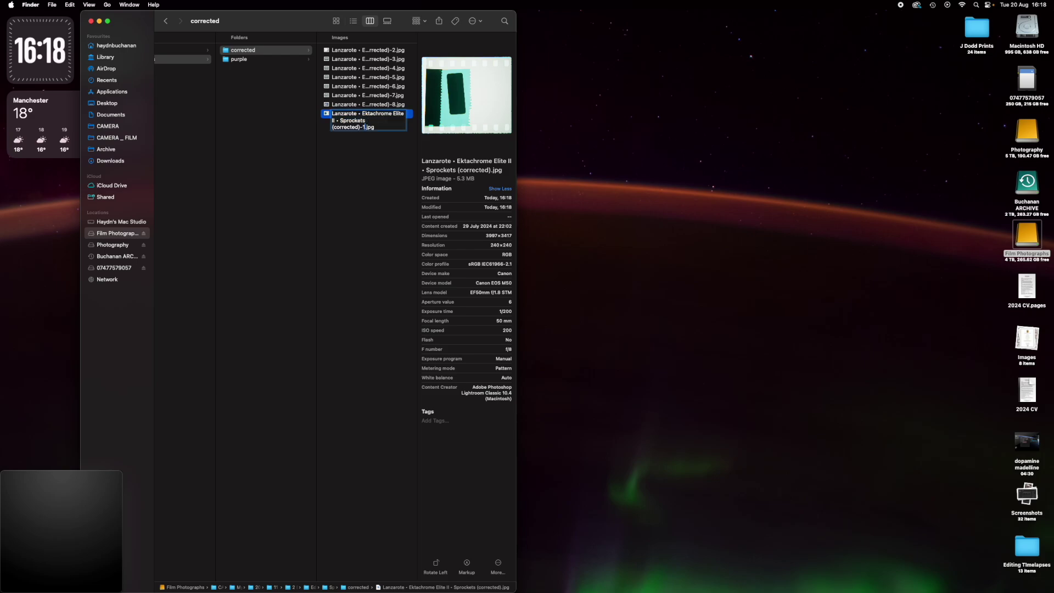
{"action": "key", "text": "Return"}
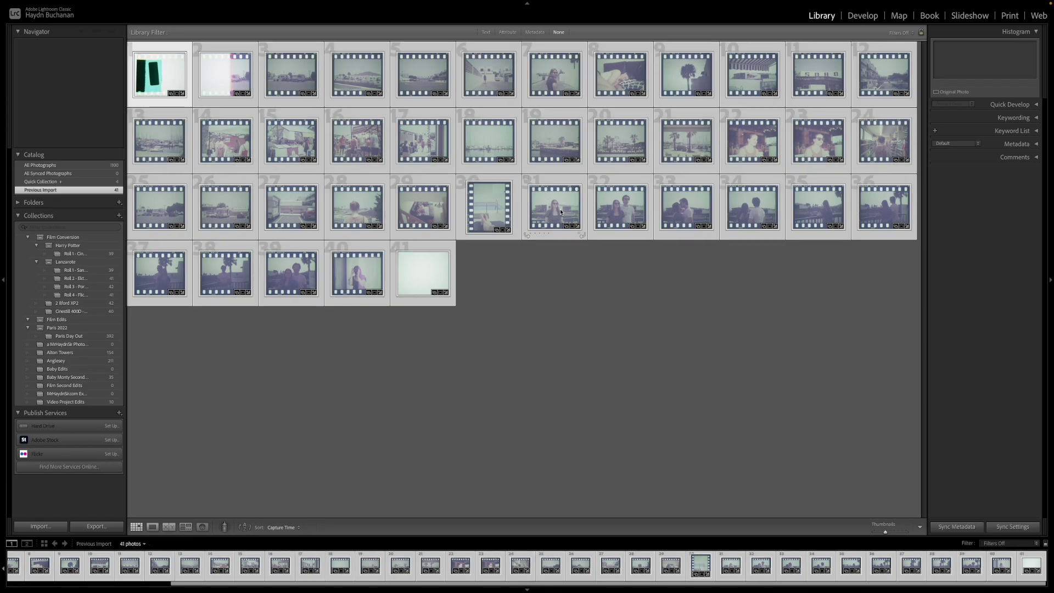
Return to Lightroom Classic and set Dehaze to +30 for all the selected scans in Develop.
{"action": "key", "text": "d"}
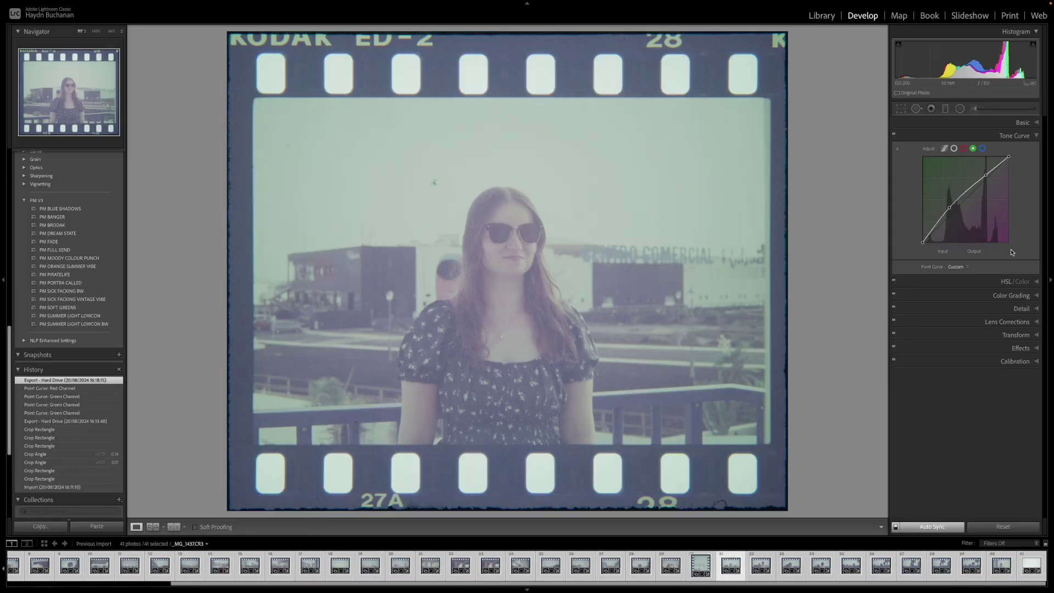
{"action": "left_click", "coordinate": [989, 125]}
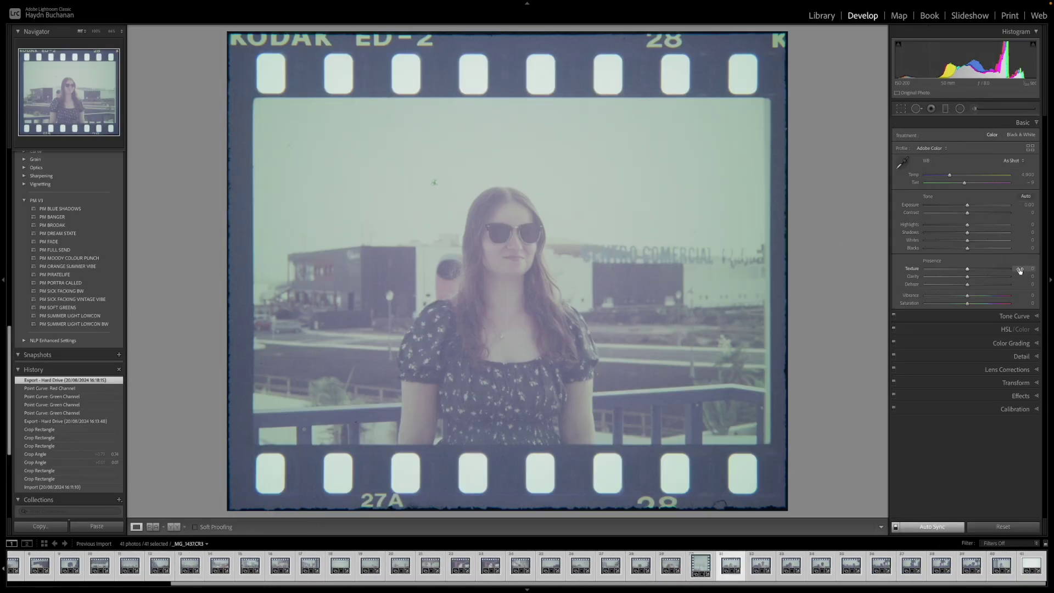
{"action": "left_click", "coordinate": [1031, 283]}
{"action": "key", "text": "Return"}
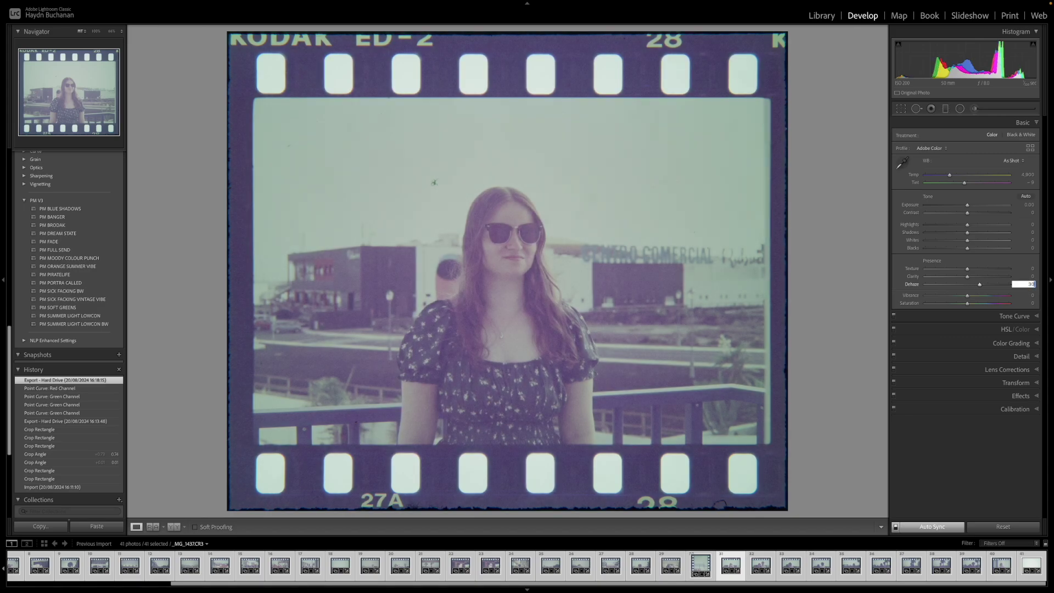
Try a Contrast value of 30 on the selected scans.
{"action": "left_click", "coordinate": [1023, 212]}
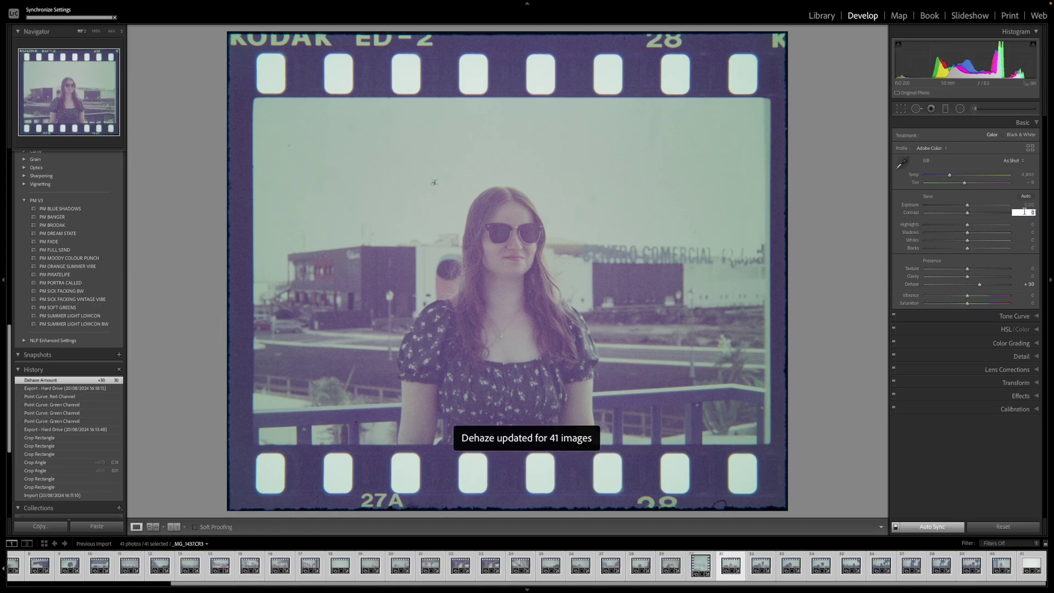
{"action": "type", "text": "30"}
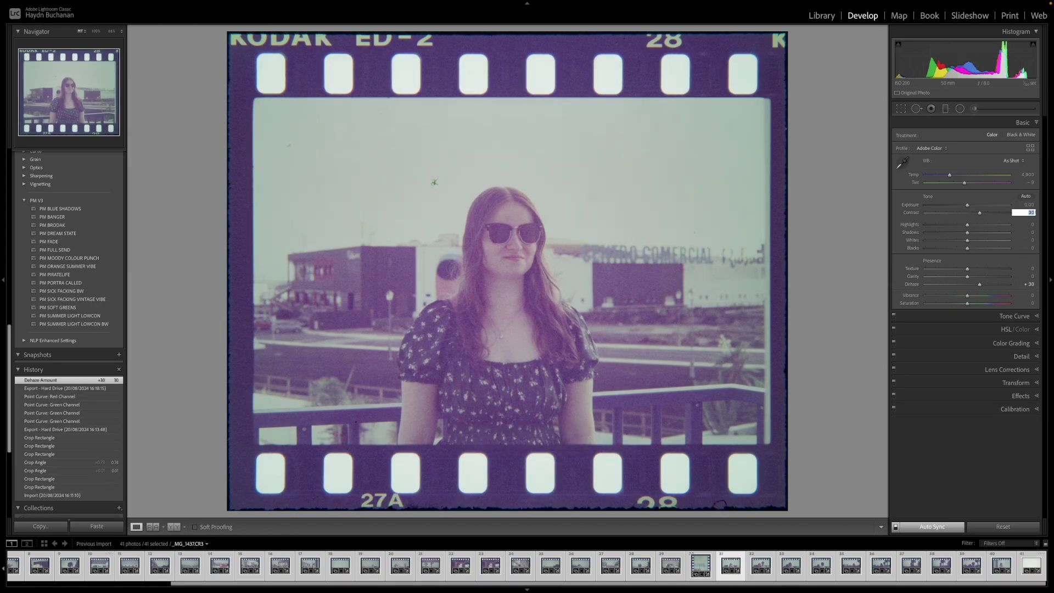
{"action": "key", "text": "Escape"}
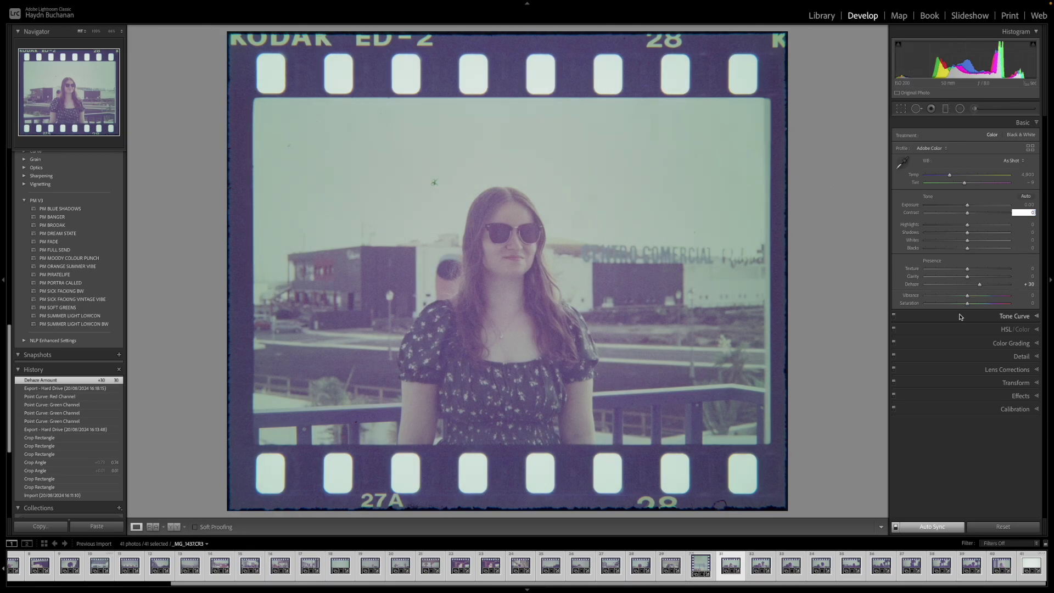
Adjust the lower point of the green channel tone curve to about input 62, output 92 across all the scans.
{"action": "key", "text": "g"}
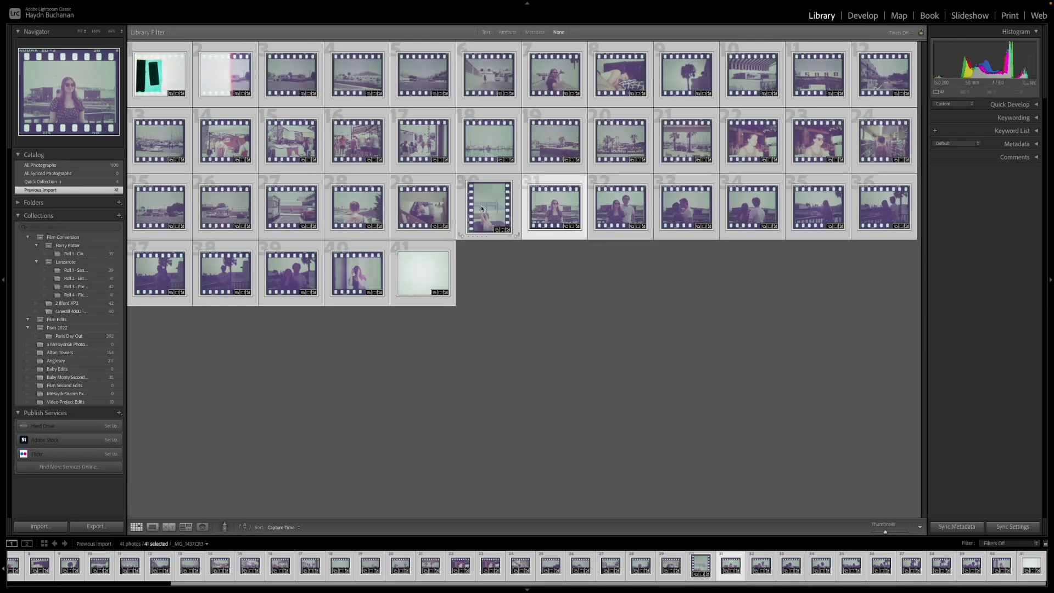
{"action": "left_click", "coordinate": [556, 205]}
{"action": "key", "text": "d"}
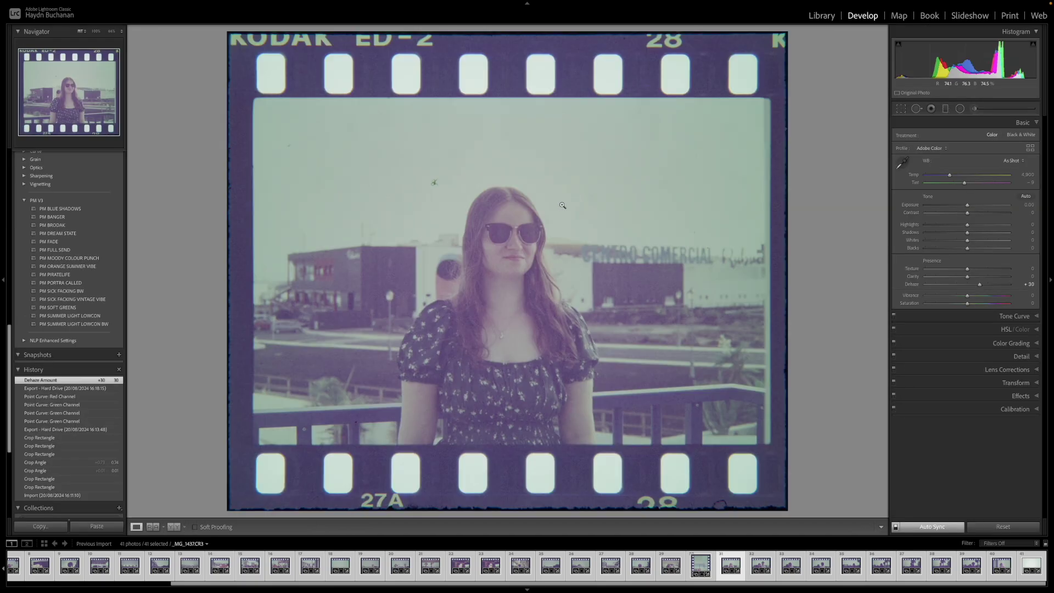
{"action": "left_click", "coordinate": [1014, 316]}
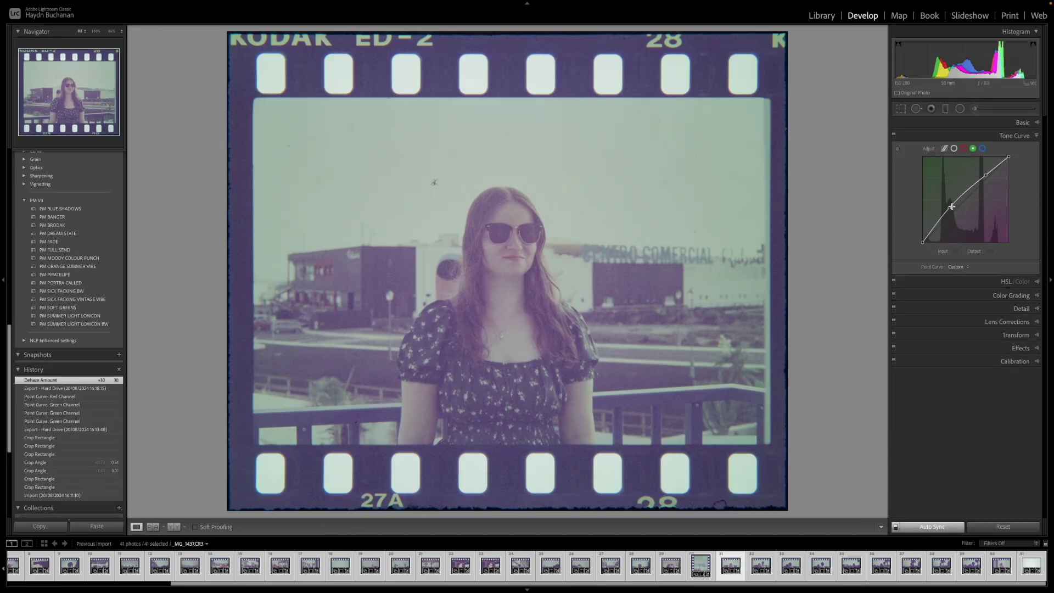
{"action": "left_click_drag", "start_coordinate": [948, 209], "coordinate": [944, 214]}
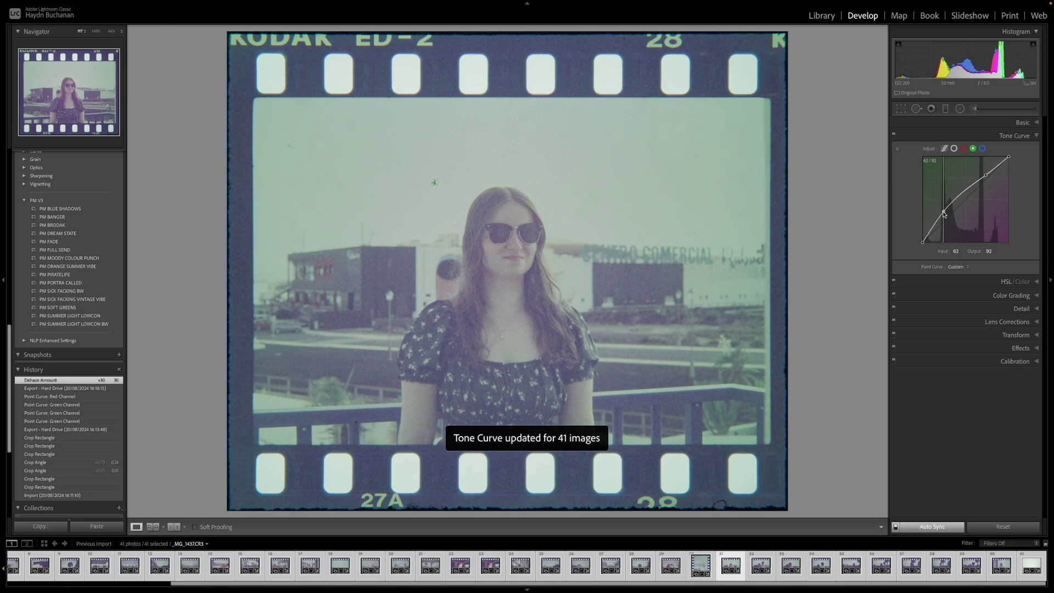
Set Dehaze to +25 for all the selected scans.
{"action": "left_click", "coordinate": [946, 123]}
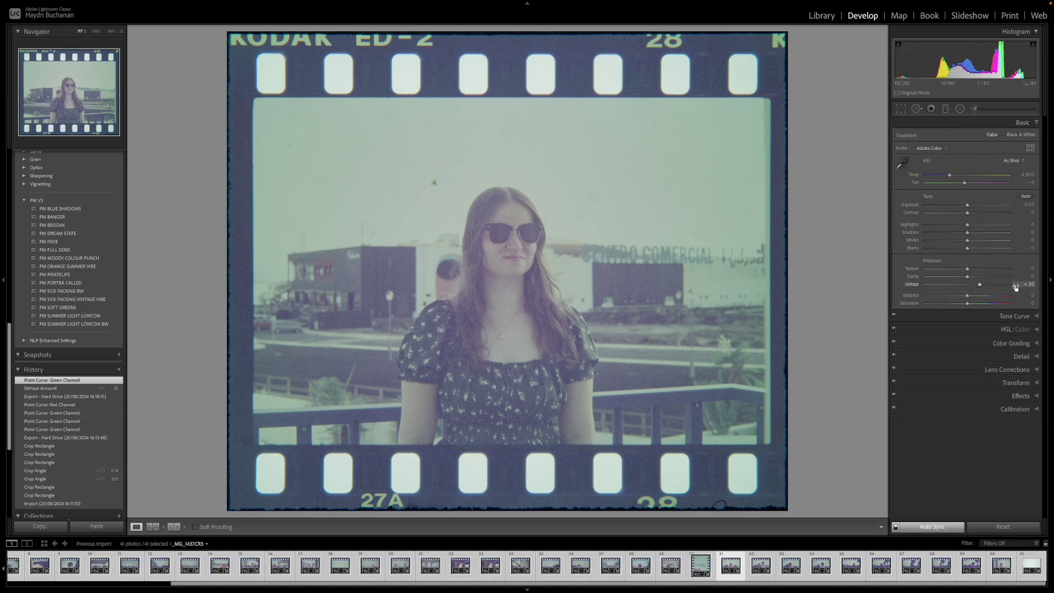
{"action": "mouse_move", "coordinate": [980, 286]}
{"action": "left_mouse_down"}
{"action": "mouse_move", "coordinate": [1013, 284]}
{"action": "mouse_move", "coordinate": [970, 287]}
{"action": "left_mouse_up"}
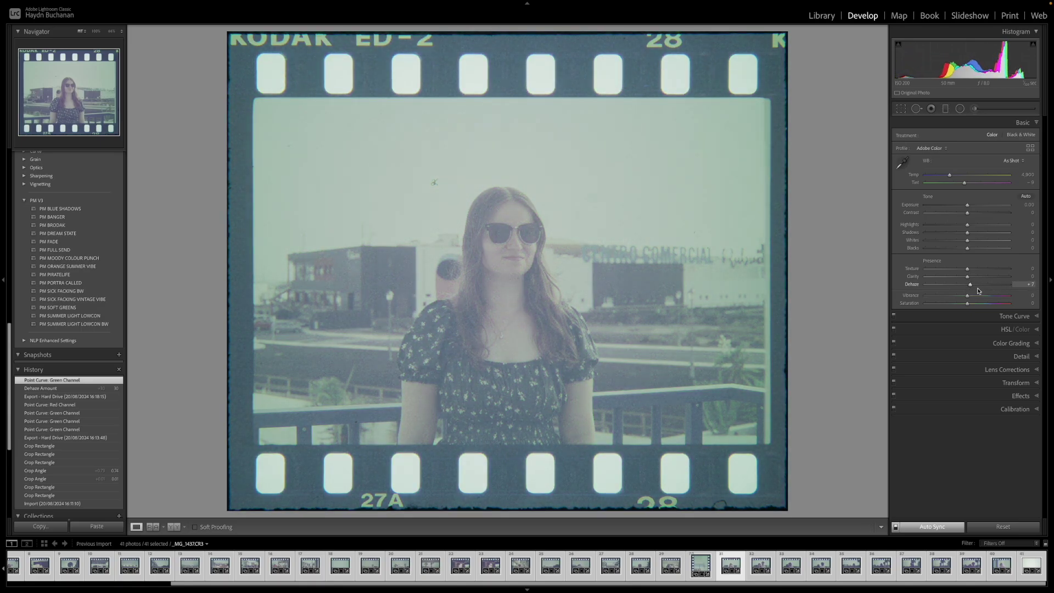
{"action": "left_click", "coordinate": [1027, 285]}
{"action": "type", "text": "25"}
{"action": "key", "text": "Return"}
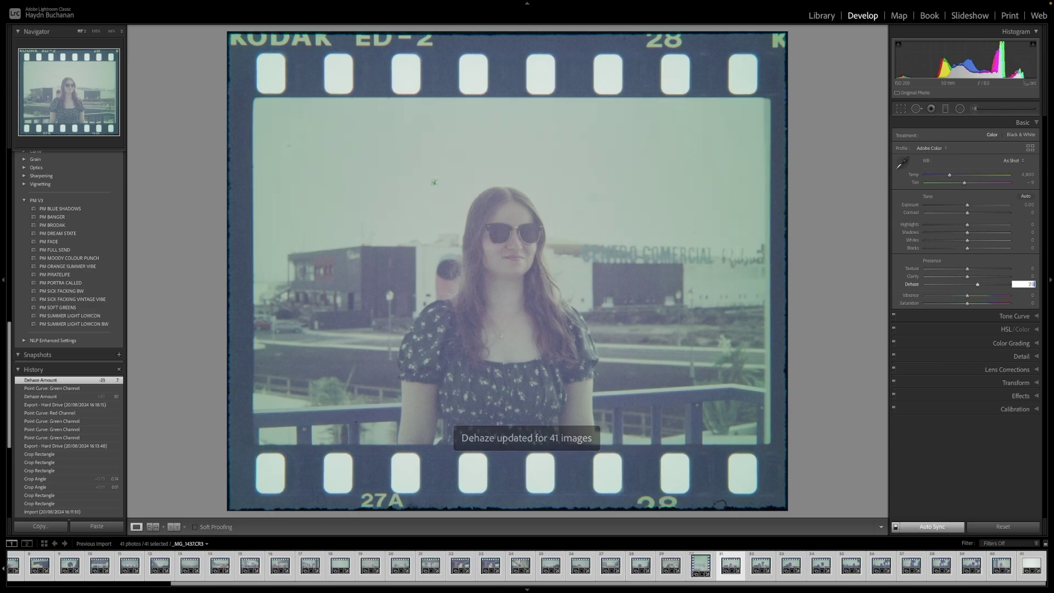
Choose the marina scan, number 18, from the grid and open it alone in Develop.
{"action": "key", "text": "g"}
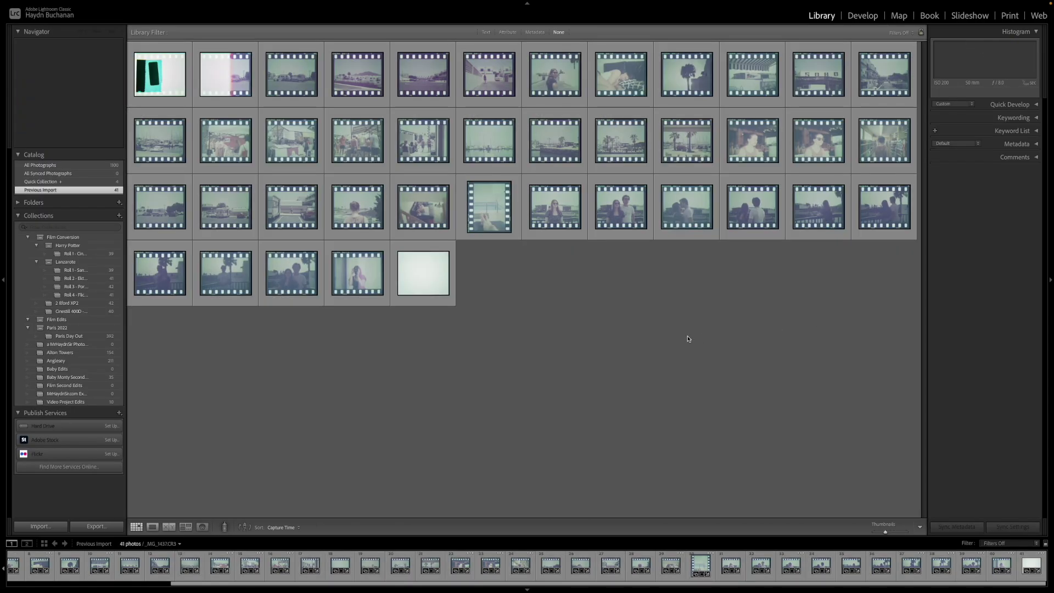
{"action": "left_click", "coordinate": [483, 146]}
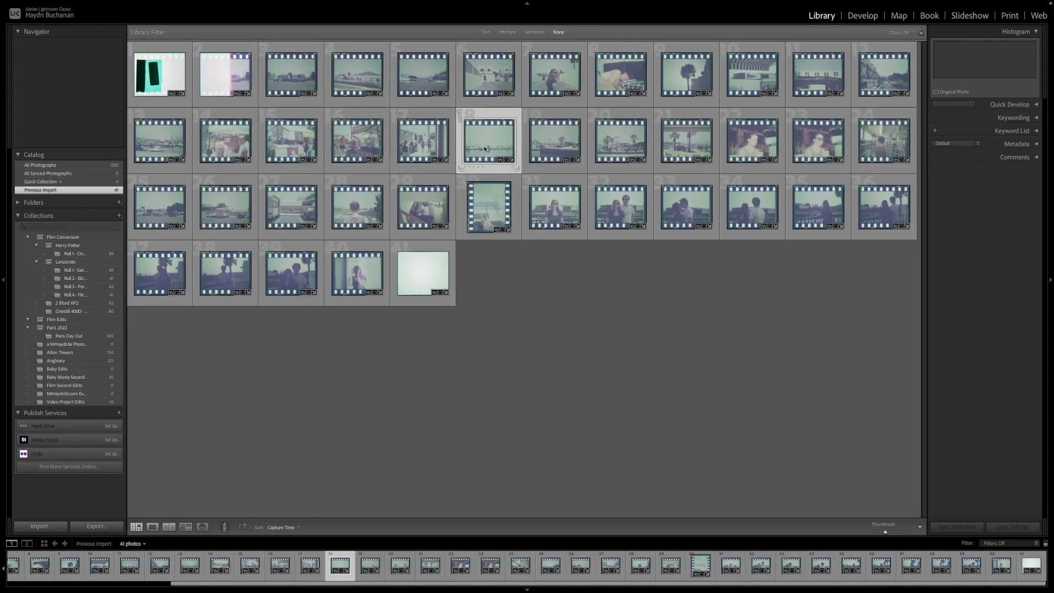
{"action": "key", "text": "d"}
Switch to Finder and preview the exported corrected JPEG of the marina shot for comparison with the current edit in Lightroom Classic.
{"action": "key", "text": "ctrl+Left"}
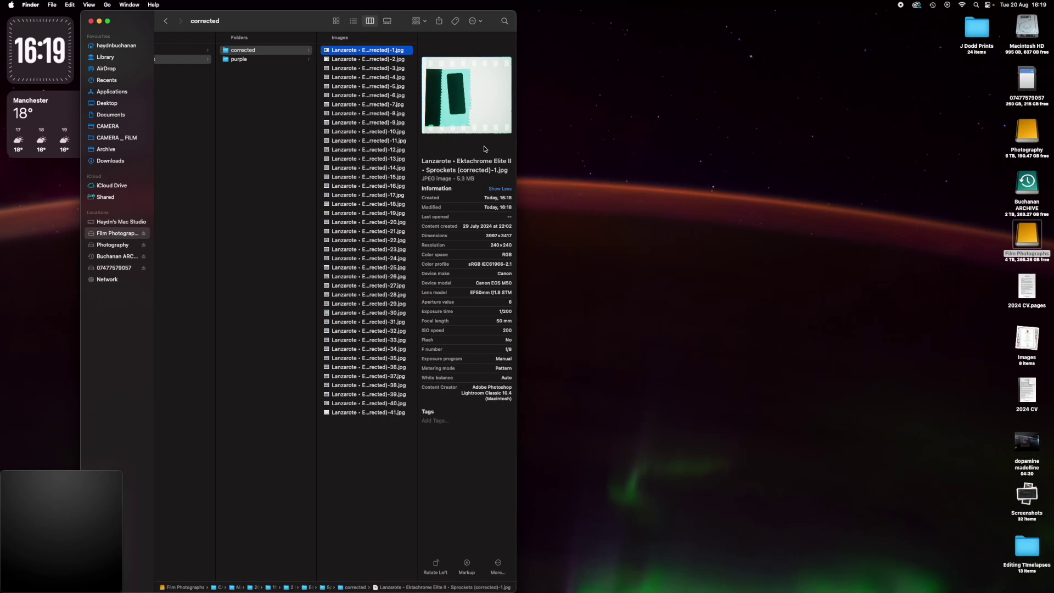
{"action": "key", "text": "Down"}
{"action": "key", "text": "Down"}
{"action": "key", "text": "Down"}
{"action": "key", "text": "ctrl+Right"}
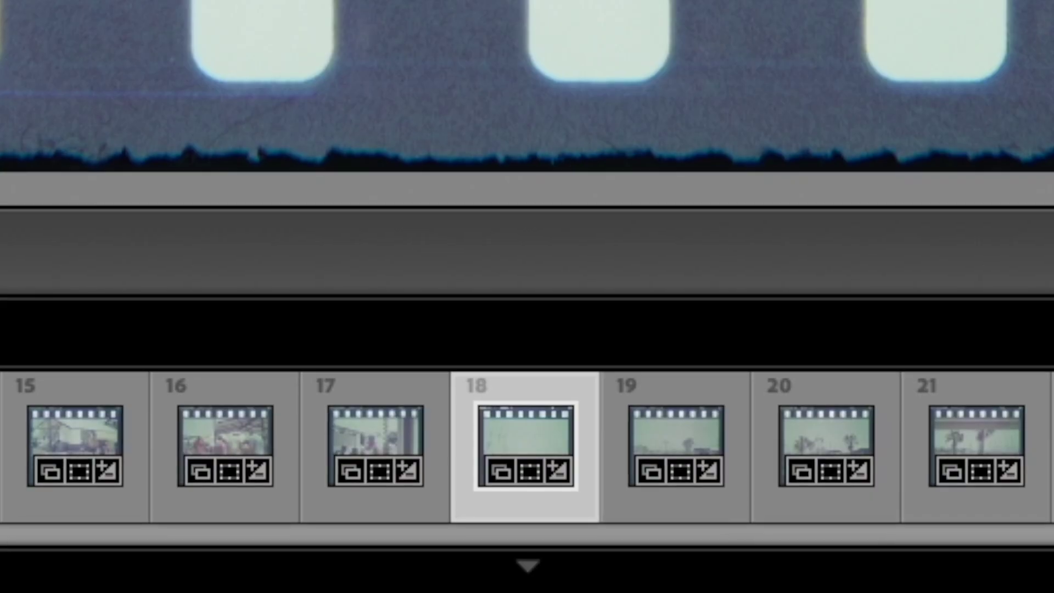
{"action": "key", "text": "ctrl+Left"}
{"action": "key", "text": "Down"}
{"action": "key", "text": "Down"}
{"action": "key", "text": "Down"}
{"action": "key", "text": "Down"}
{"action": "key", "text": "Down"}
{"action": "key", "text": "Down"}
{"action": "key", "text": "Down"}
{"action": "key", "text": "Down"}
{"action": "key", "text": "Down"}
{"action": "key", "text": "Down"}
{"action": "key", "text": "Down"}
{"action": "key", "text": "Down"}
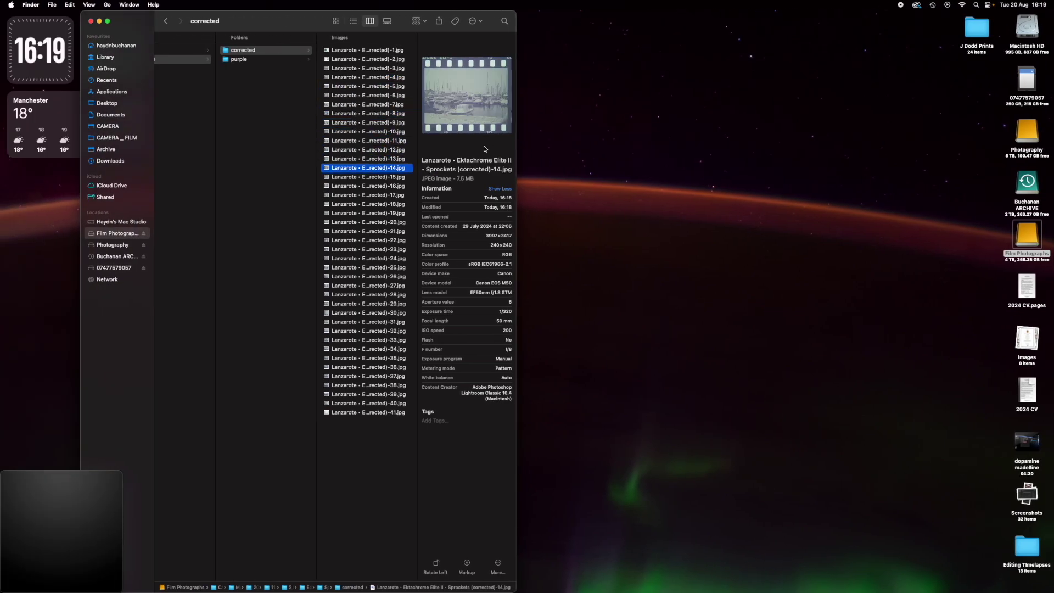
{"action": "key", "text": "space"}
{"action": "key", "text": "ctrl+Right"}
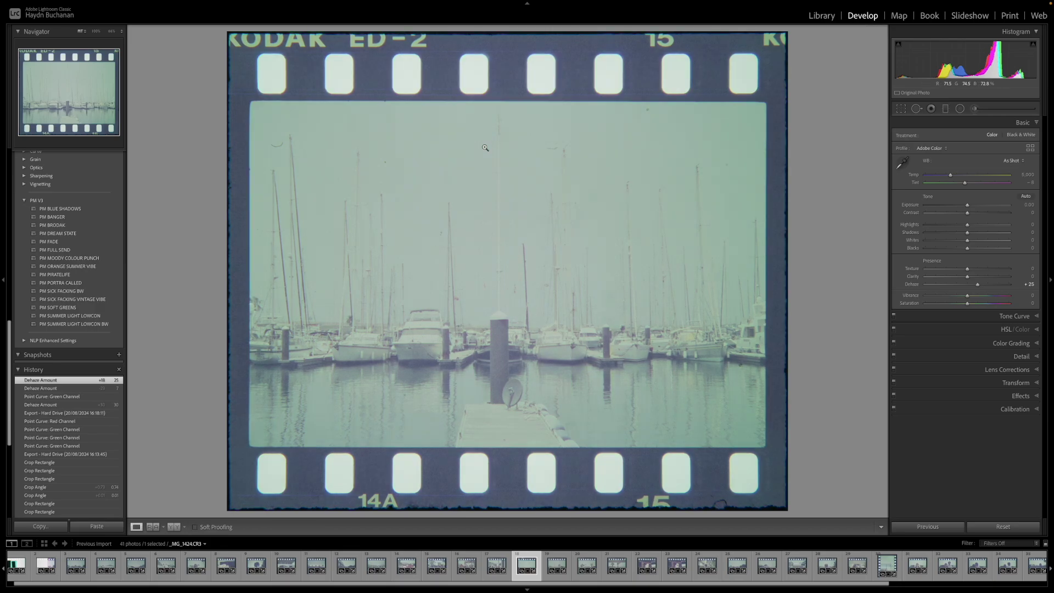
Try a blue channel tone curve on all the scans with points at about input 123, output 120 and input 184, output 185.
{"action": "left_click", "coordinate": [977, 317]}
{"action": "key", "text": "ctrl+a"}
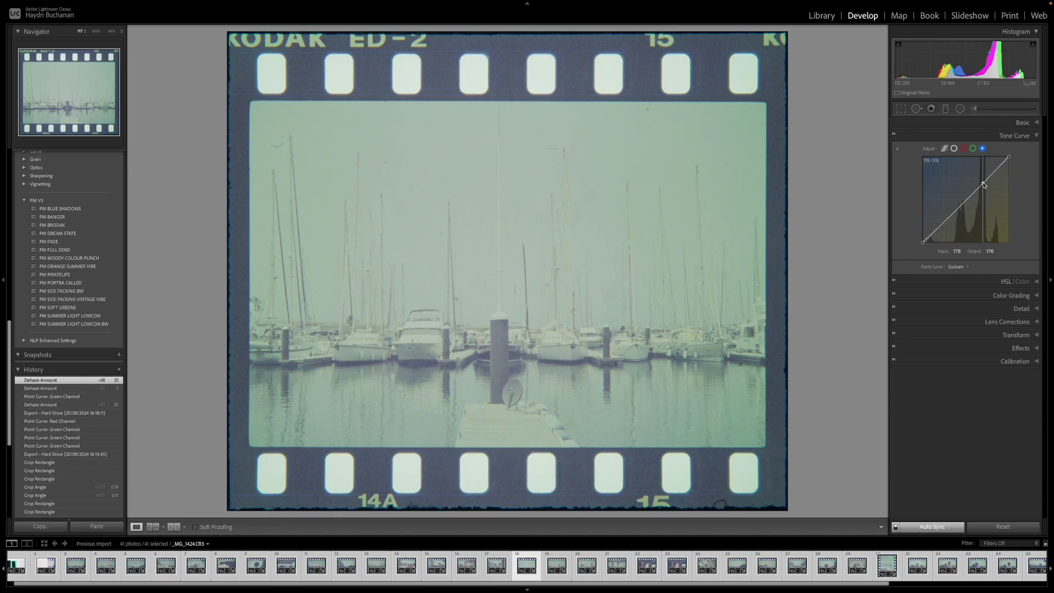
{"action": "left_click", "coordinate": [983, 185]}
{"action": "left_click", "coordinate": [964, 202]}
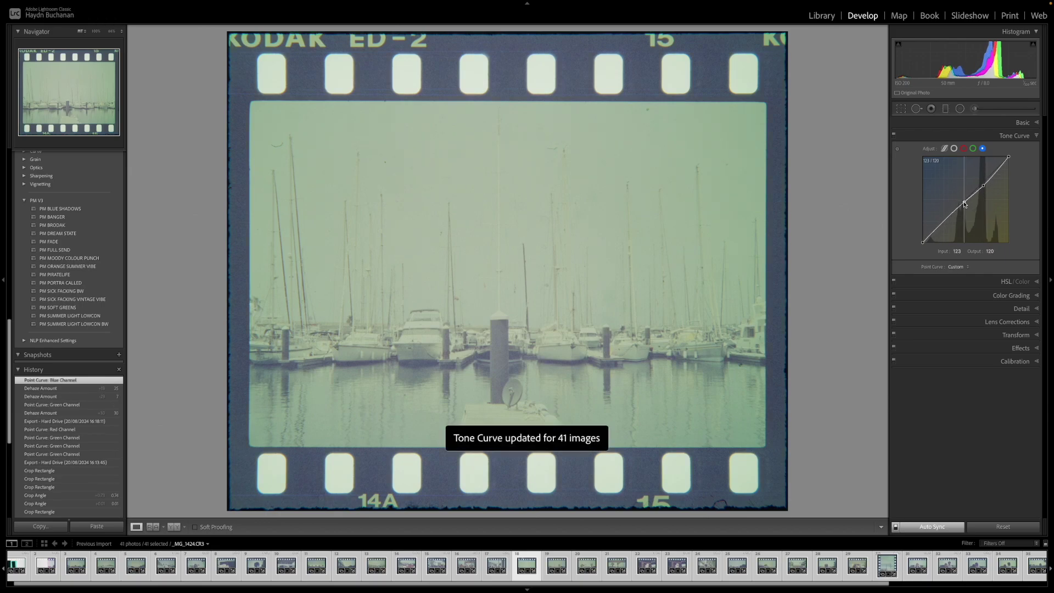
{"action": "left_click_drag", "start_coordinate": [983, 186], "coordinate": [987, 180]}
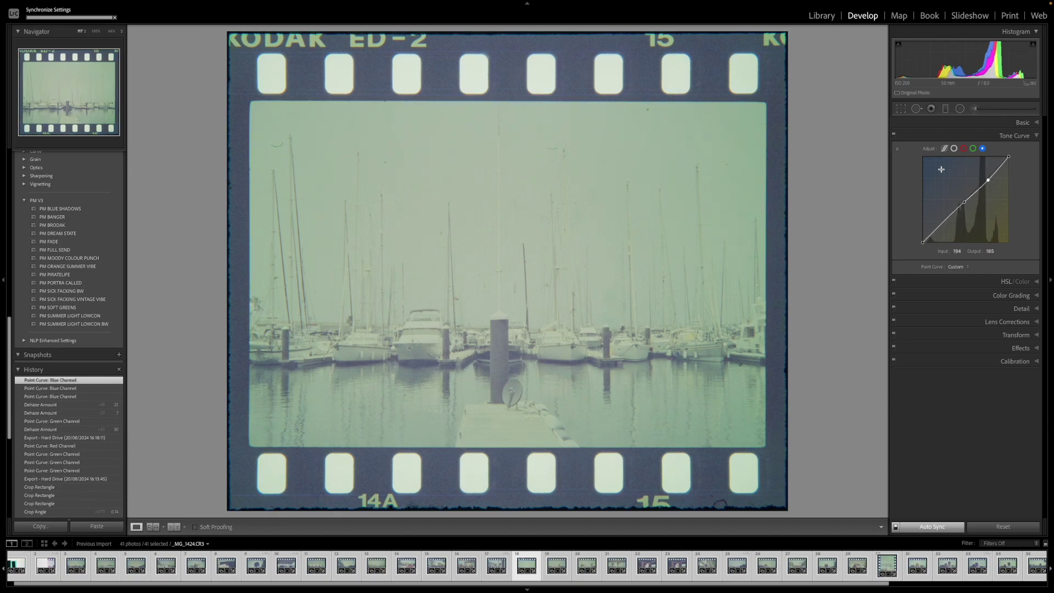
Undo the blue channel tone curve adjustments on the scans.
{"action": "key", "text": "ctrl+z"}
{"action": "key", "text": "ctrl+z"}
{"action": "key", "text": "ctrl+z"}
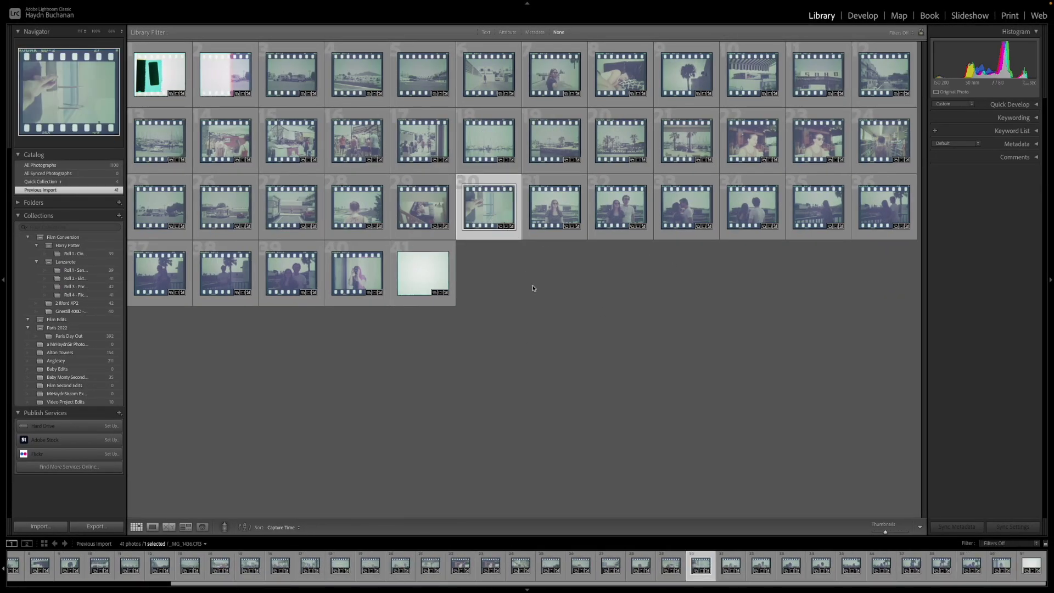
Crop scans 3 to 40 together to the Original aspect ratio, framing the image area inside the sprocket holes on scan 32.
{"action": "left_click", "coordinate": [281, 75]}
{"action": "left_click", "coordinate": [357, 274], "text": "shift"}
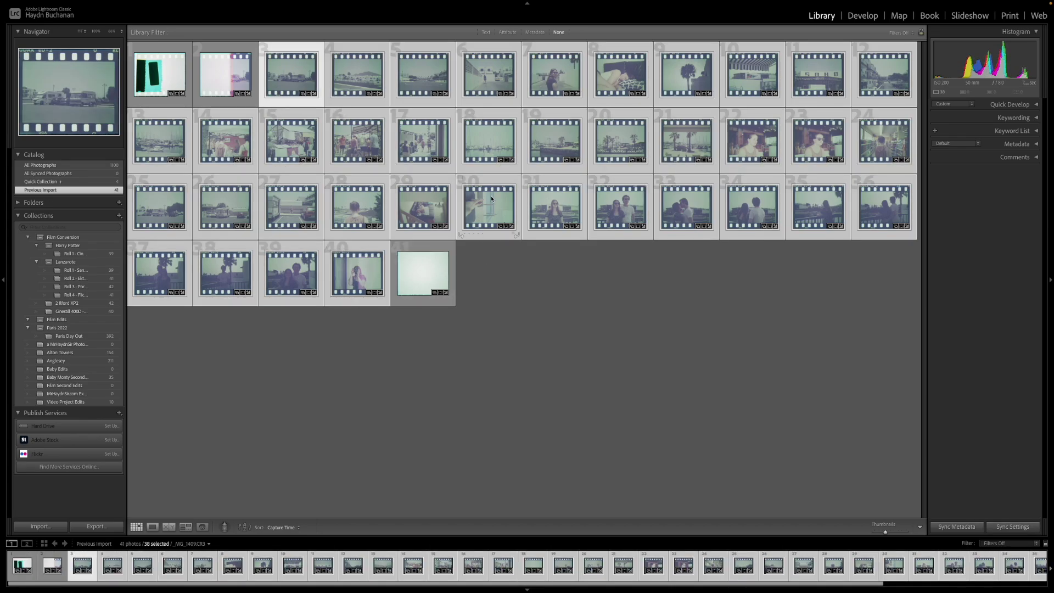
{"action": "left_click", "coordinate": [629, 204]}
{"action": "key", "text": "d"}
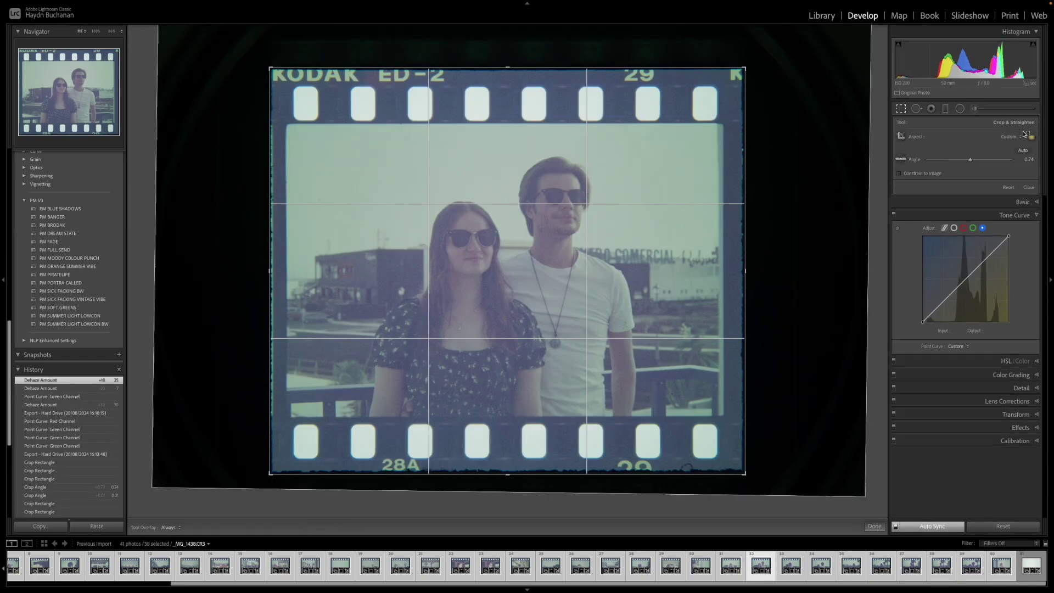
{"action": "left_click", "coordinate": [1024, 134]}
{"action": "left_click", "coordinate": [999, 181]}
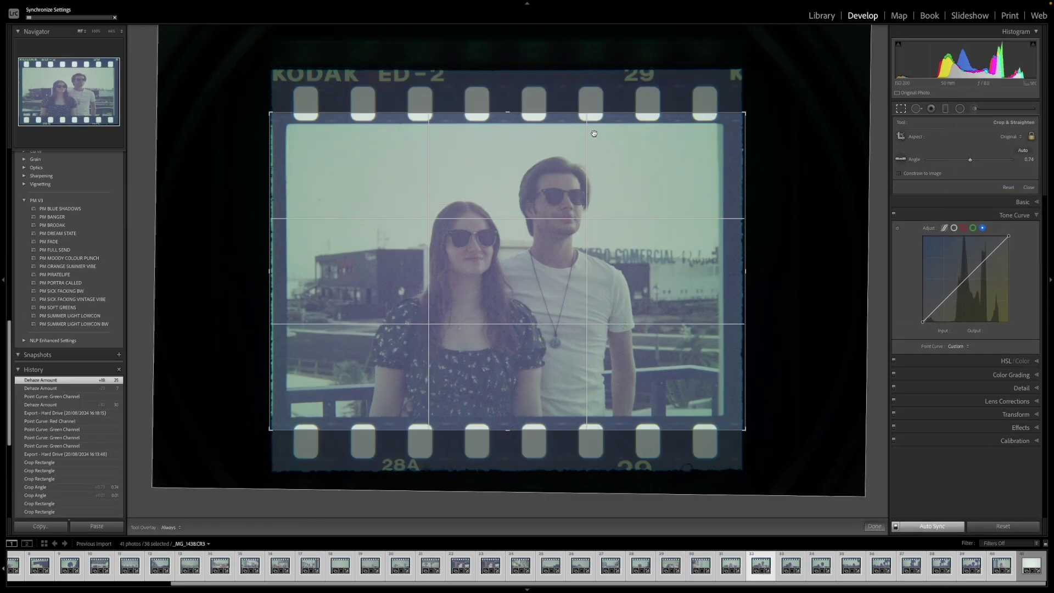
{"action": "left_click", "coordinate": [494, 116]}
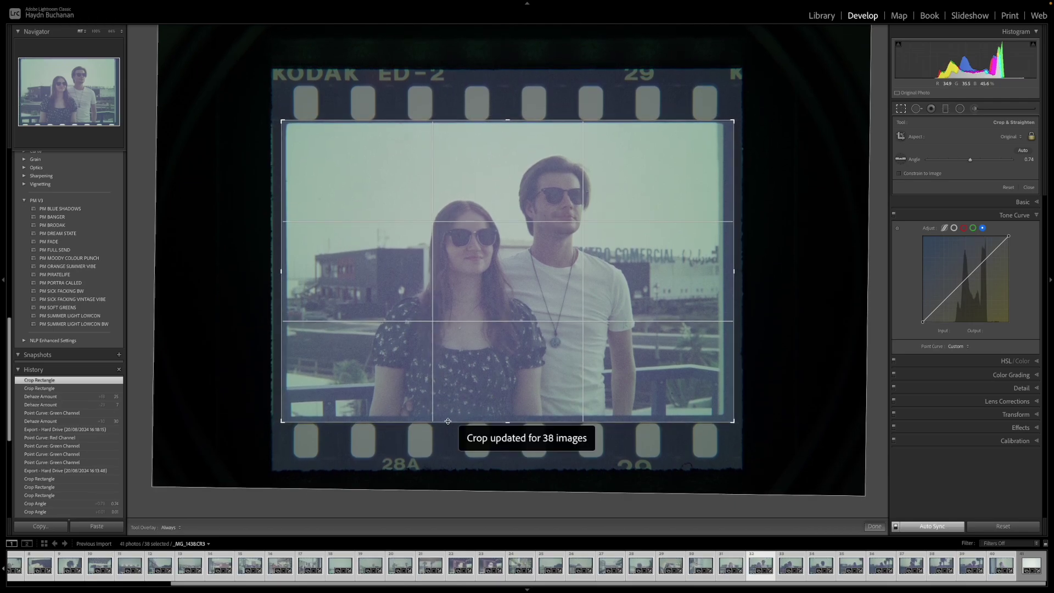
{"action": "left_click_drag", "start_coordinate": [522, 334], "coordinate": [524, 334]}
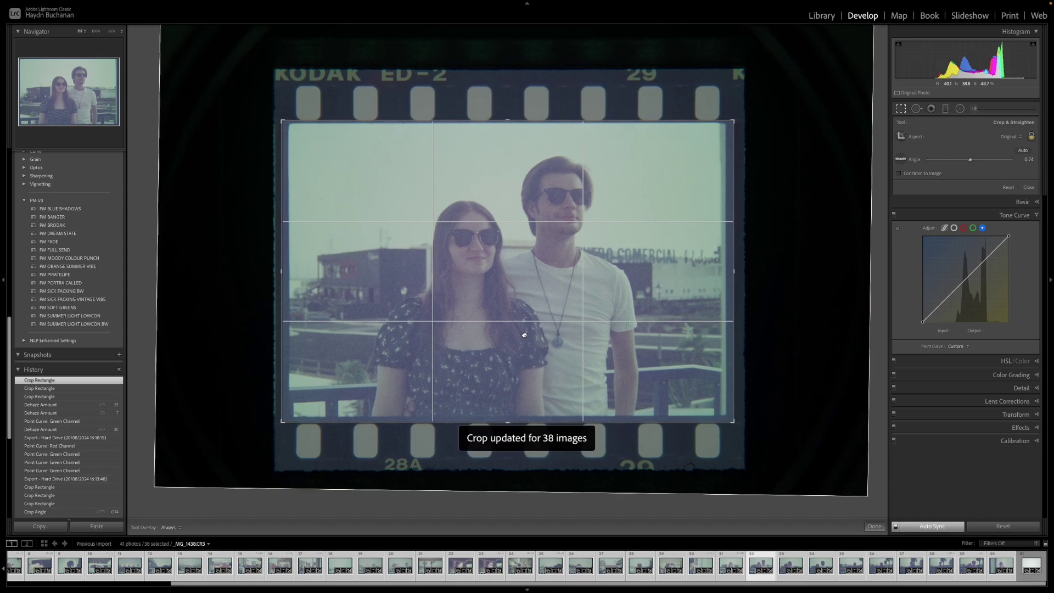
Open scan 3, the parked motorhomes, on its own in Develop and nudge its crop to centre the photo.
{"action": "key", "text": "g"}
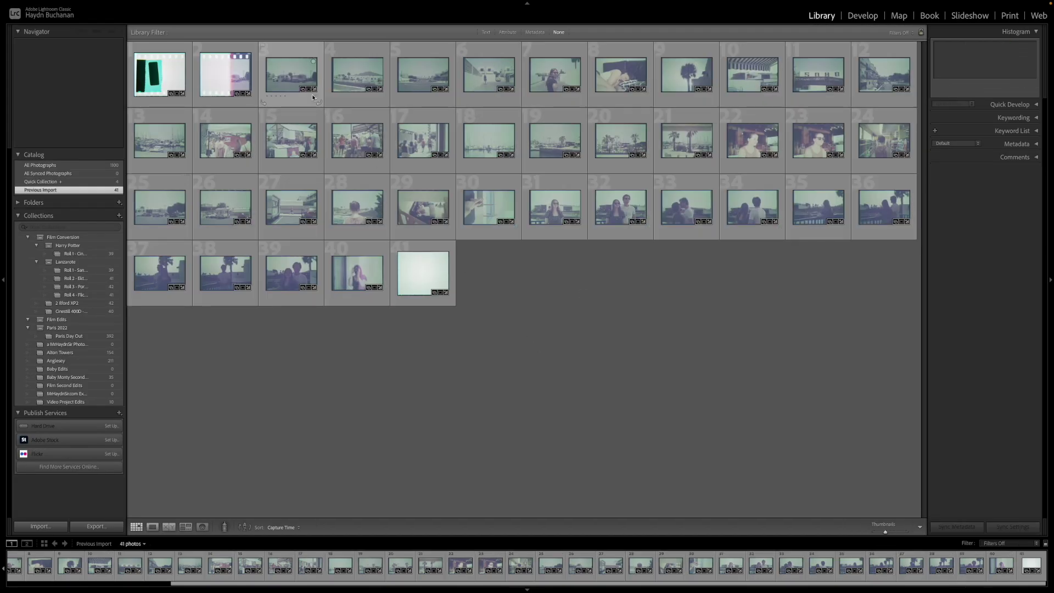
{"action": "left_click", "coordinate": [284, 83]}
{"action": "key", "text": "d"}
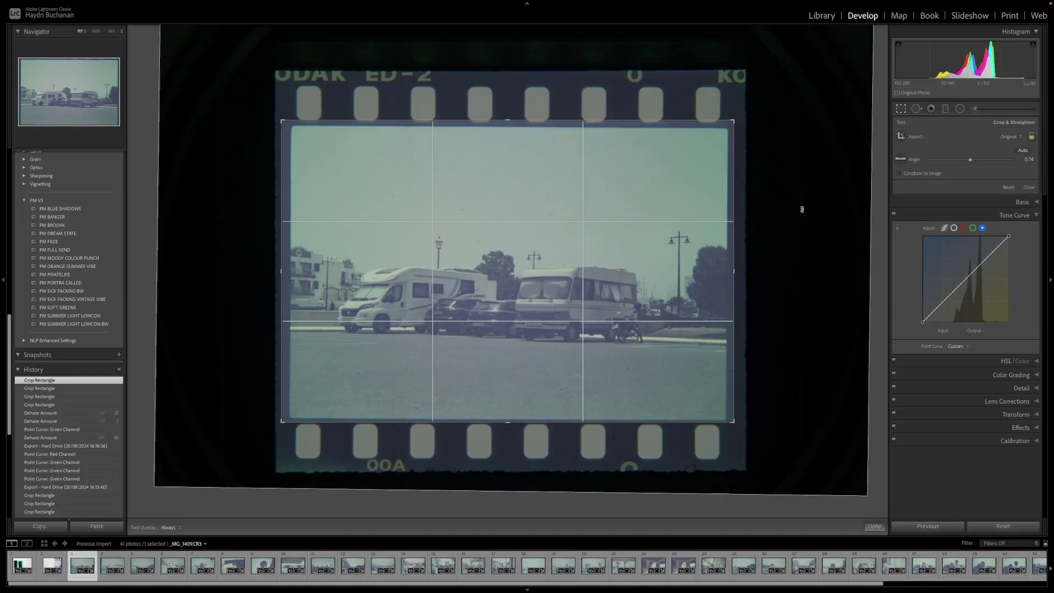
{"action": "left_click_drag", "start_coordinate": [815, 206], "coordinate": [813, 206]}
{"action": "left_click_drag", "start_coordinate": [598, 173], "coordinate": [596, 171]}
Go through the crops from scan 4 onward and shift the crop slightly on scan 16, the market crowd.
{"action": "key", "text": "Right"}
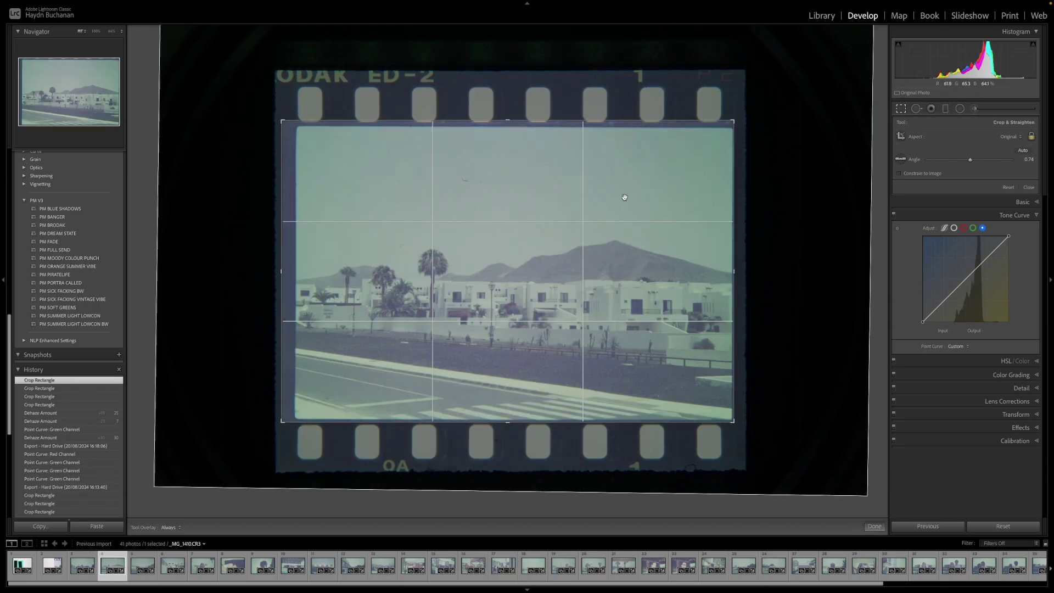
{"action": "key", "text": "Right"}
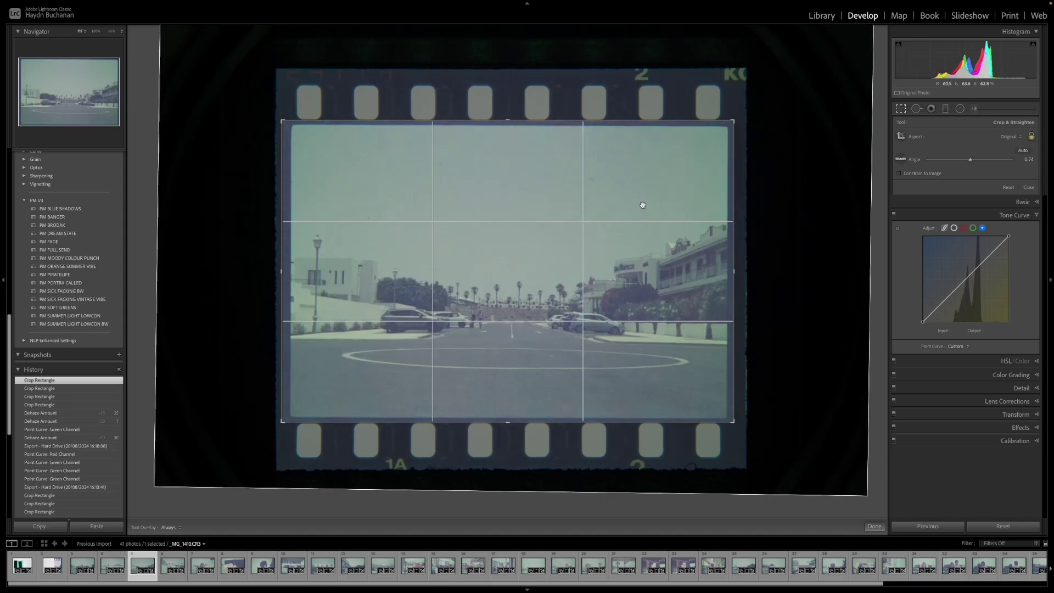
{"action": "key", "text": "Right"}
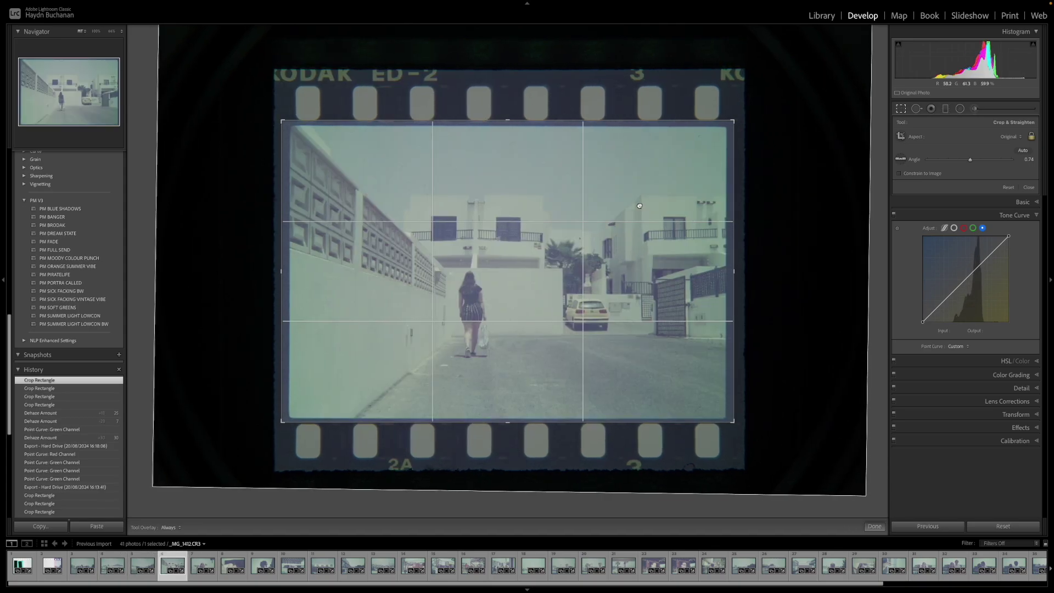
{"action": "key", "text": "Right"}
{"action": "key", "text": "Right"}
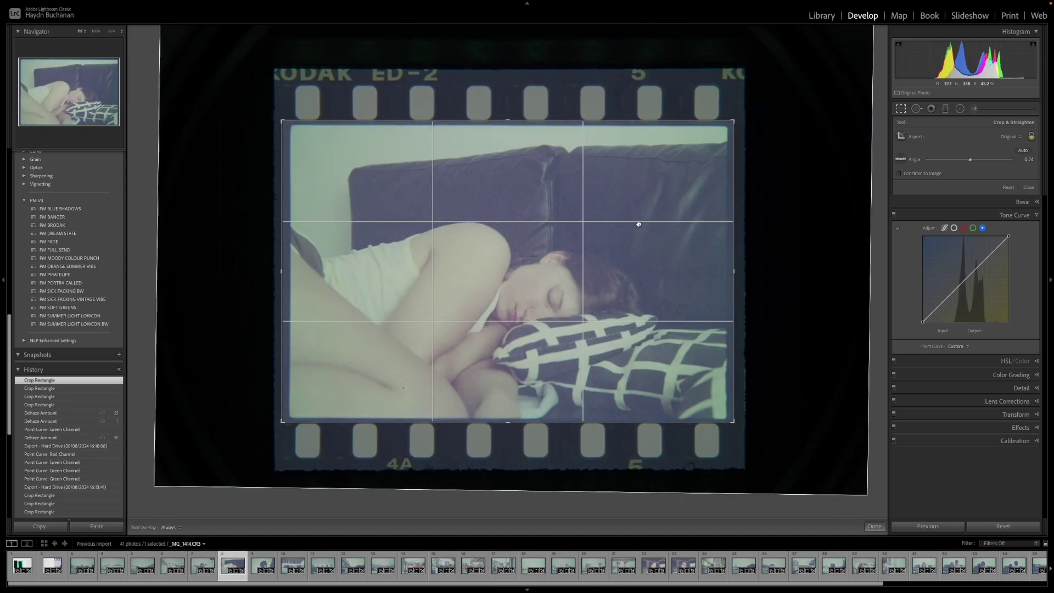
{"action": "key", "text": "Right"}
{"action": "key", "text": "Right"}
{"action": "key", "text": "Right"}
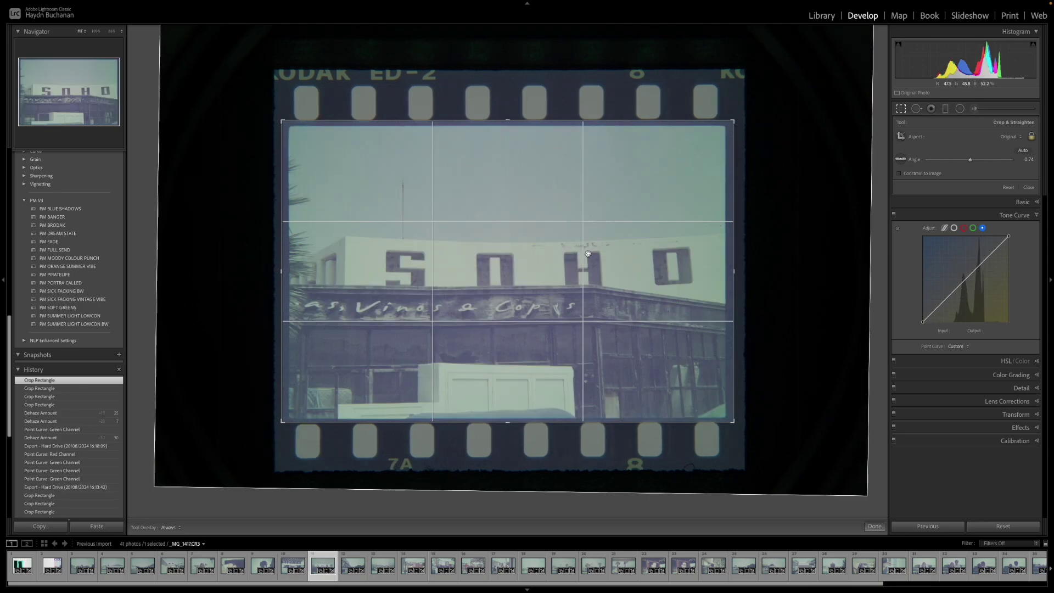
{"action": "key", "text": "Right"}
{"action": "key", "text": "Right"}
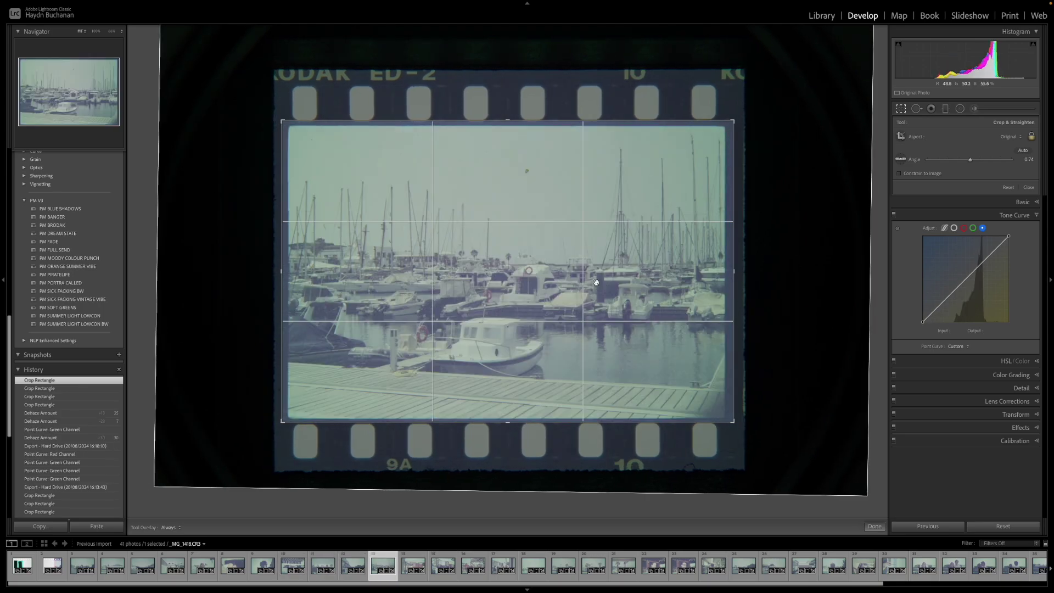
{"action": "key", "text": "Right"}
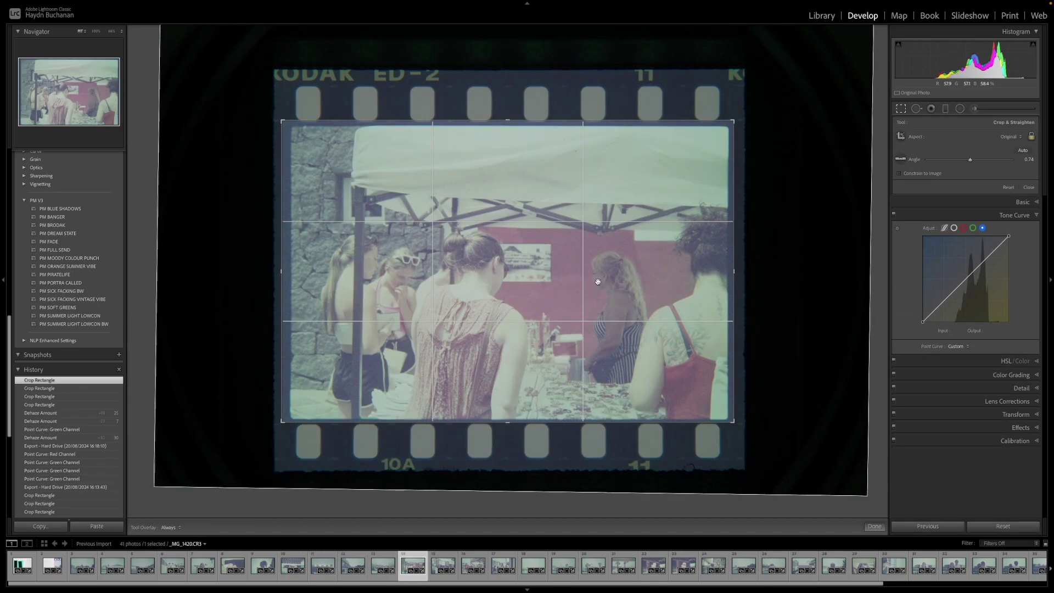
{"action": "key", "text": "Right"}
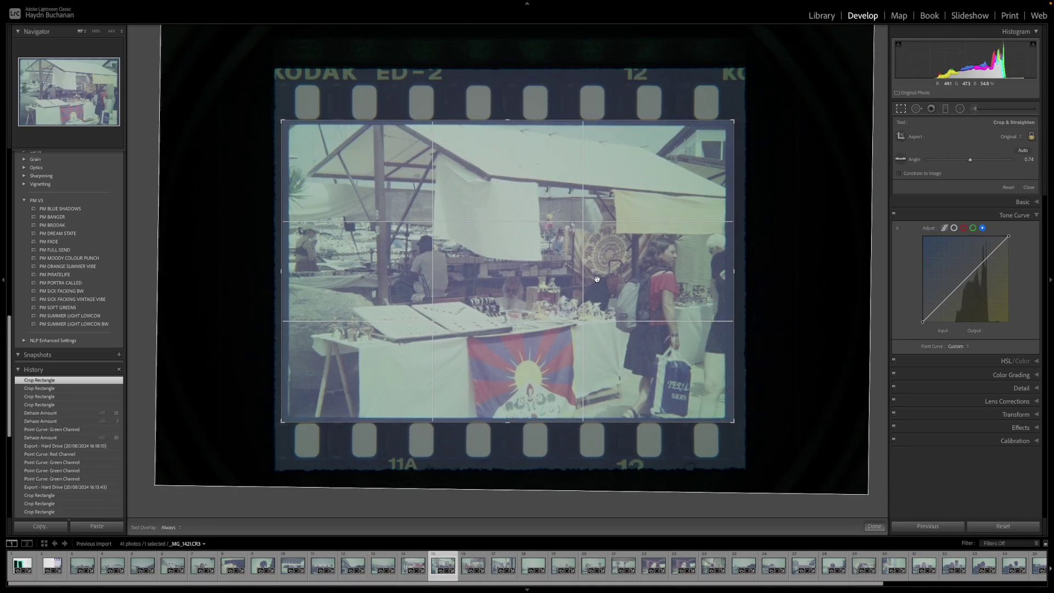
{"action": "key", "text": "Right"}
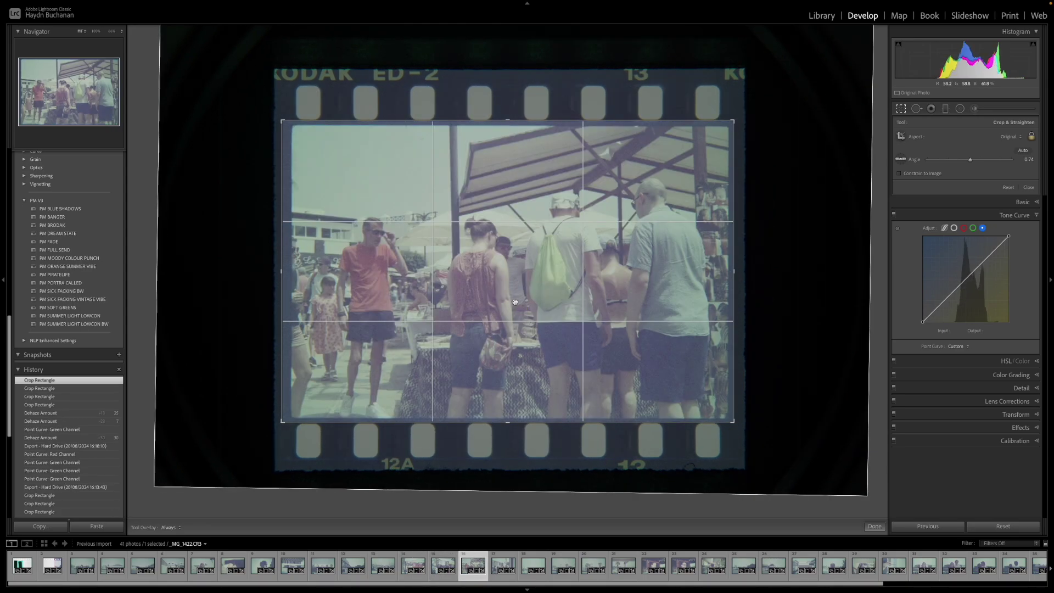
{"action": "left_click_drag", "start_coordinate": [515, 303], "coordinate": [512, 301]}
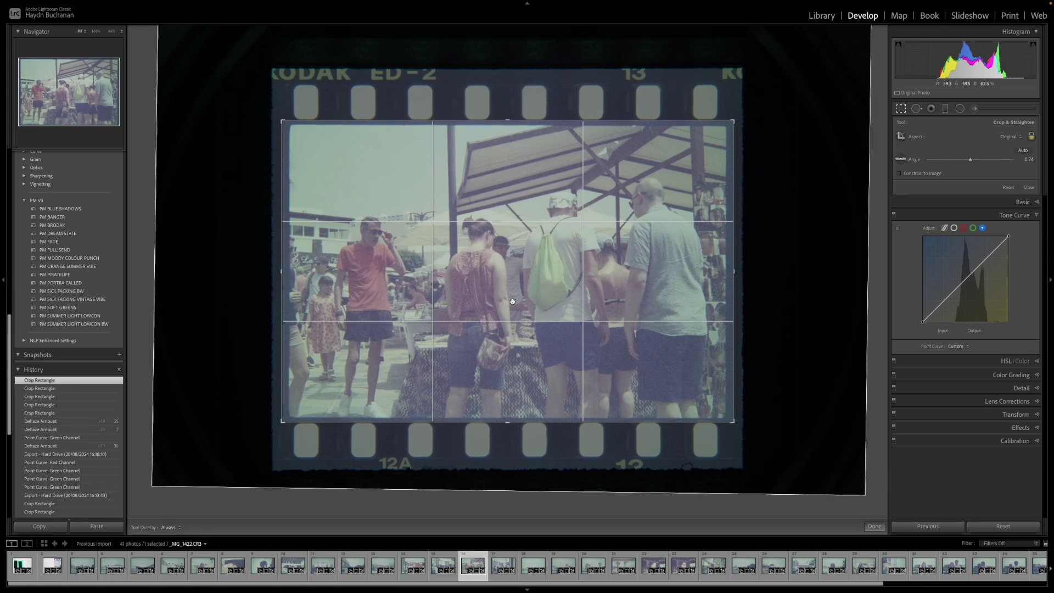
Go through the crops on scans 17 to 28 and shift the crop slightly on scan 28, the woman seen from behind.
{"action": "key", "text": "Right"}
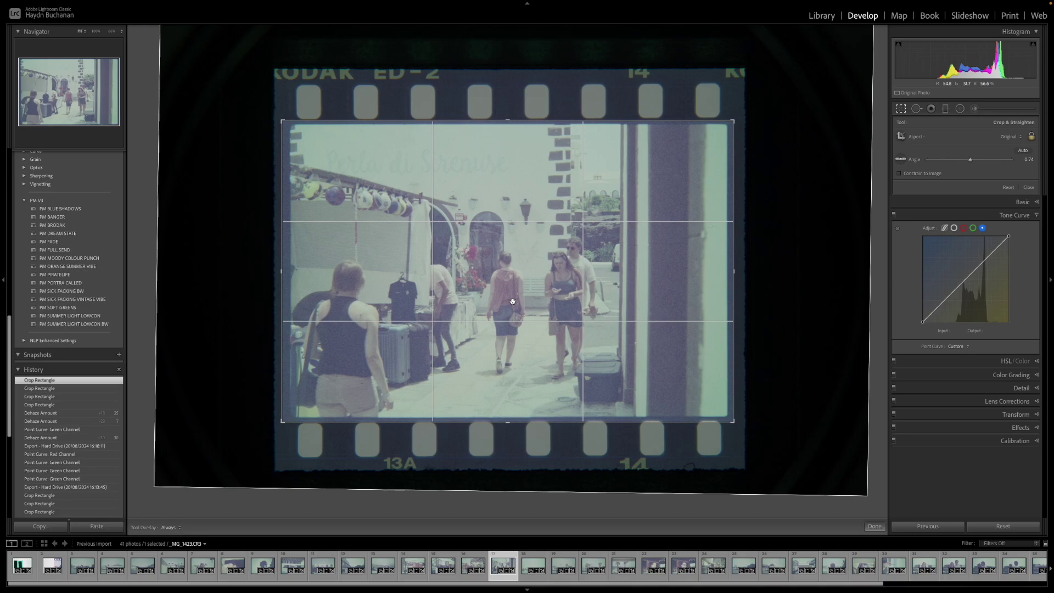
{"action": "key", "text": "Right"}
{"action": "key", "text": "Right"}
{"action": "key", "text": "Right"}
{"action": "key", "text": "Right"}
{"action": "key", "text": "Right"}
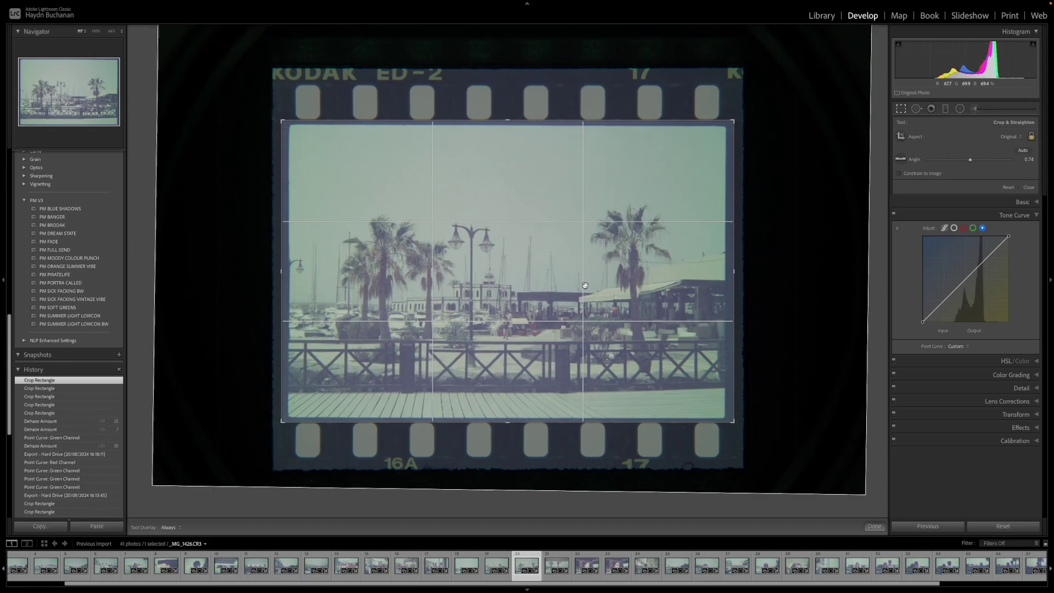
{"action": "key", "text": "Right"}
{"action": "key", "text": "Right"}
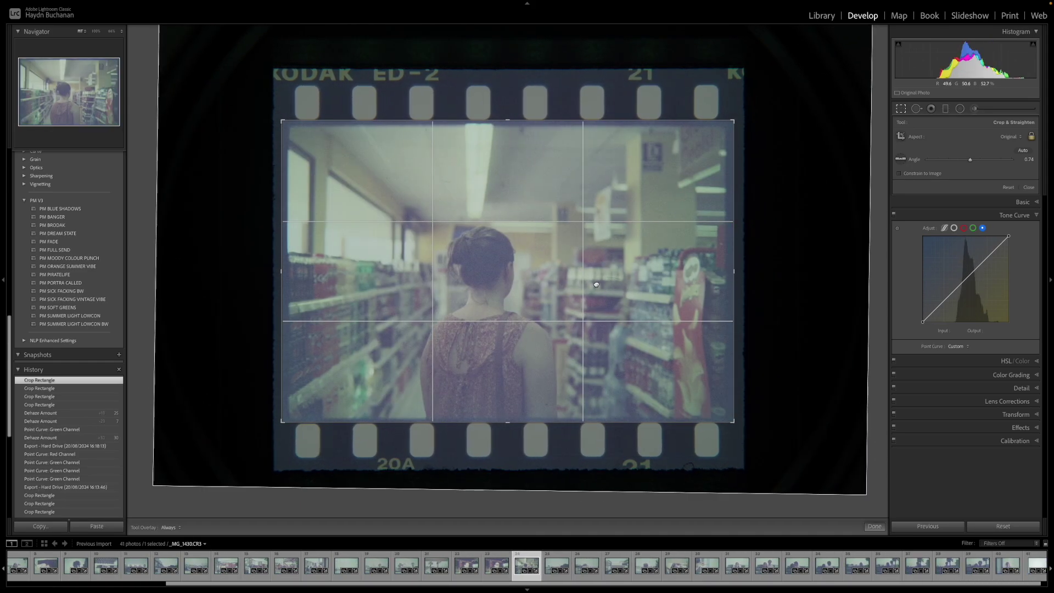
{"action": "key", "text": "Right"}
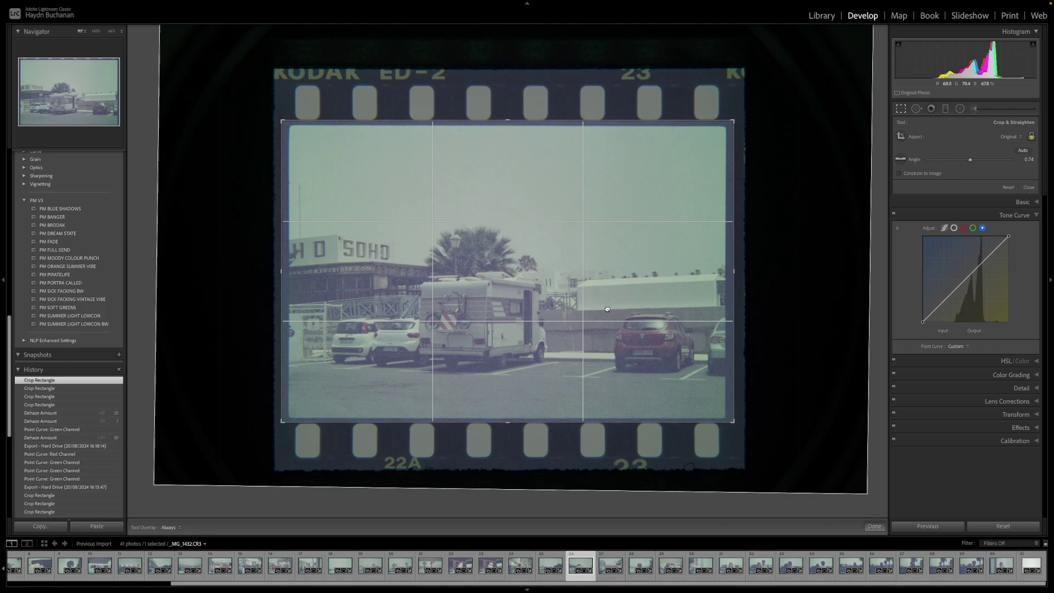
{"action": "key", "text": "Right"}
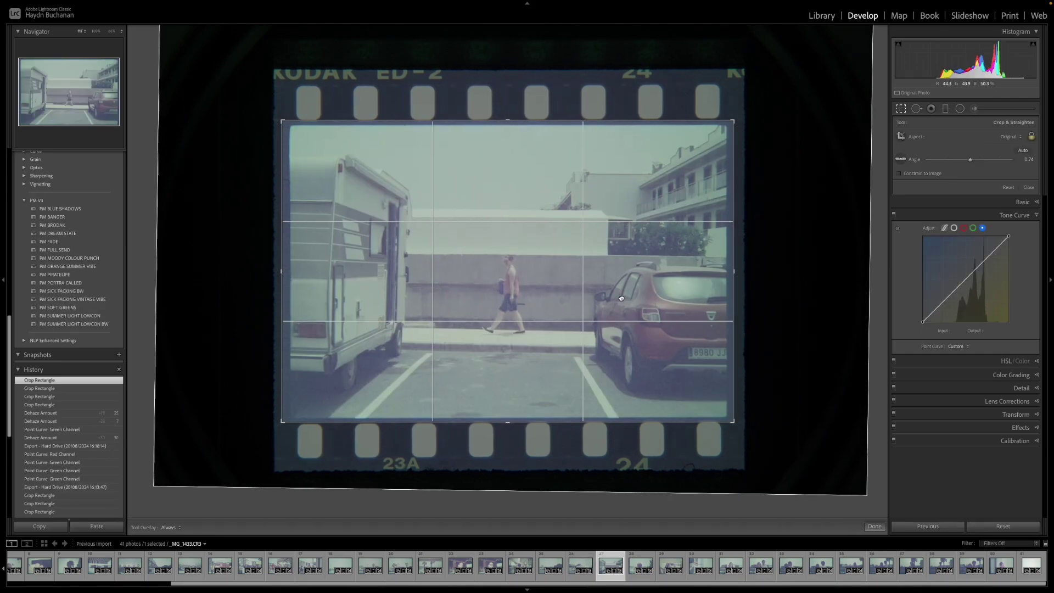
{"action": "key", "text": "Right"}
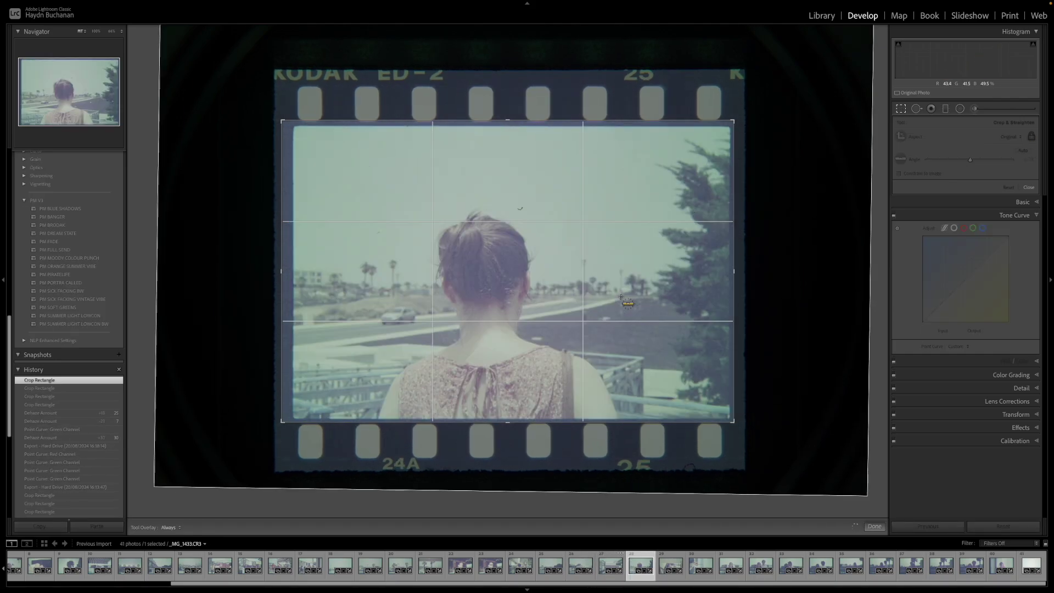
{"action": "left_click_drag", "start_coordinate": [621, 297], "coordinate": [617, 297]}
Nudge the crop on scan 30, the feet by the pool, and rotate the photo 90 degrees counter-clockwise to portrait.
{"action": "key", "text": "Right"}
{"action": "key", "text": "Right"}
{"action": "left_click_drag", "start_coordinate": [615, 294], "coordinate": [612, 294]}
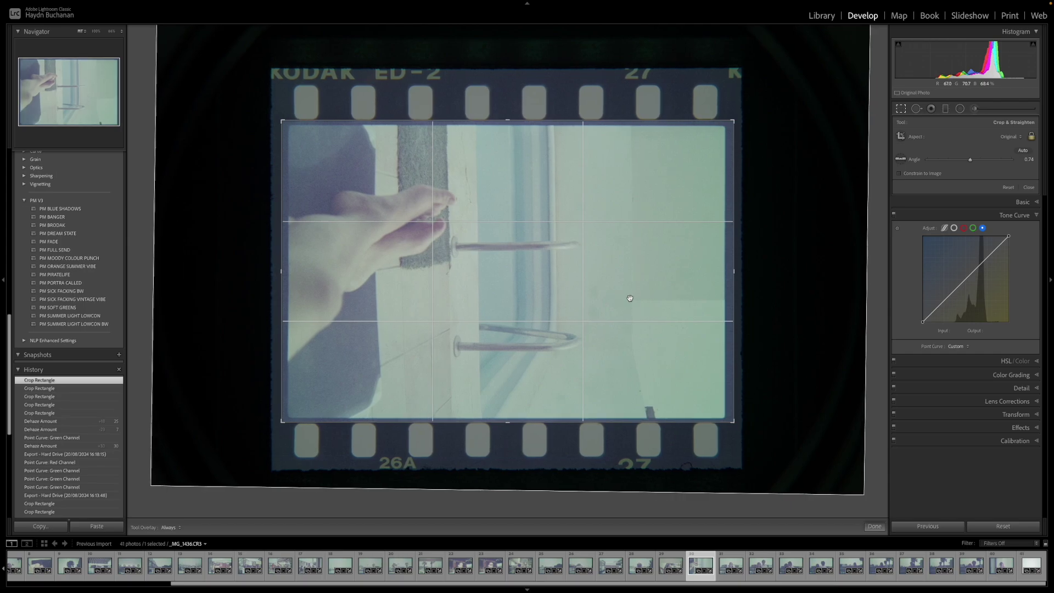
{"action": "key", "text": "ctrl+bracketleft"}
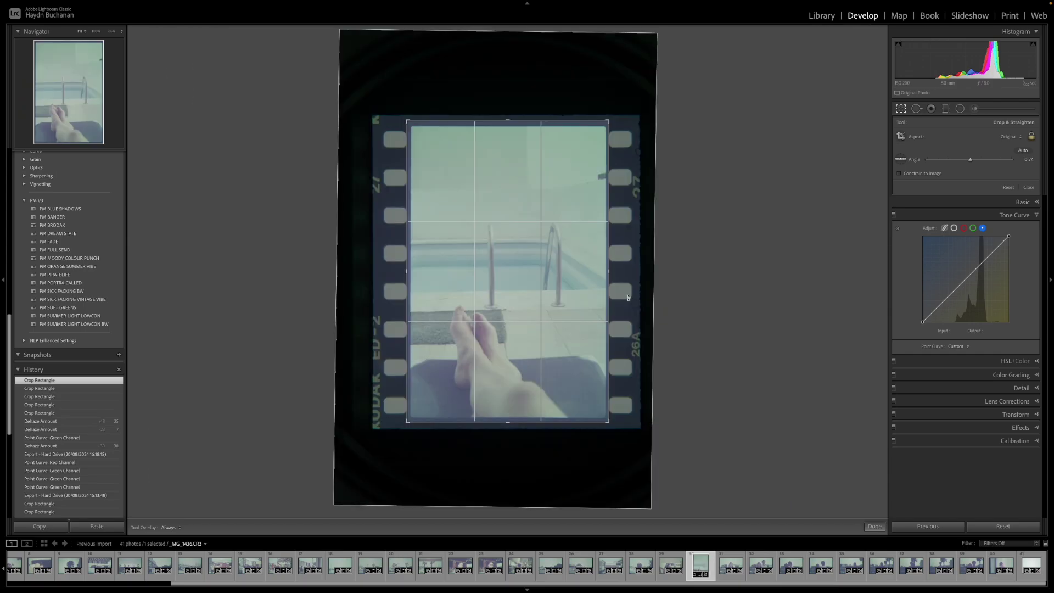
Check the crop alignment on the remaining frames from scan 31 to scan 40.
{"action": "key", "text": "Right"}
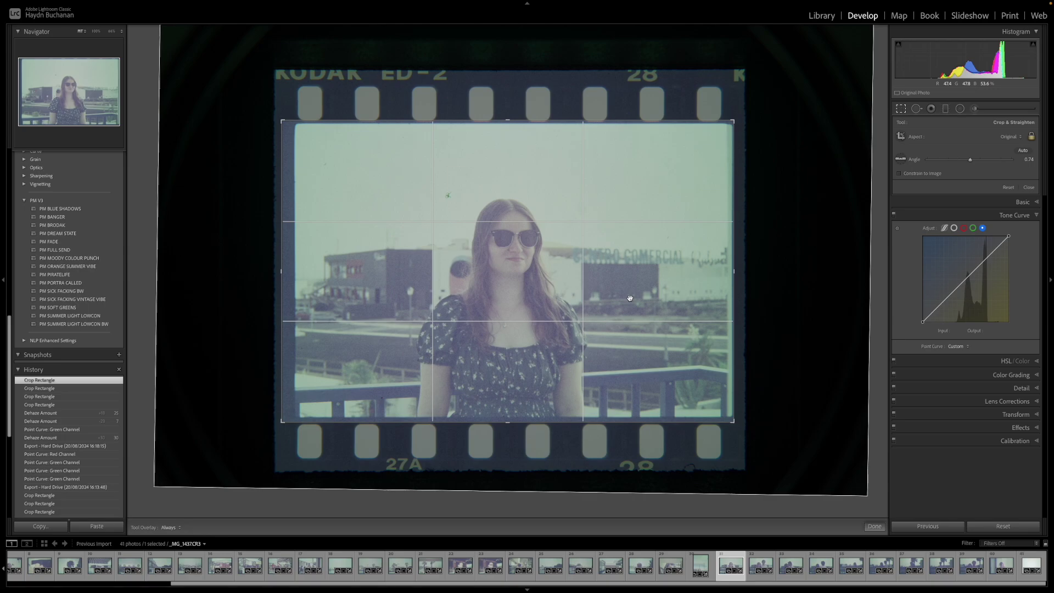
{"action": "key", "text": "Right"}
{"action": "key", "text": "Right"}
{"action": "key", "text": "Right"}
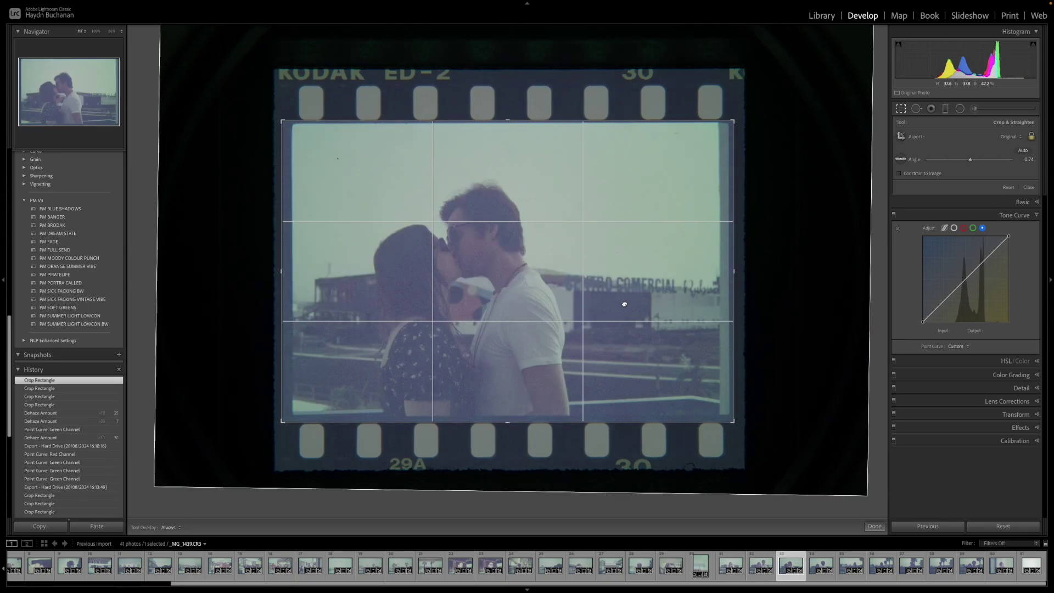
{"action": "key", "text": "Right"}
{"action": "key", "text": "Right"}
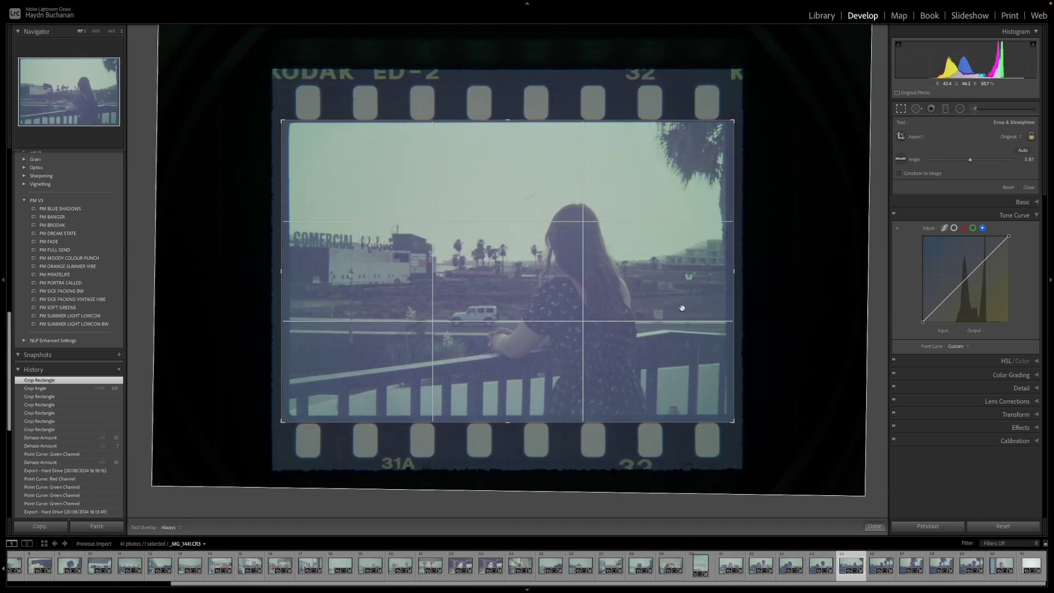
{"action": "key", "text": "Right"}
{"action": "key", "text": "Right"}
{"action": "key", "text": "Right"}
{"action": "key", "text": "Right"}
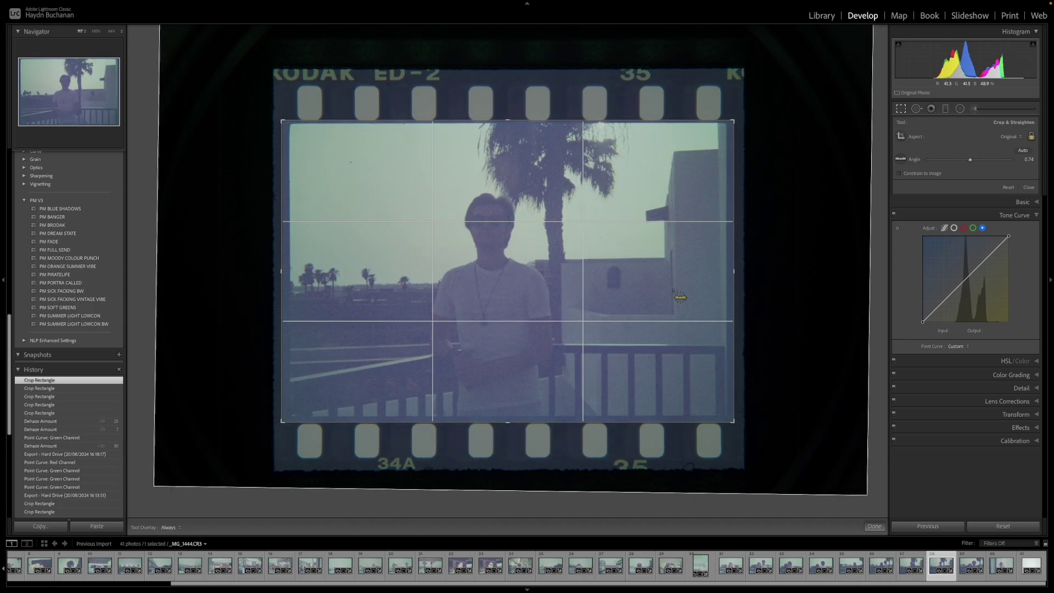
{"action": "key", "text": "Right"}
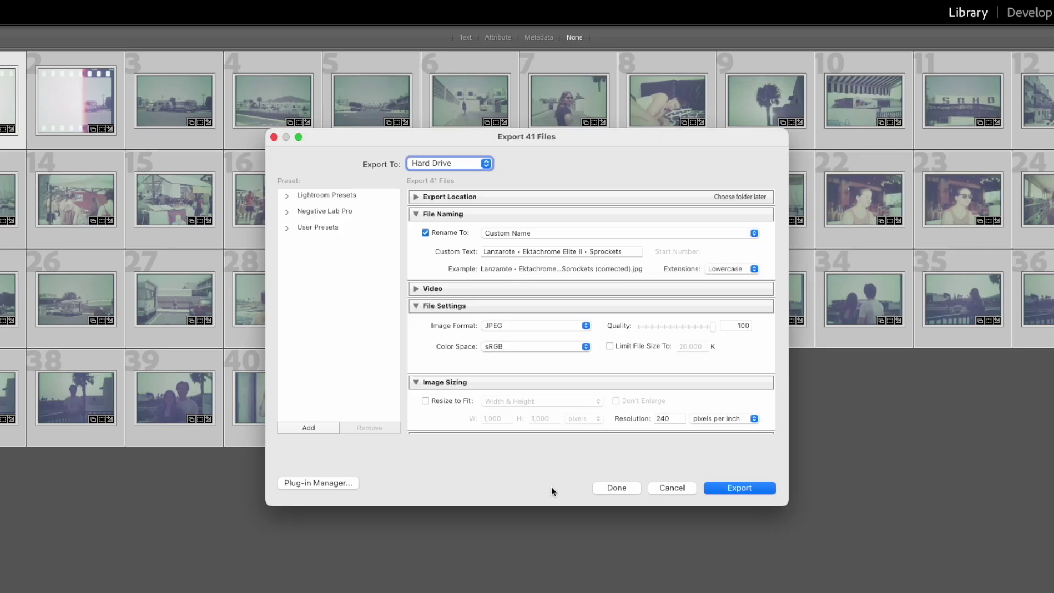
Set the custom file name for exporting all 41 scans to "Lanzarote • Ektachrome Elite II • Cropped" and start the export.
{"action": "key", "text": "Tab"}
{"action": "key", "text": "Right"}
{"action": "type", "text": "("}
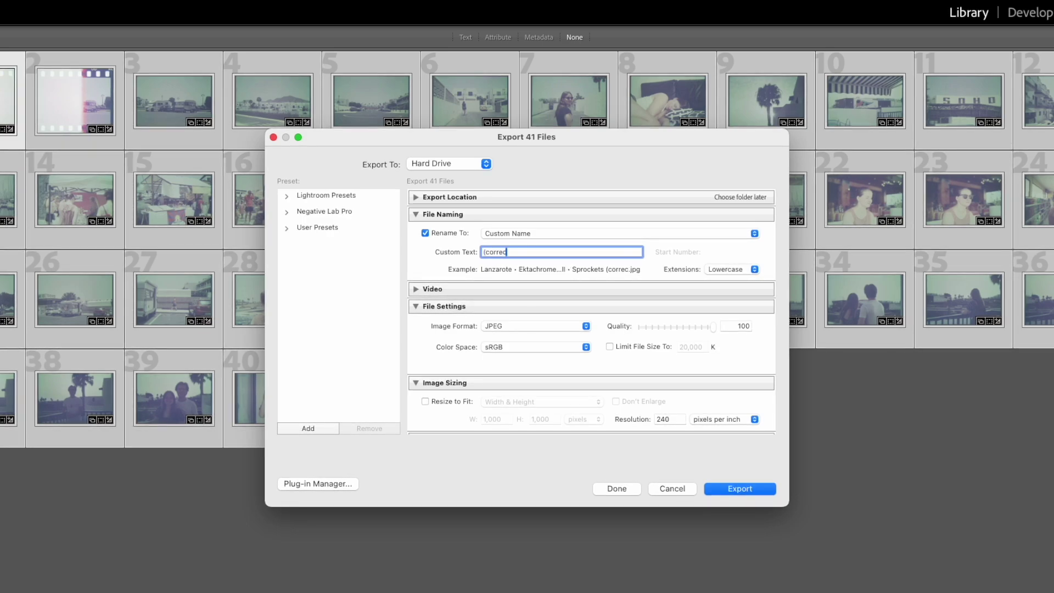
{"action": "key", "text": "BackSpace"}
{"action": "key", "text": "BackSpace"}
{"action": "key", "text": "BackSpace"}
{"action": "key", "text": "BackSpace"}
{"action": "key", "text": "BackSpace"}
{"action": "key", "text": "BackSpace"}
{"action": "key", "text": "BackSpace"}
{"action": "key", "text": "BackSpace"}
{"action": "key", "text": "BackSpace"}
{"action": "key", "text": "BackSpace"}
{"action": "key", "text": "BackSpace"}
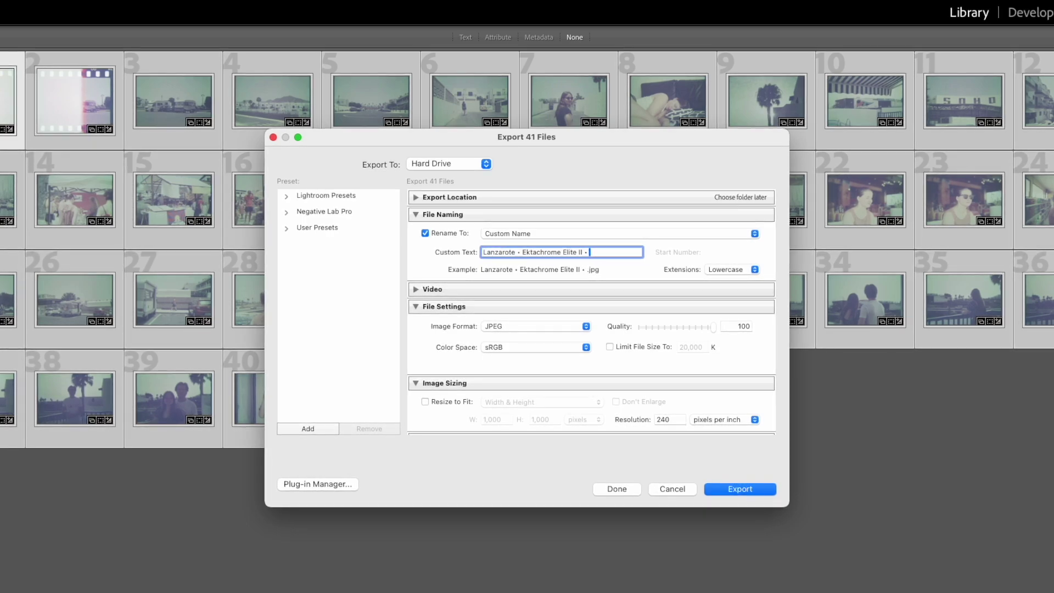
{"action": "type", "text": "Cropped"}
{"action": "key", "text": "Return"}
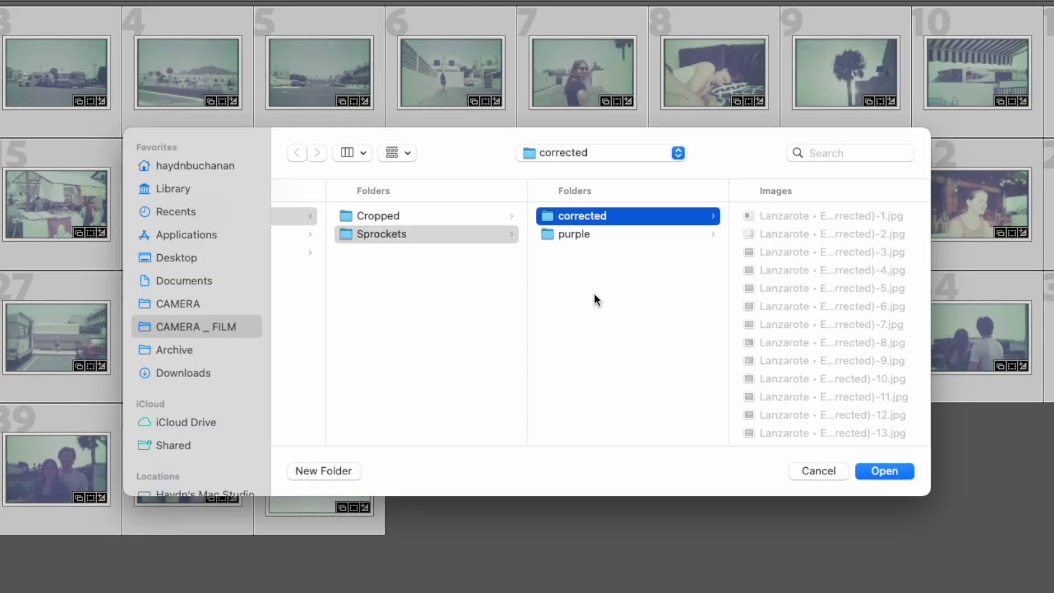
Choose the Cropped folder as the destination for the exported scans.
{"action": "key", "text": "Left"}
{"action": "key", "text": "Up"}
{"action": "key", "text": "Return"}
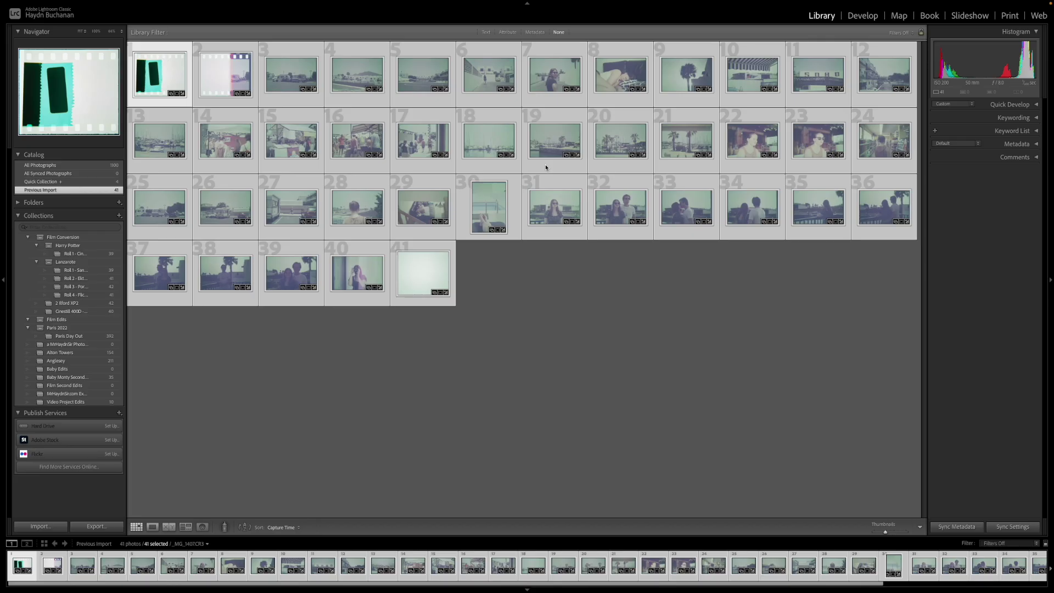
Switch to Finder, close the preview of the sprocket scan and go into the Cropped folder's images.
{"action": "key", "text": "super+Tab"}
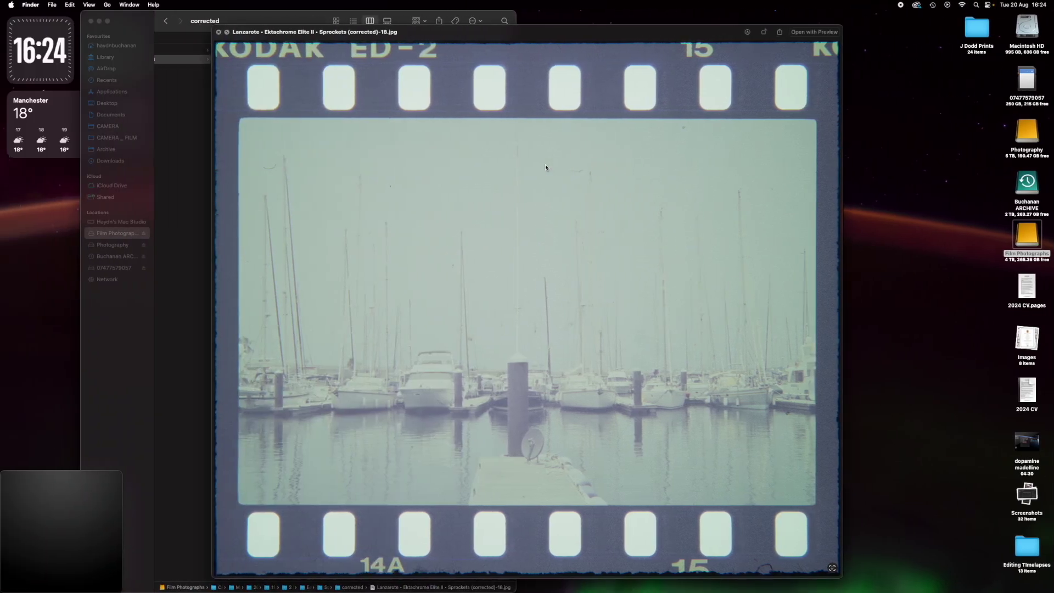
{"action": "key", "text": "space"}
{"action": "key", "text": "Left"}
{"action": "key", "text": "Up"}
{"action": "key", "text": "Right"}
Rename the unnumbered export in the Cropped folder to "Lanzarote • Ektachrome Elite II • Cropped-1.jpg".
{"action": "key", "text": "Down"}
{"action": "key", "text": "Down"}
{"action": "key", "text": "Down"}
{"action": "key", "text": "Down"}
{"action": "key", "text": "Down"}
{"action": "key", "text": "Down"}
{"action": "key", "text": "Down"}
{"action": "key", "text": "Down"}
{"action": "key", "text": "Down"}
{"action": "key", "text": "Down"}
{"action": "key", "text": "Down"}
{"action": "key", "text": "Down"}
{"action": "key", "text": "Down"}
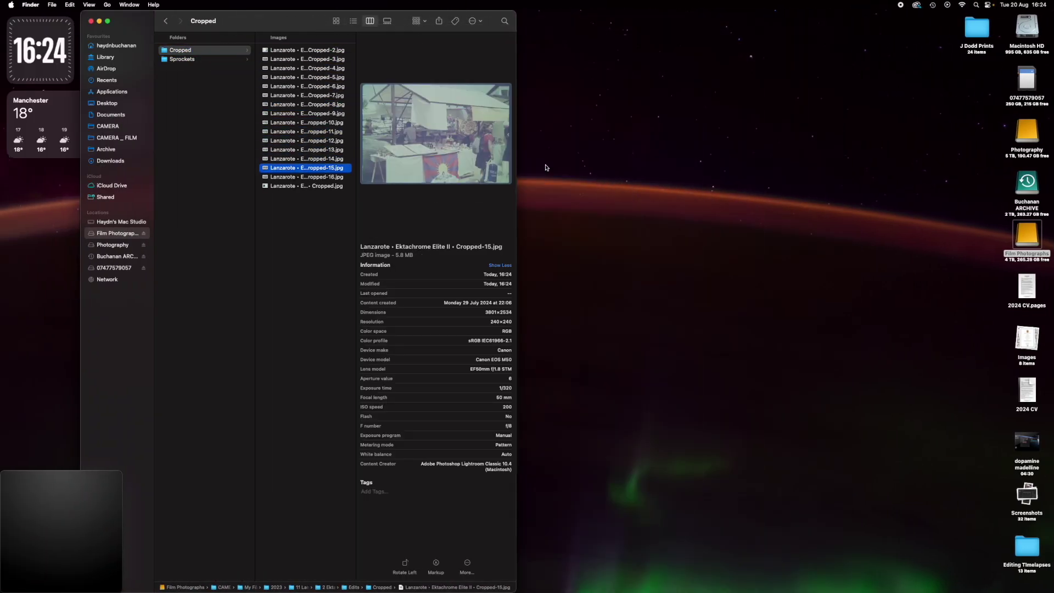
{"action": "key", "text": "Down"}
{"action": "key", "text": "Down"}
{"action": "key", "text": "Down"}
{"action": "key", "text": "Down"}
{"action": "key", "text": "Down"}
{"action": "key", "text": "Down"}
{"action": "key", "text": "Return"}
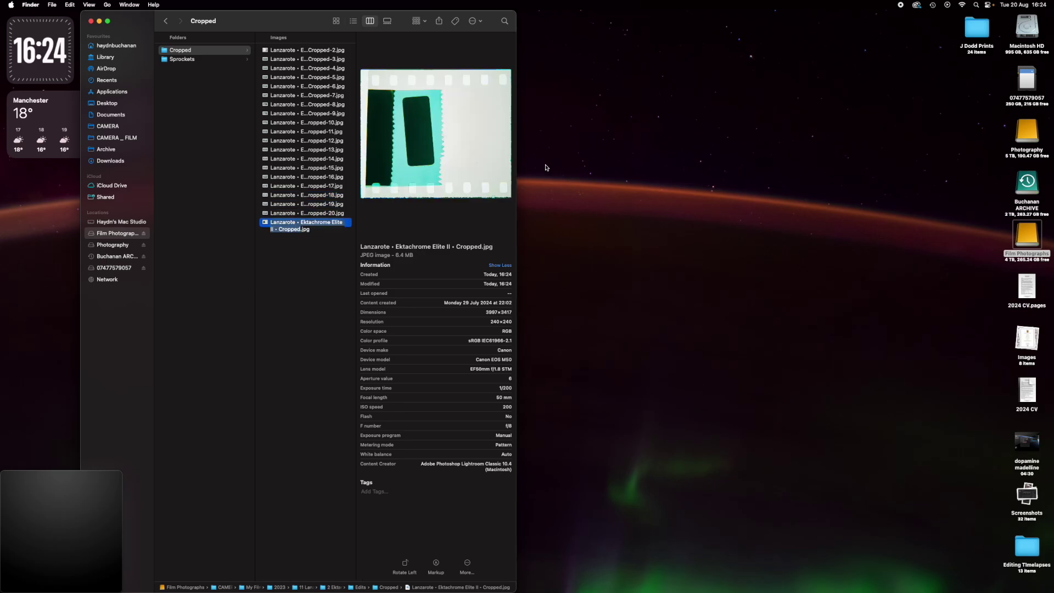
{"action": "type", "text": "-1"}
{"action": "key", "text": "Return"}
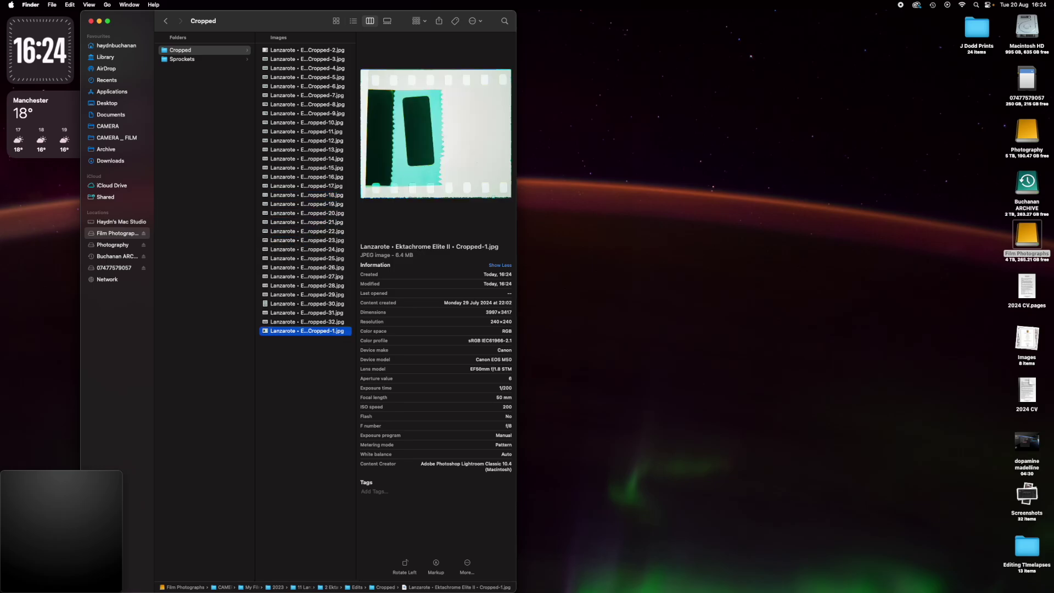
Preview the cropped exports one by one at large size, up to Cropped-12, checking their colour and borders.
{"action": "key", "text": "space"}
{"action": "key", "text": "space"}
{"action": "key", "text": "Down"}
{"action": "key", "text": "Down"}
{"action": "key", "text": "Down"}
{"action": "key", "text": "Up"}
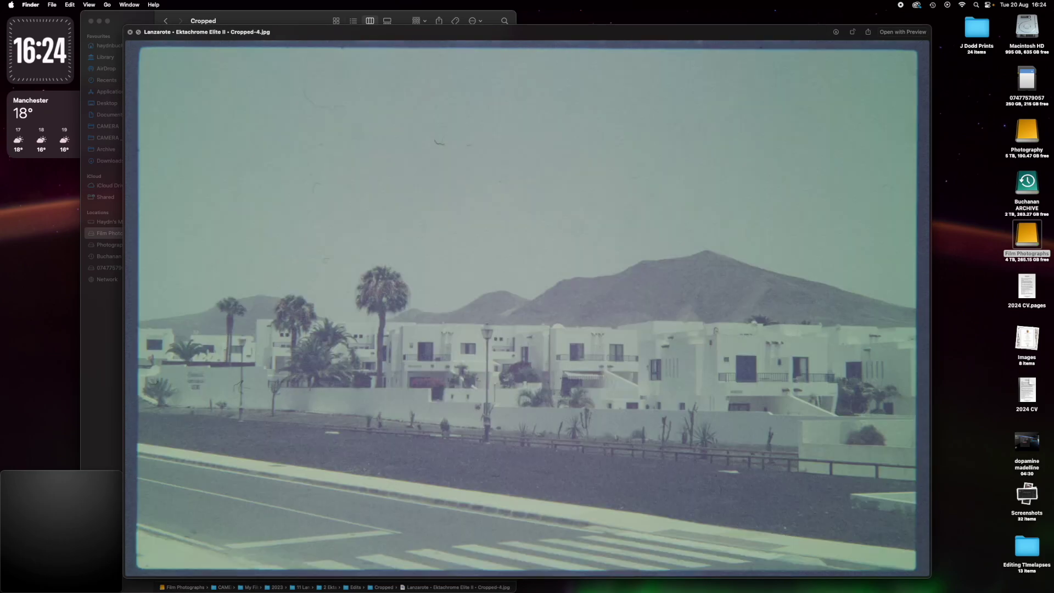
{"action": "key", "text": "Down"}
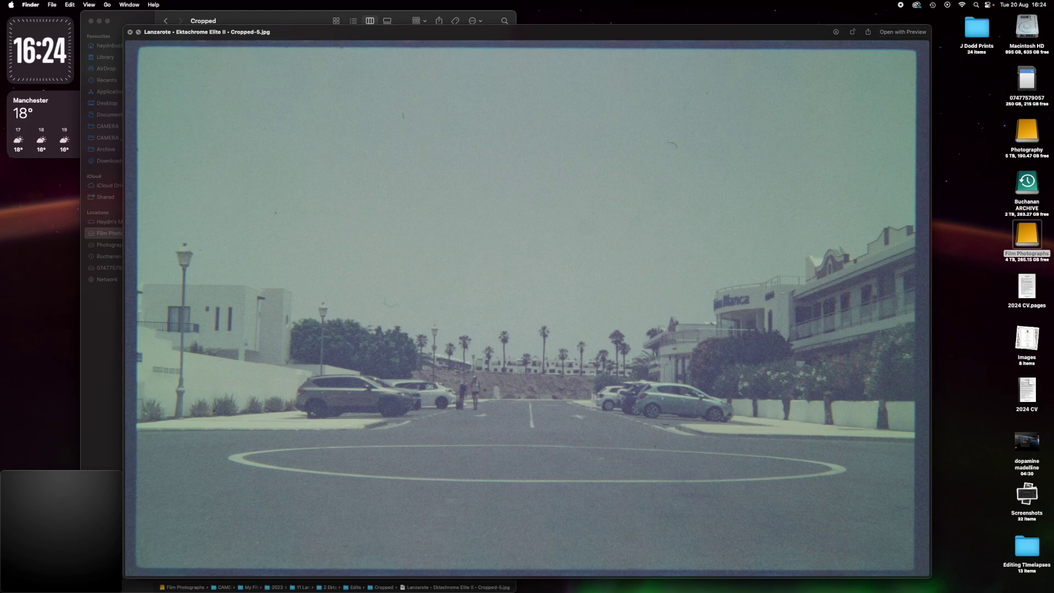
{"action": "key", "text": "Down"}
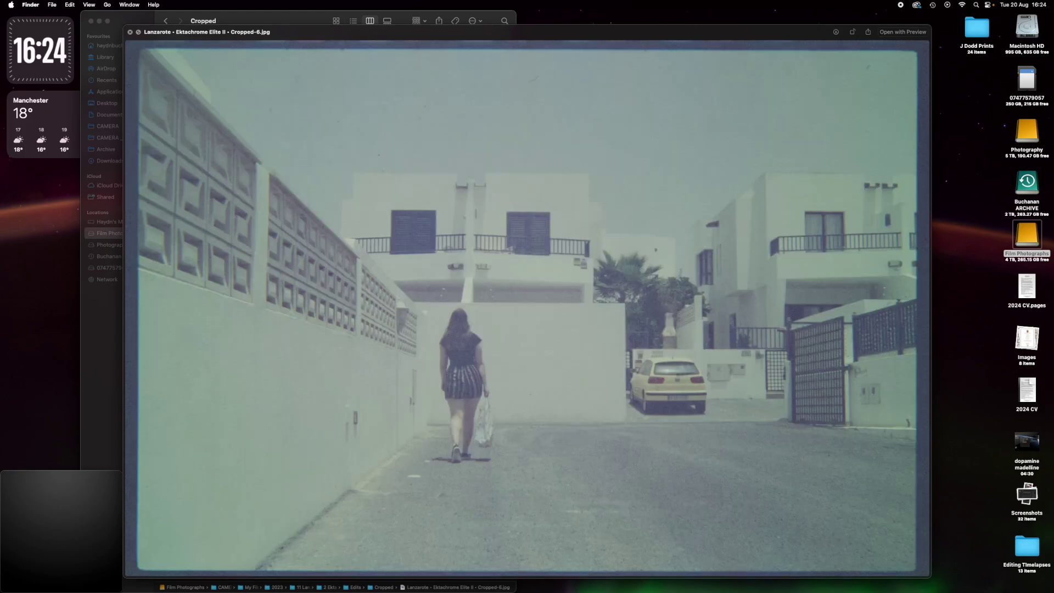
{"action": "key", "text": "Down"}
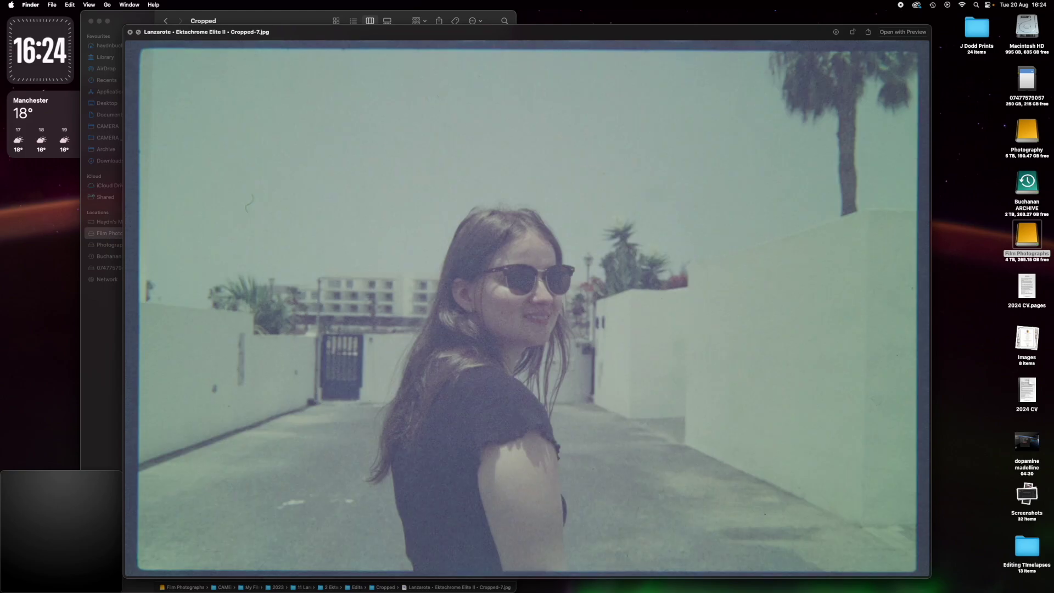
{"action": "key", "text": "Down"}
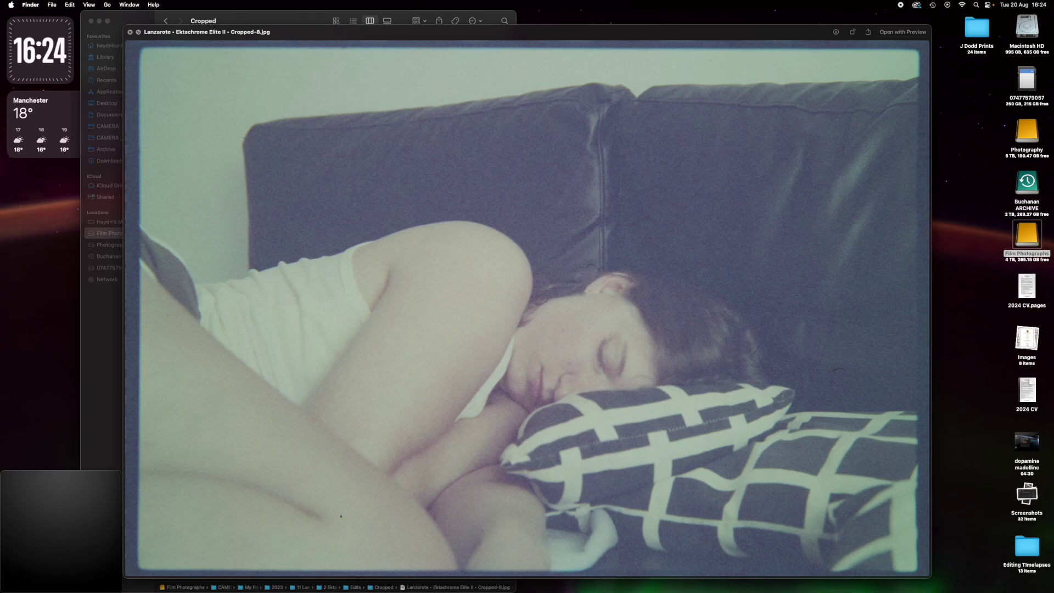
{"action": "key", "text": "Down"}
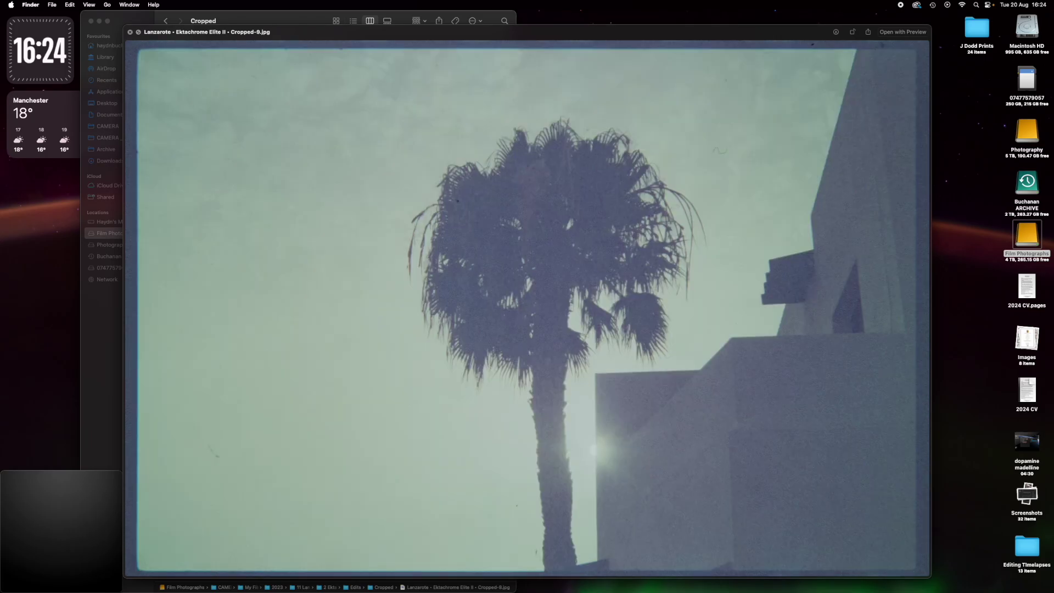
{"action": "key", "text": "Down"}
{"action": "key", "text": "Down"}
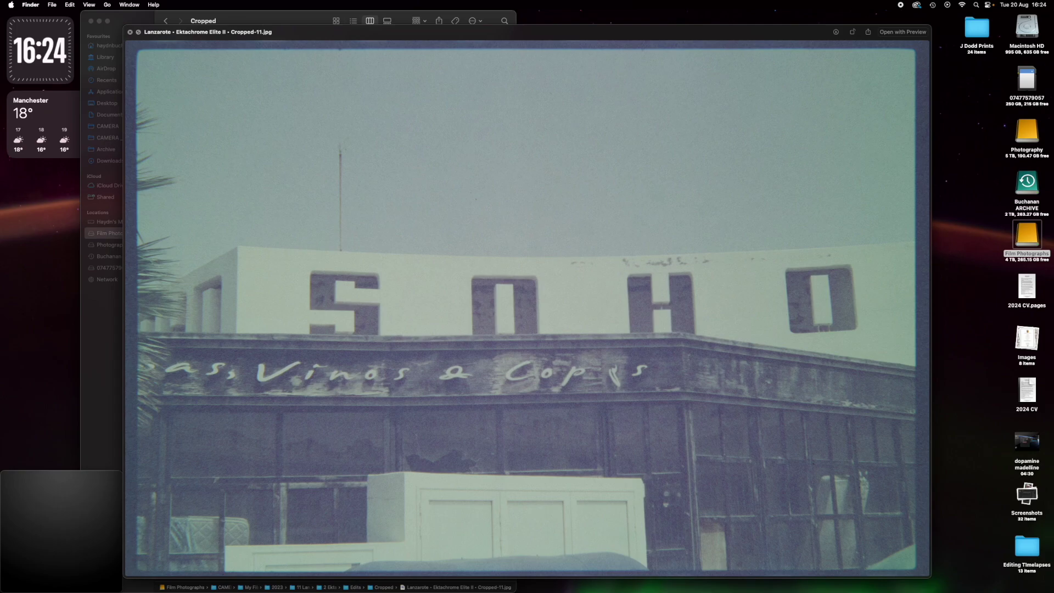
{"action": "key", "text": "Down"}
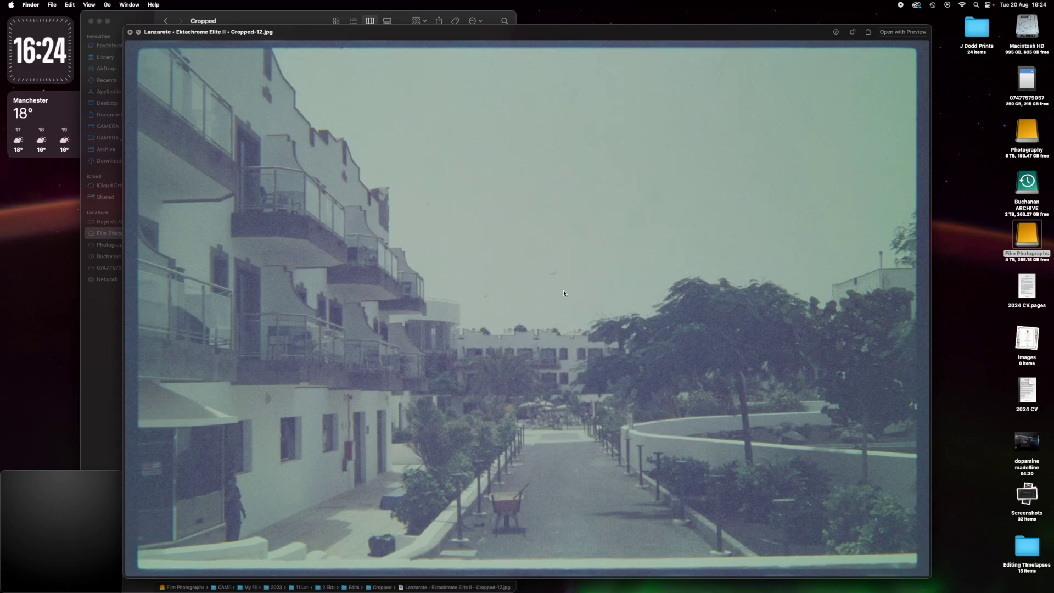
Inspect the sky in Cropped-12 and Cropped-13 up close for dust marks, and continue viewing up to Cropped-16.
{"action": "scroll", "coordinate": [552, 276], "scroll_direction": "up", "scroll_amount": 10}
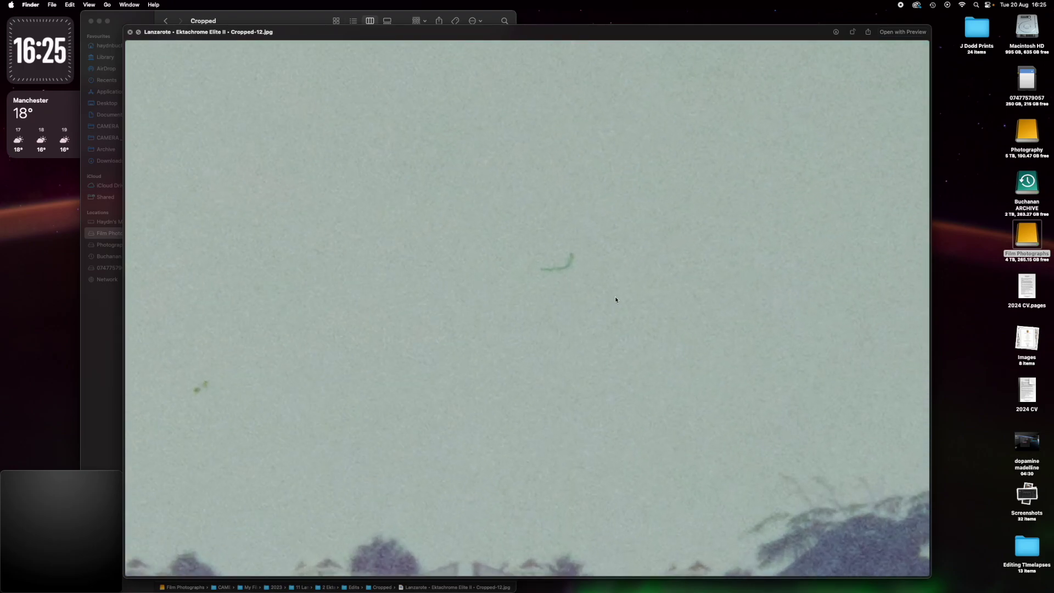
{"action": "scroll", "coordinate": [615, 299], "scroll_direction": "down", "scroll_amount": 10}
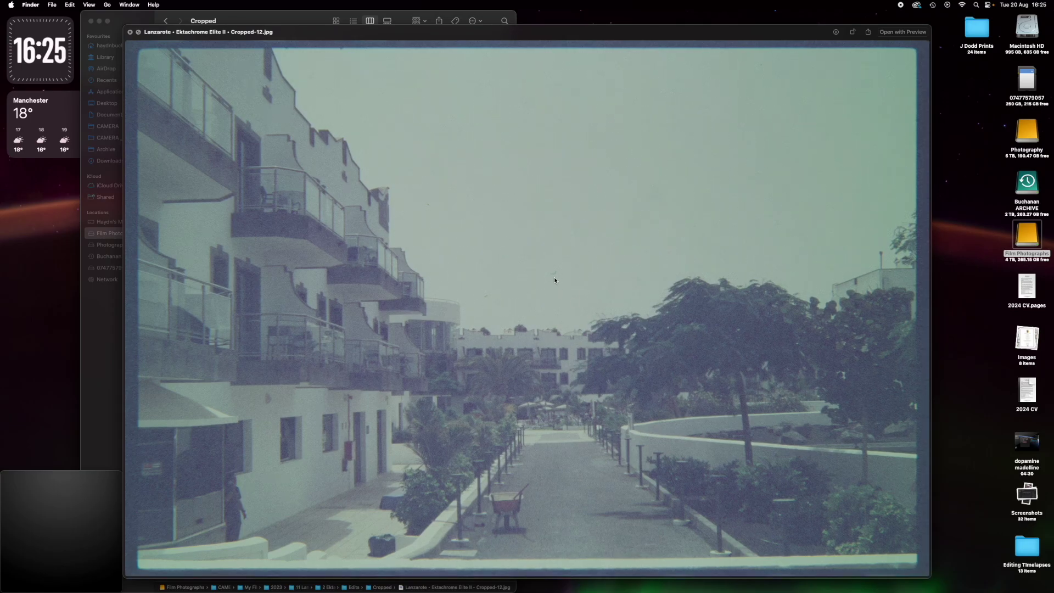
{"action": "scroll", "coordinate": [555, 279], "scroll_direction": "up", "scroll_amount": 5}
{"action": "scroll", "coordinate": [555, 279], "scroll_direction": "down", "scroll_amount": 5}
{"action": "key", "text": "Down"}
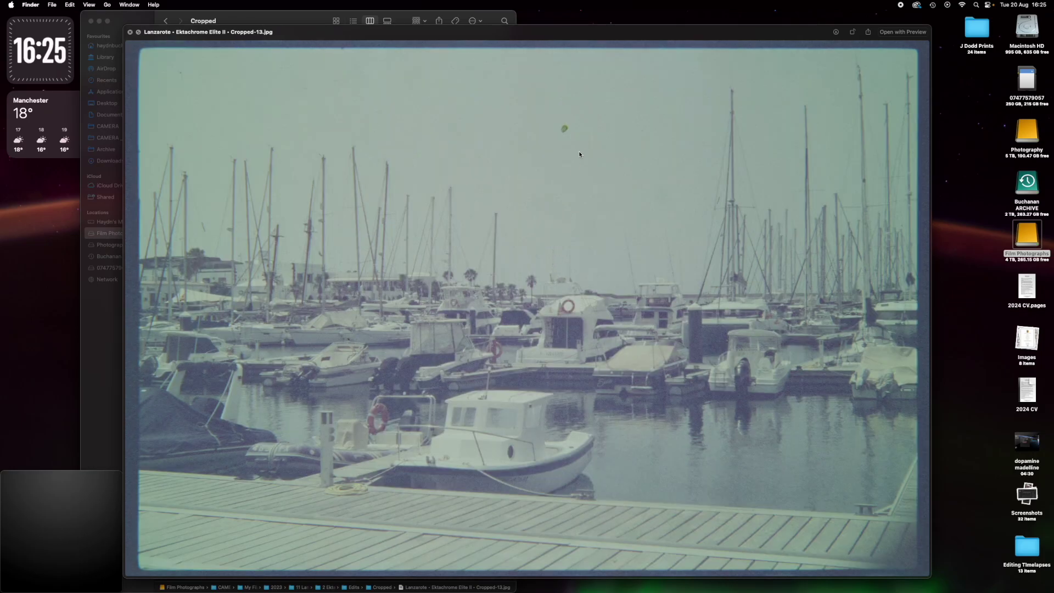
{"action": "scroll", "coordinate": [571, 132], "scroll_direction": "up", "scroll_amount": 5}
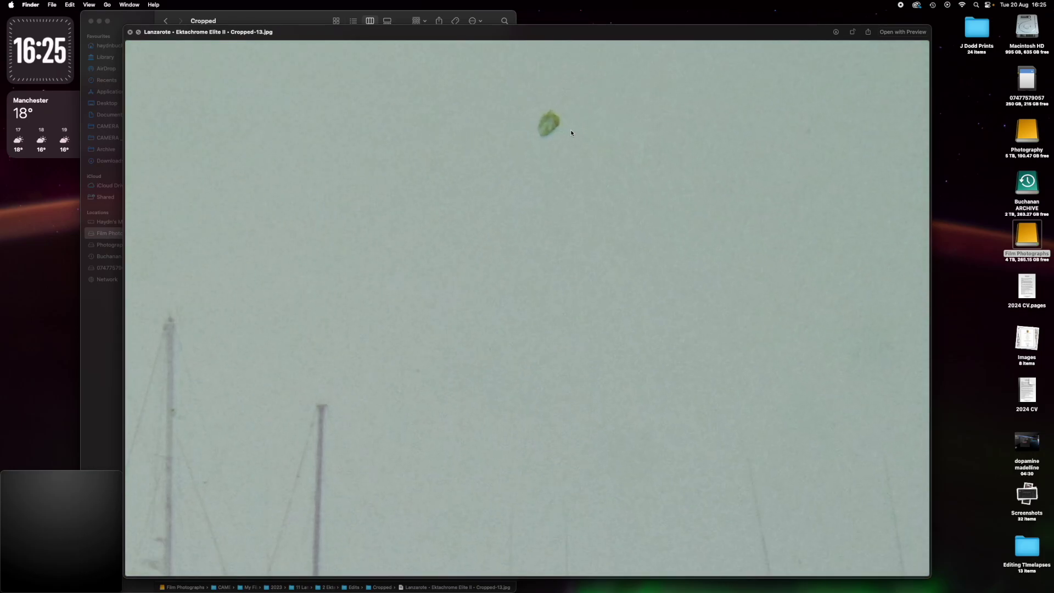
{"action": "scroll", "coordinate": [570, 132], "scroll_direction": "down", "scroll_amount": 5}
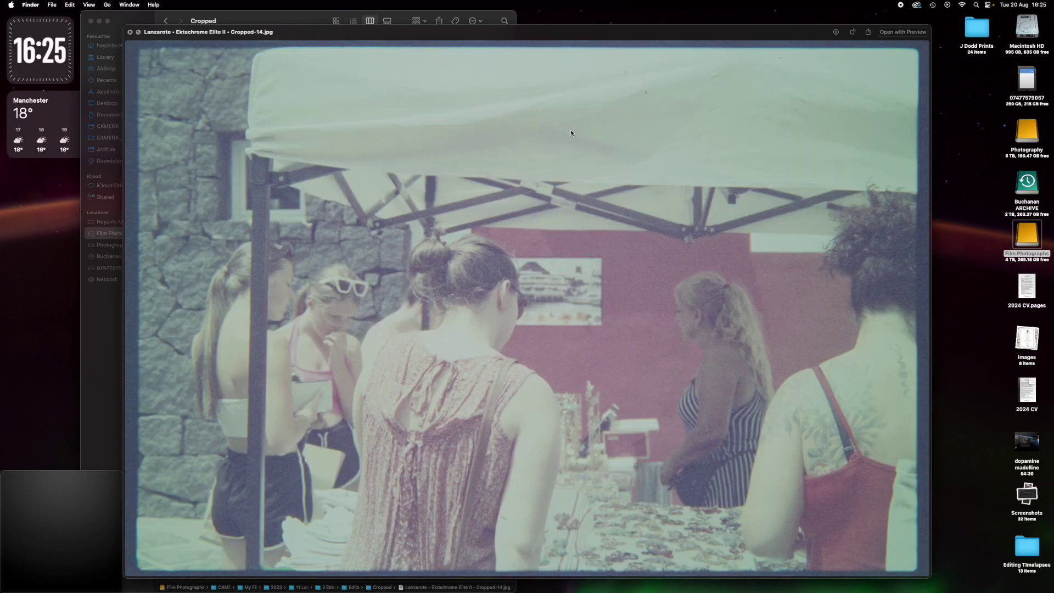
{"action": "key", "text": "Down"}
{"action": "key", "text": "Down"}
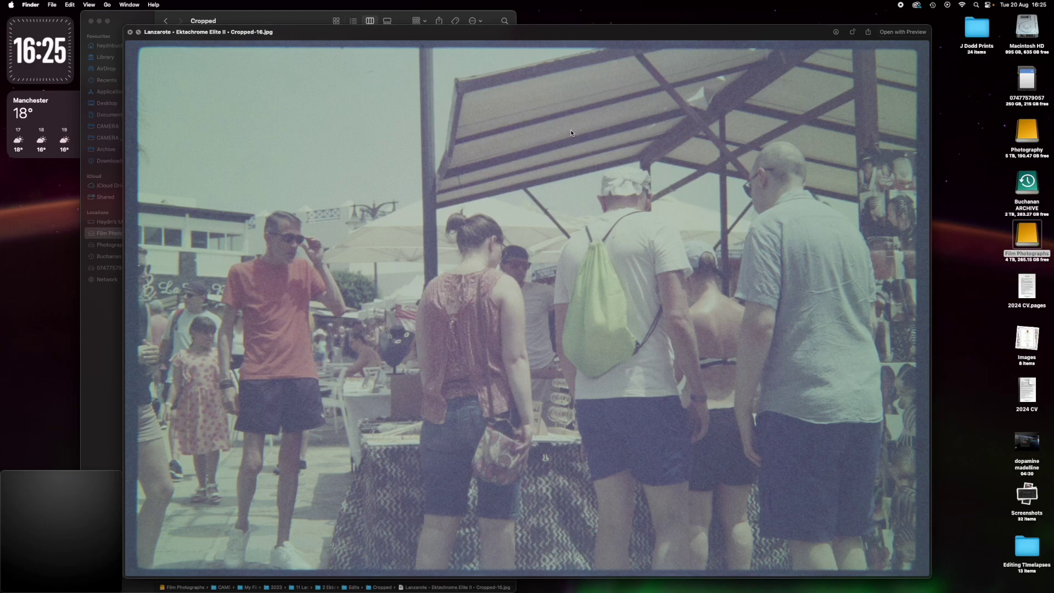
Continue previewing the cropped exports at large size from Cropped-17 to Cropped-28, checking colour, borders and dust marks.
{"action": "key", "text": "Down"}
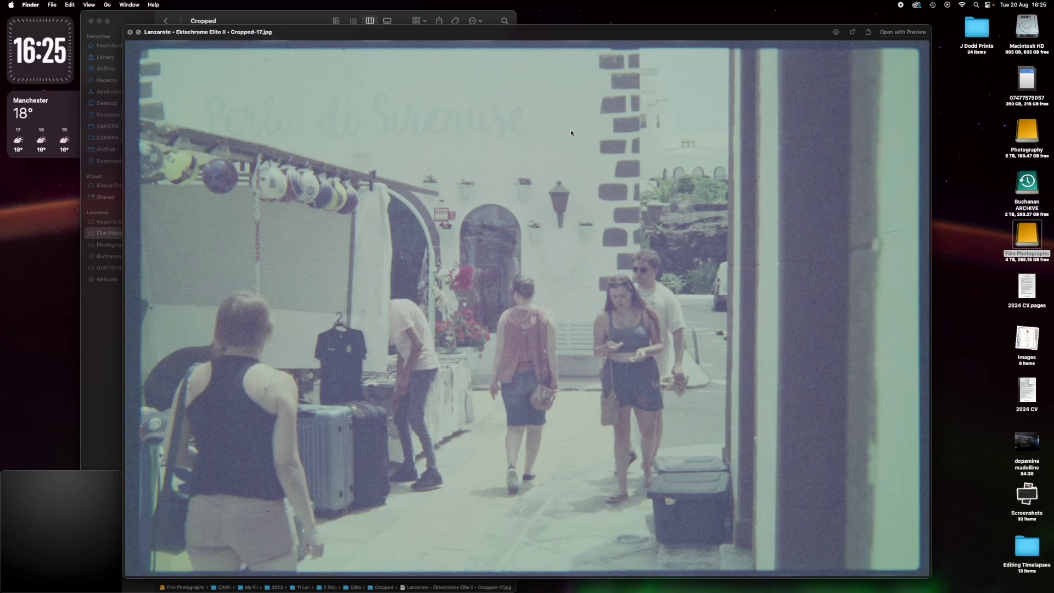
{"action": "key", "text": "Down"}
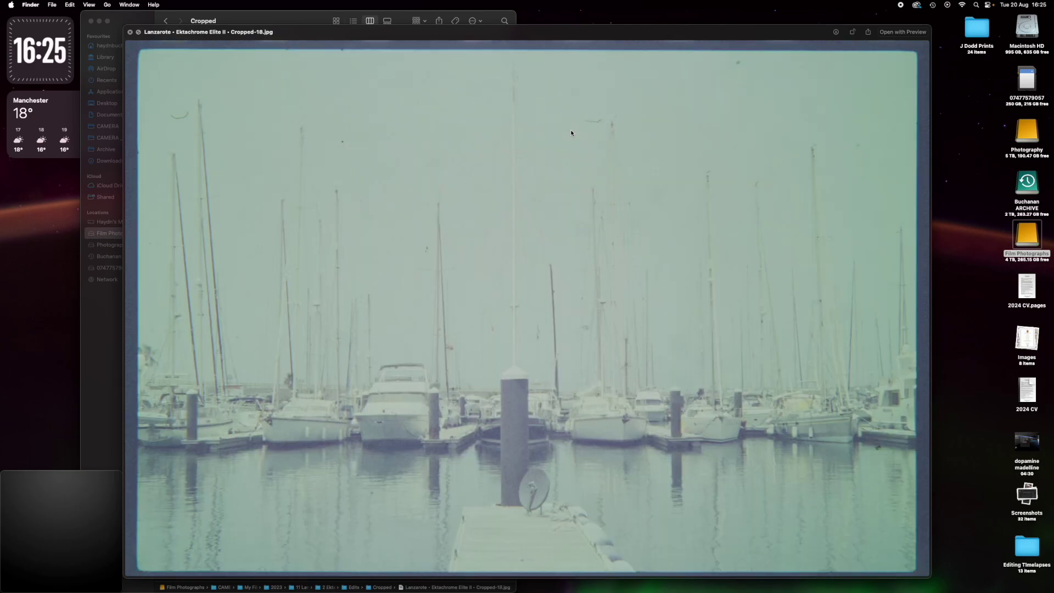
{"action": "key", "text": "Down"}
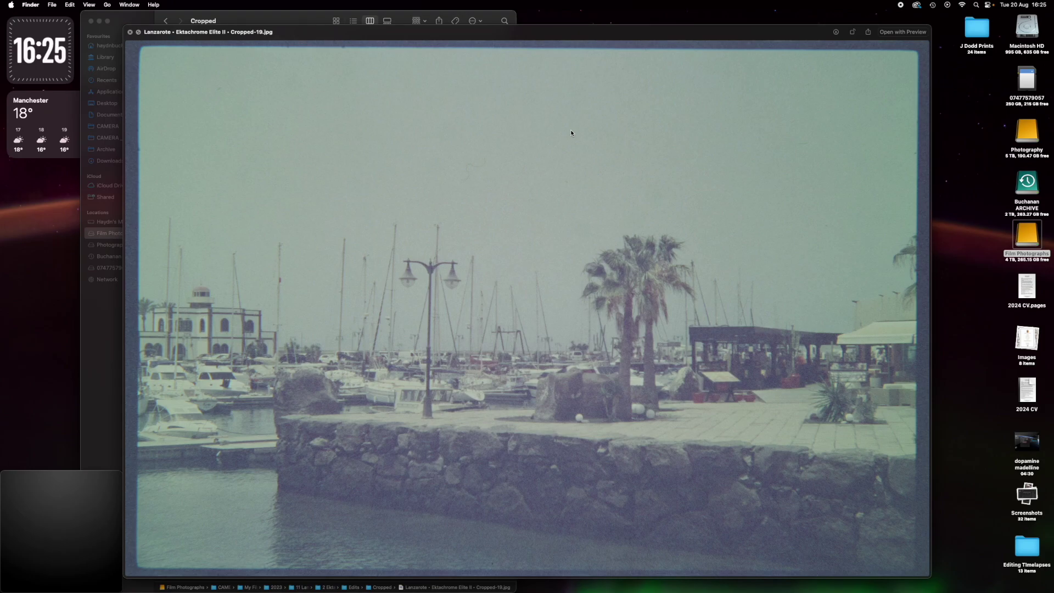
{"action": "key", "text": "Down"}
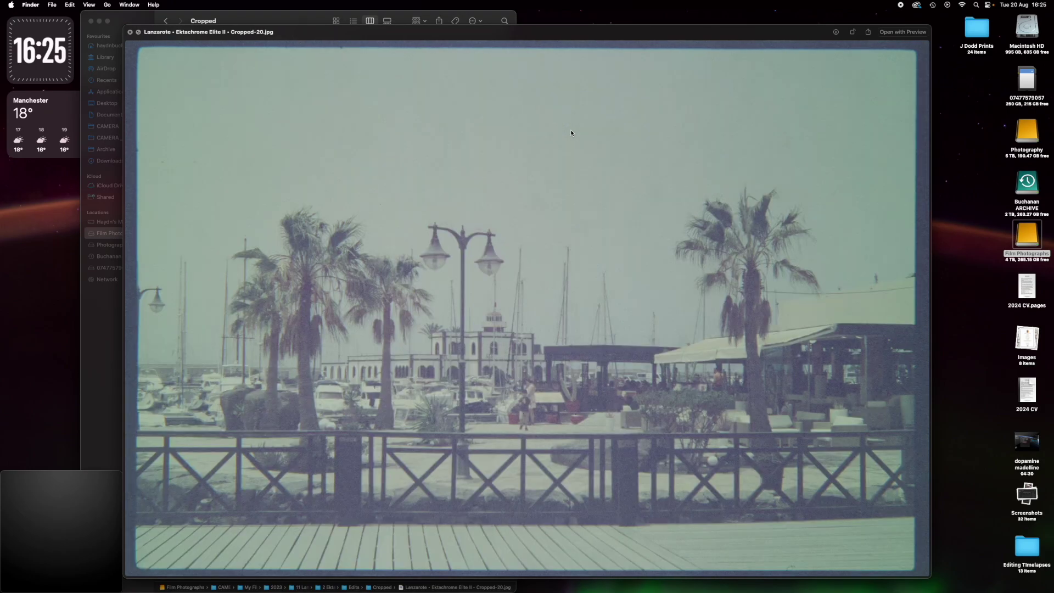
{"action": "key", "text": "Down"}
{"action": "key", "text": "Up"}
{"action": "key", "text": "Down"}
{"action": "key", "text": "Down"}
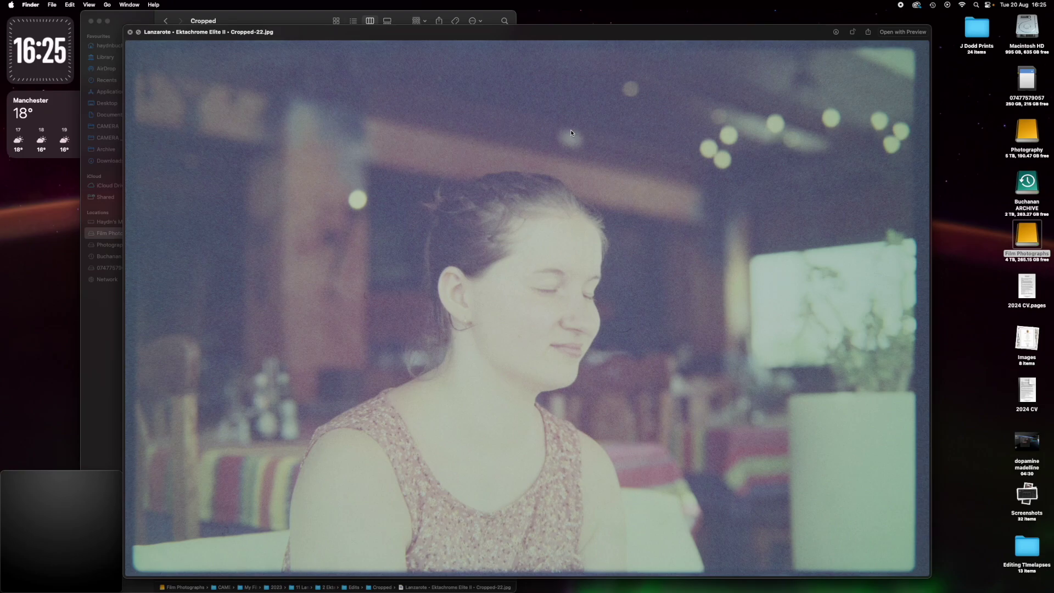
{"action": "key", "text": "Down"}
{"action": "key", "text": "Down"}
{"action": "key", "text": "Up"}
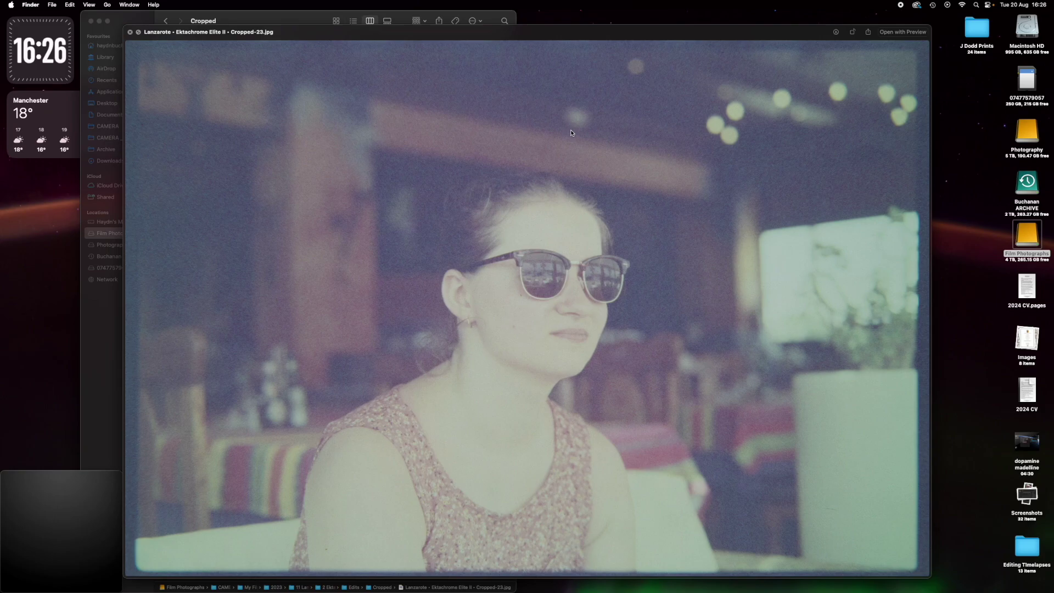
{"action": "key", "text": "Down"}
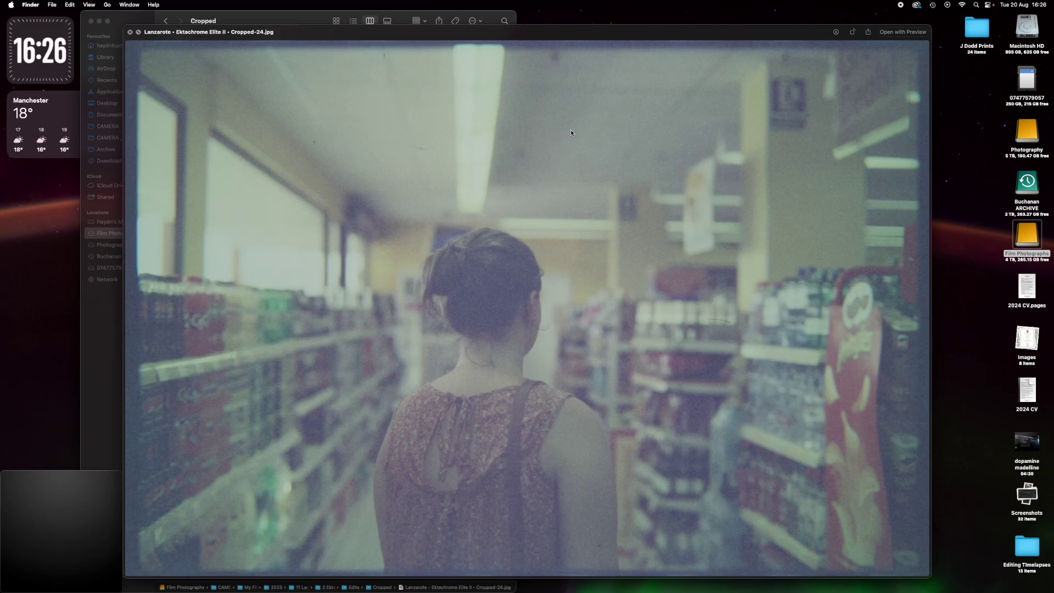
{"action": "key", "text": "Down"}
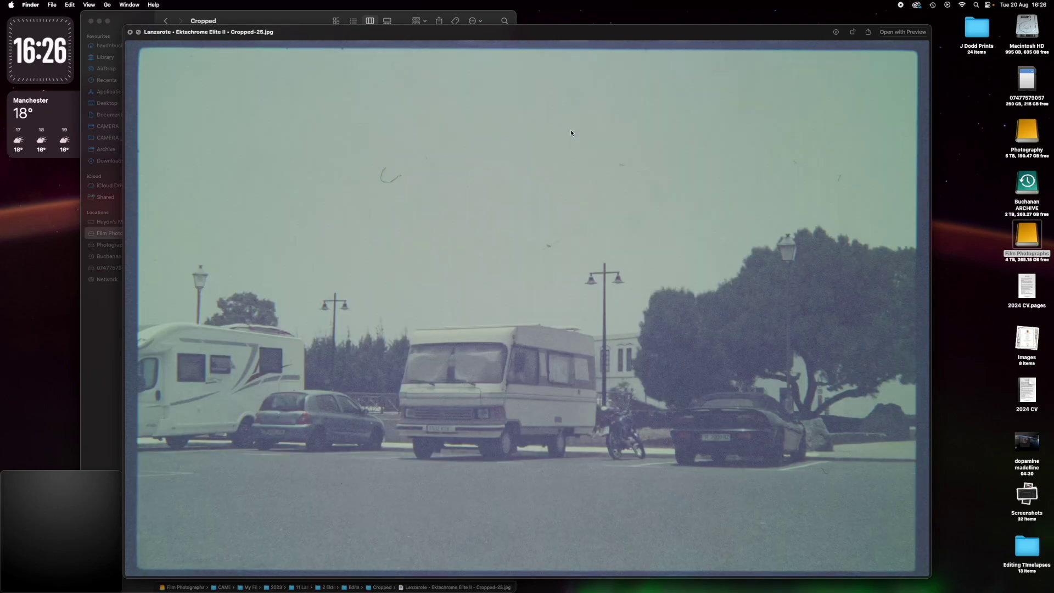
{"action": "key", "text": "Down"}
{"action": "key", "text": "Down"}
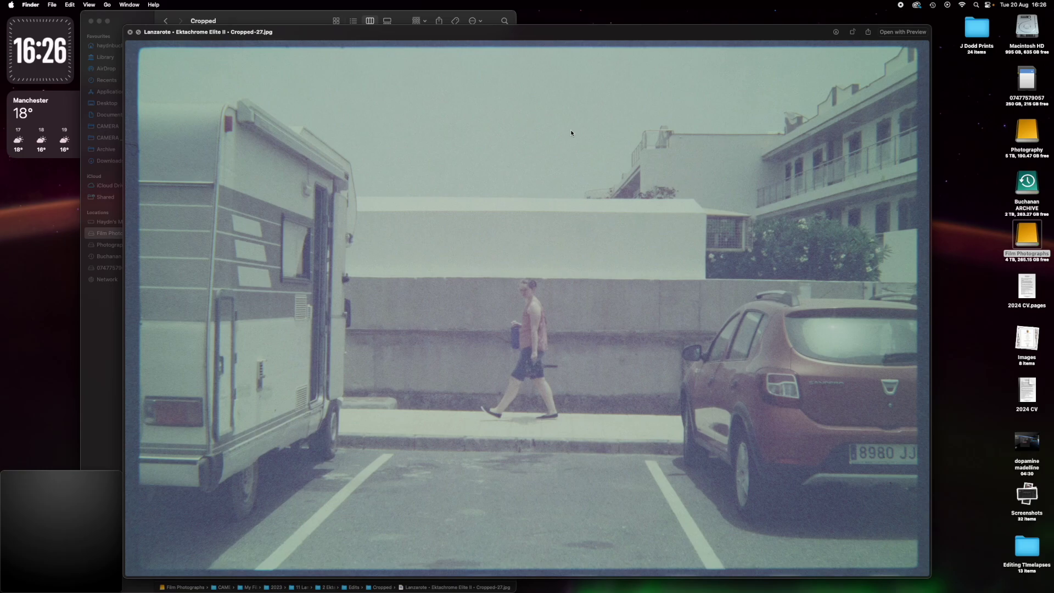
{"action": "key", "text": "Down"}
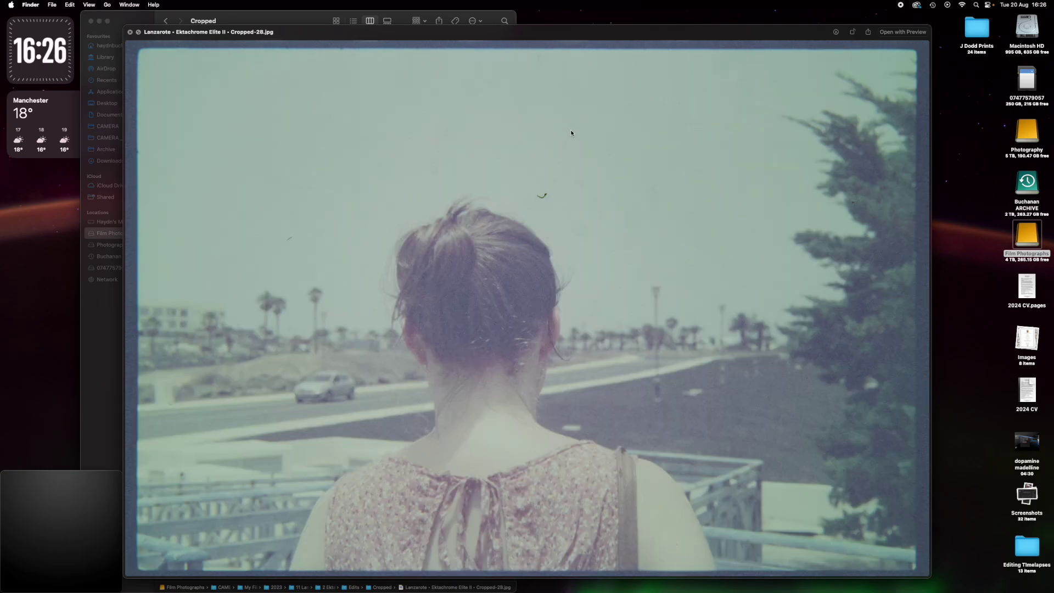
View the remaining cropped exports up to Cropped-41 and close the preview.
{"action": "key", "text": "Down"}
{"action": "key", "text": "Down"}
{"action": "key", "text": "Down"}
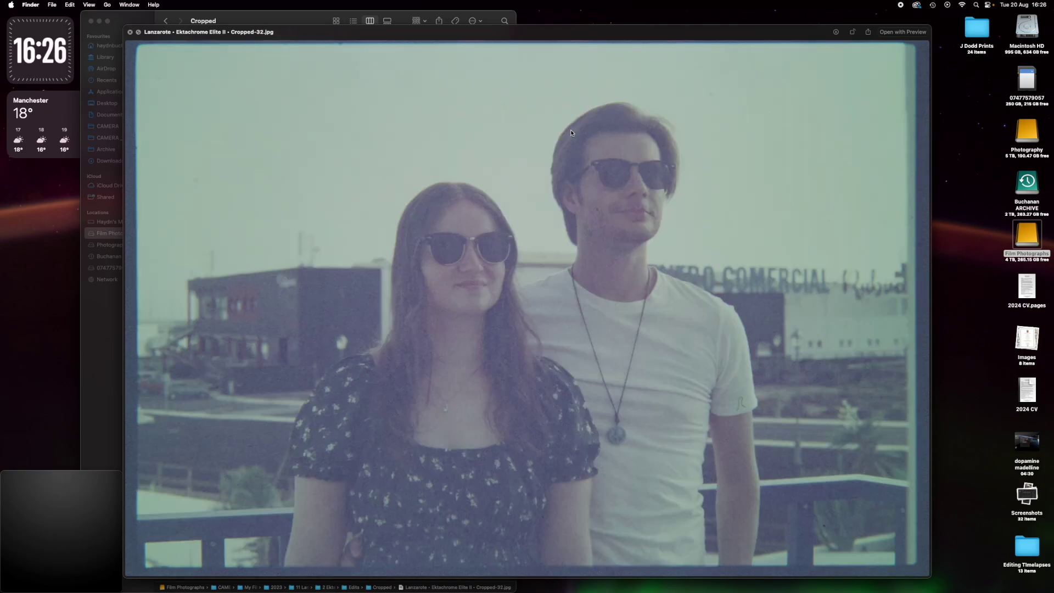
{"action": "key", "text": "Down"}
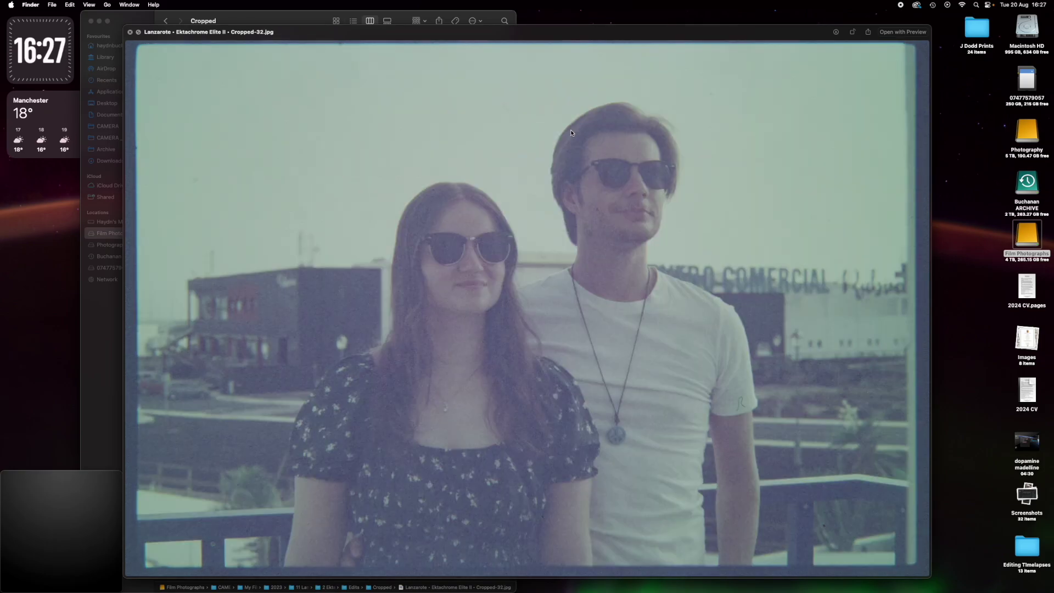
{"action": "key", "text": "Down"}
{"action": "key", "text": "Down"}
{"action": "key", "text": "Down"}
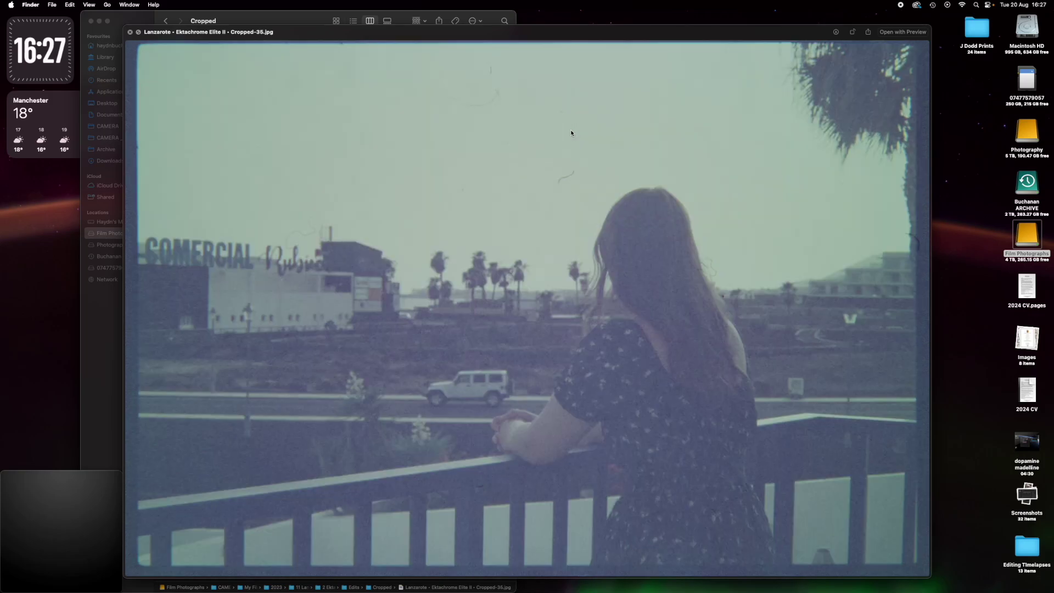
{"action": "key", "text": "Down"}
{"action": "key", "text": "Down"}
{"action": "key", "text": "Down"}
{"action": "key", "text": "Down"}
{"action": "key", "text": "Down"}
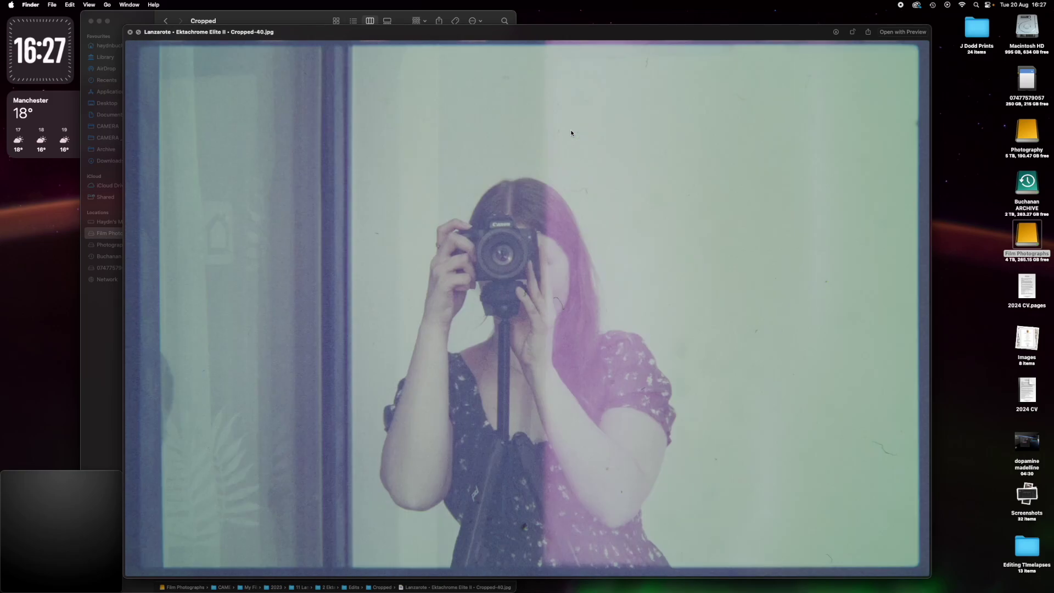
{"action": "key", "text": "space"}
{"action": "key", "text": "space"}
{"action": "key", "text": "Down"}
{"action": "key", "text": "space"}
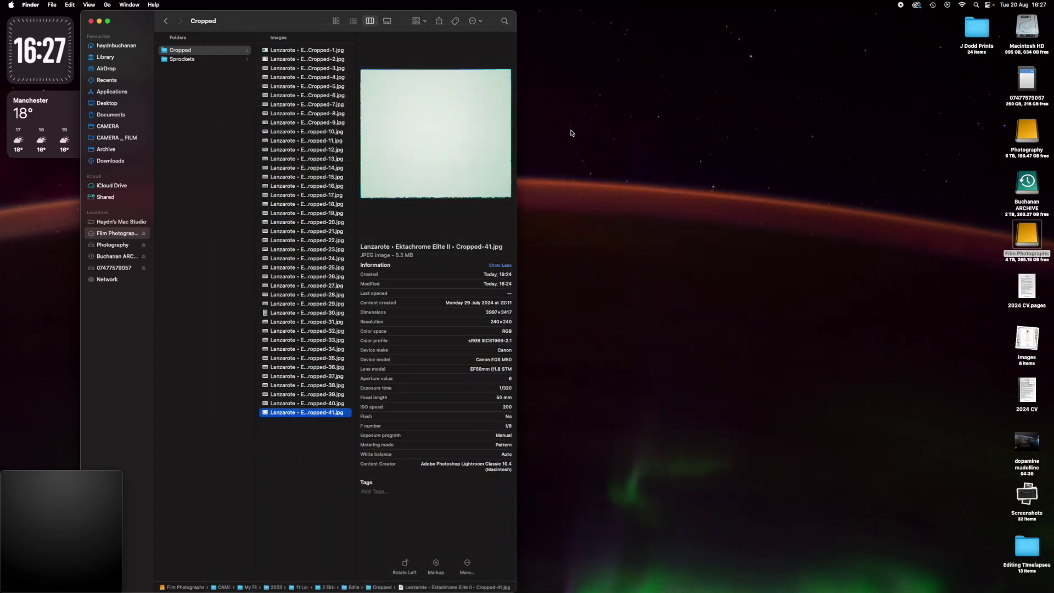
Switch to the Squarespace site in the browser, close the gallery and leave editing of the Lanzarote • Flic Elektra 200 page.
{"action": "key", "text": "ctrl+Right"}
{"action": "key", "text": "ctrl+Right"}
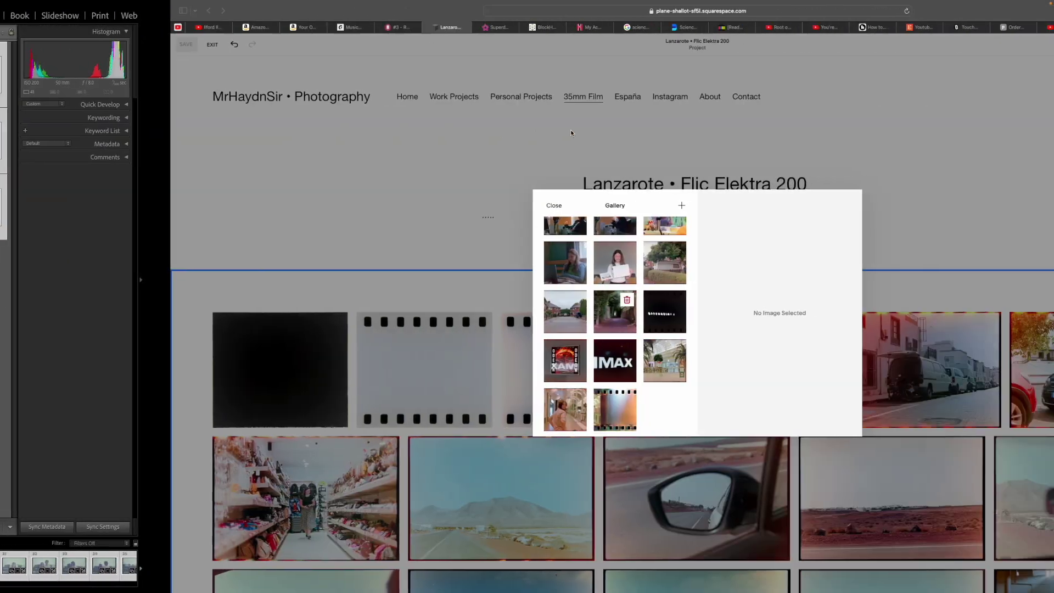
{"action": "scroll", "coordinate": [421, 285], "scroll_direction": "up", "scroll_amount": 10}
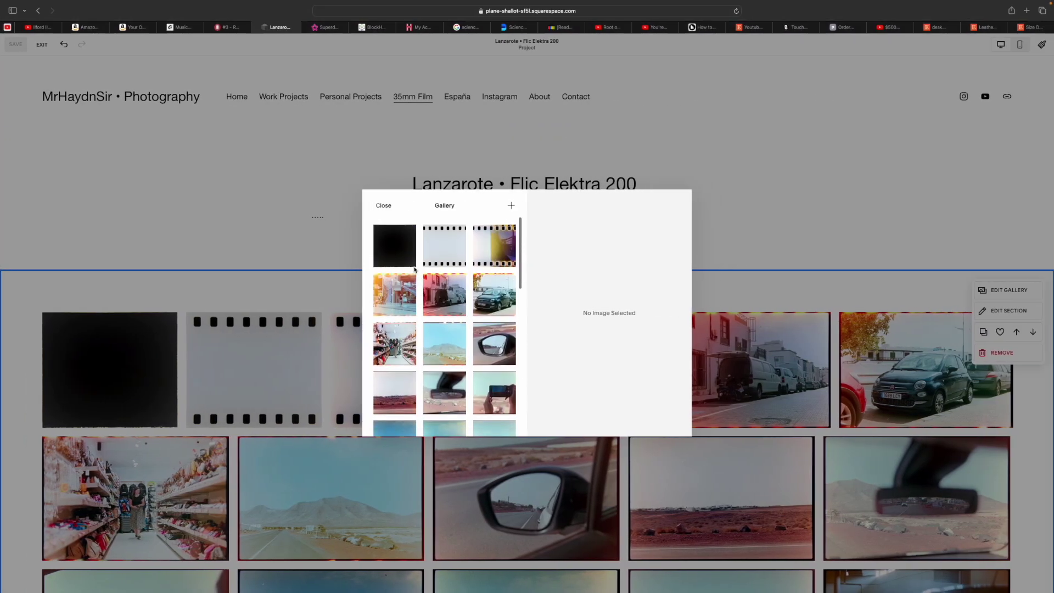
{"action": "left_click", "coordinate": [383, 206]}
{"action": "left_click", "coordinate": [485, 199]}
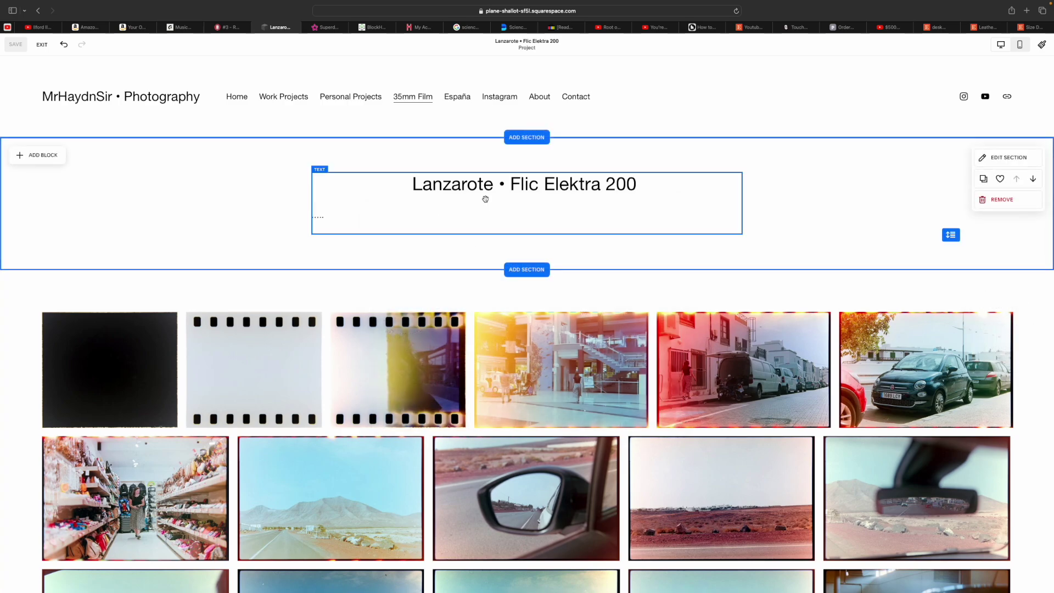
{"action": "left_click", "coordinate": [41, 45]}
Open the Lanzarote • Ektachrome Elite II project's settings and start choosing a featured image to upload.
{"action": "left_click", "coordinate": [104, 385]}
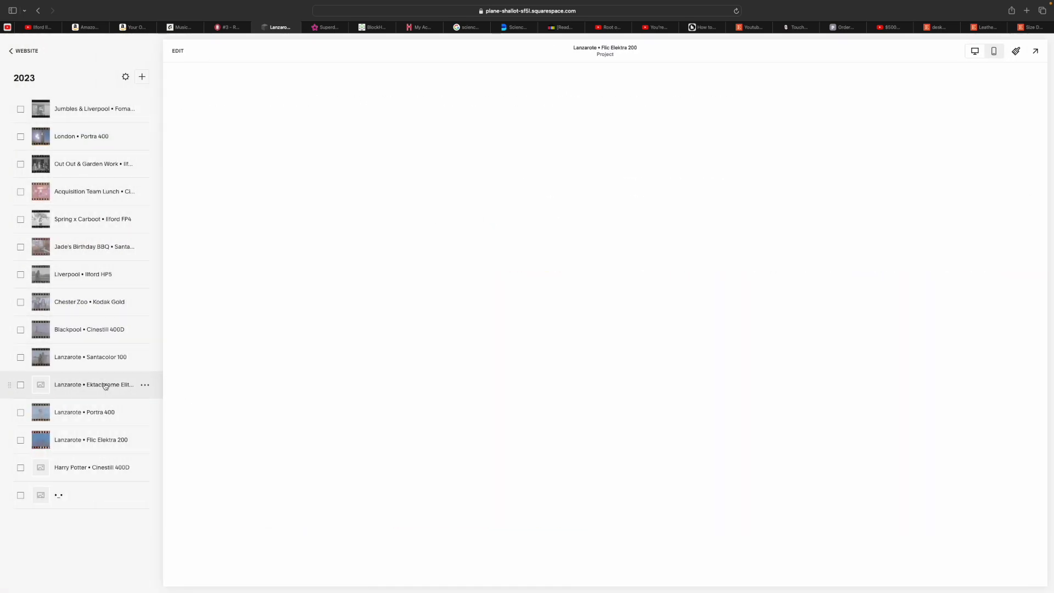
{"action": "left_click", "coordinate": [146, 384]}
{"action": "left_click", "coordinate": [144, 403]}
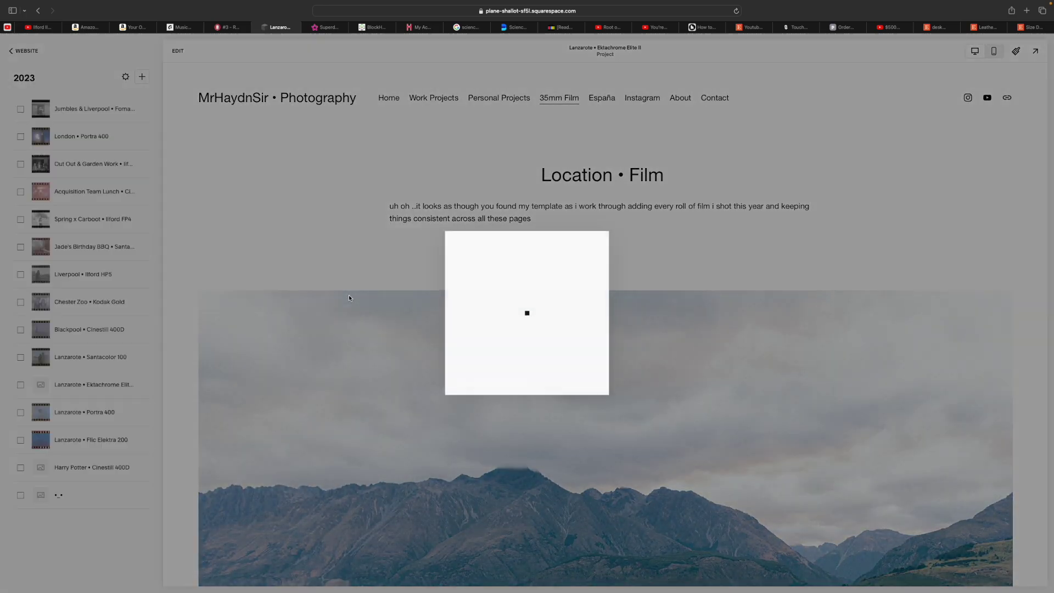
{"action": "left_click", "coordinate": [571, 279]}
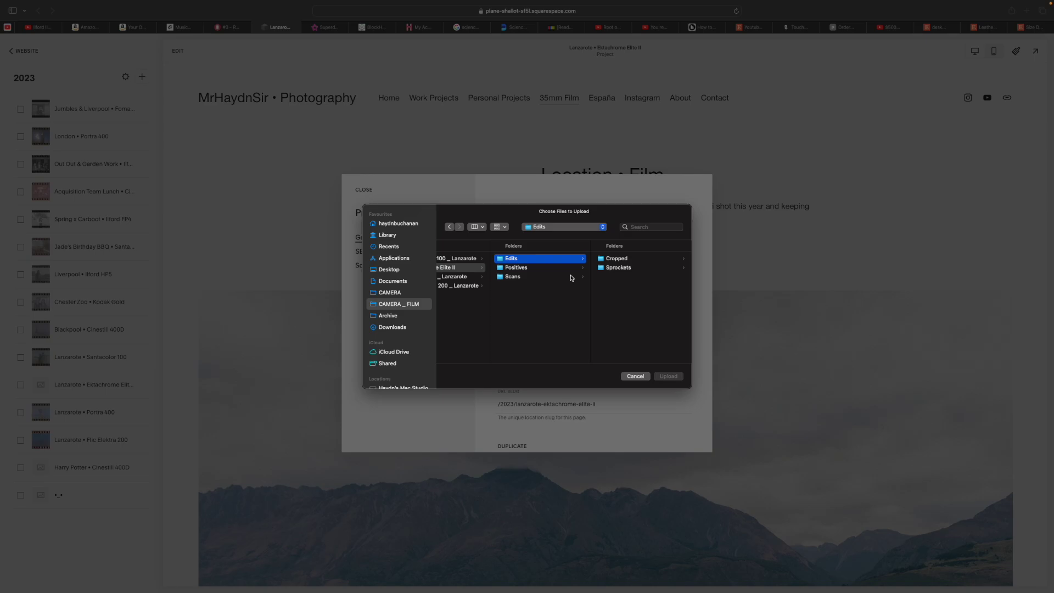
Go into the purple folder inside Sprockets and preview its scans up to Sprockets (purple)-12 as featured image candidates.
{"action": "key", "text": "Right"}
{"action": "key", "text": "Down"}
{"action": "key", "text": "Right"}
{"action": "key", "text": "space"}
{"action": "key", "text": "Down"}
{"action": "key", "text": "Down"}
{"action": "key", "text": "Down"}
{"action": "key", "text": "Down"}
{"action": "key", "text": "Down"}
{"action": "key", "text": "Down"}
{"action": "key", "text": "Down"}
{"action": "key", "text": "Down"}
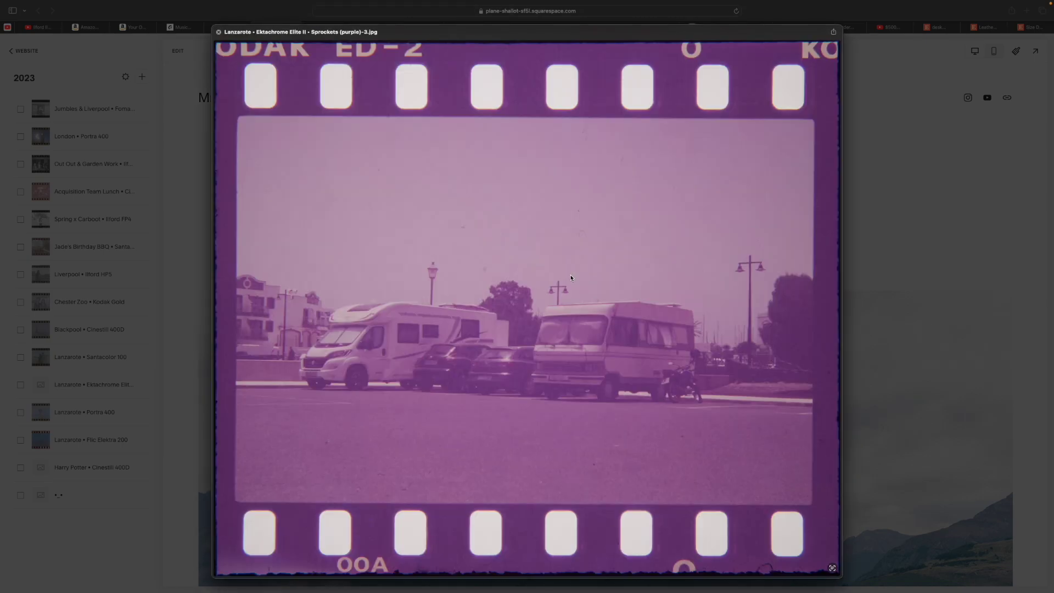
{"action": "key", "text": "Down"}
{"action": "key", "text": "Down"}
{"action": "key", "text": "Down"}
{"action": "key", "text": "Down"}
{"action": "key", "text": "Down"}
{"action": "key", "text": "Down"}
{"action": "key", "text": "Down"}
{"action": "key", "text": "Down"}
{"action": "key", "text": "Down"}
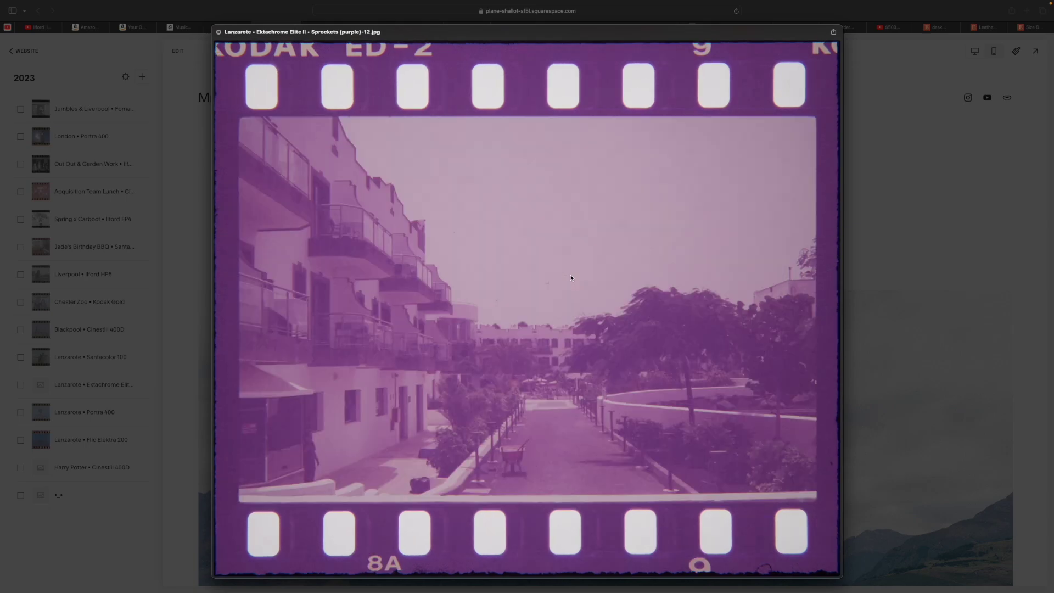
Preview the purple sprocket scans beyond number 12, looking for a suitable featured image among the portraits and street scenes.
{"action": "key", "text": "Down"}
{"action": "key", "text": "Down"}
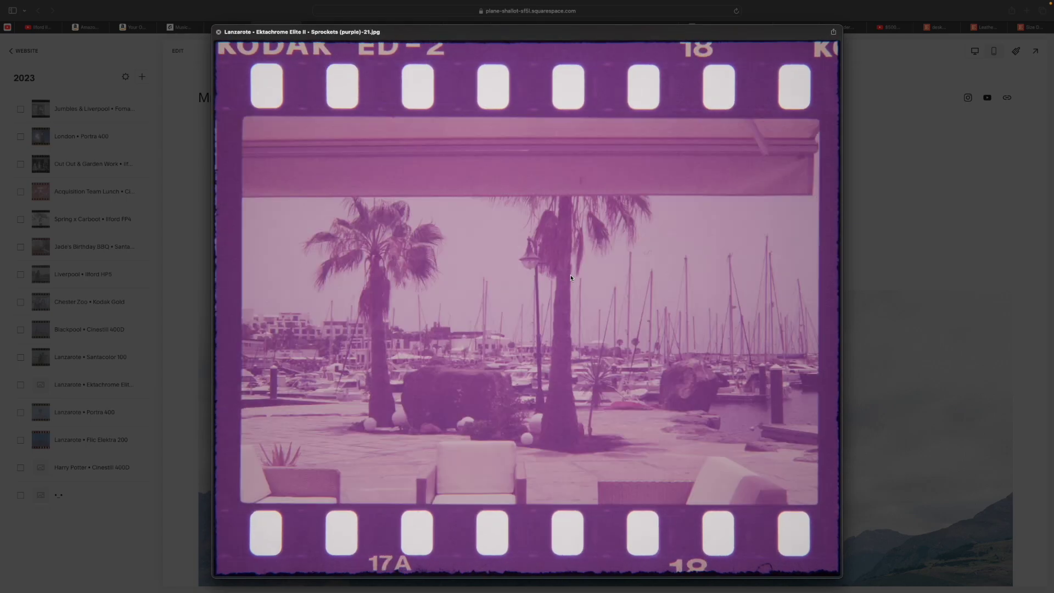
{"action": "key", "text": "Up"}
{"action": "key", "text": "Down"}
{"action": "key", "text": "Down"}
{"action": "key", "text": "Down"}
{"action": "key", "text": "Down"}
{"action": "key", "text": "Down"}
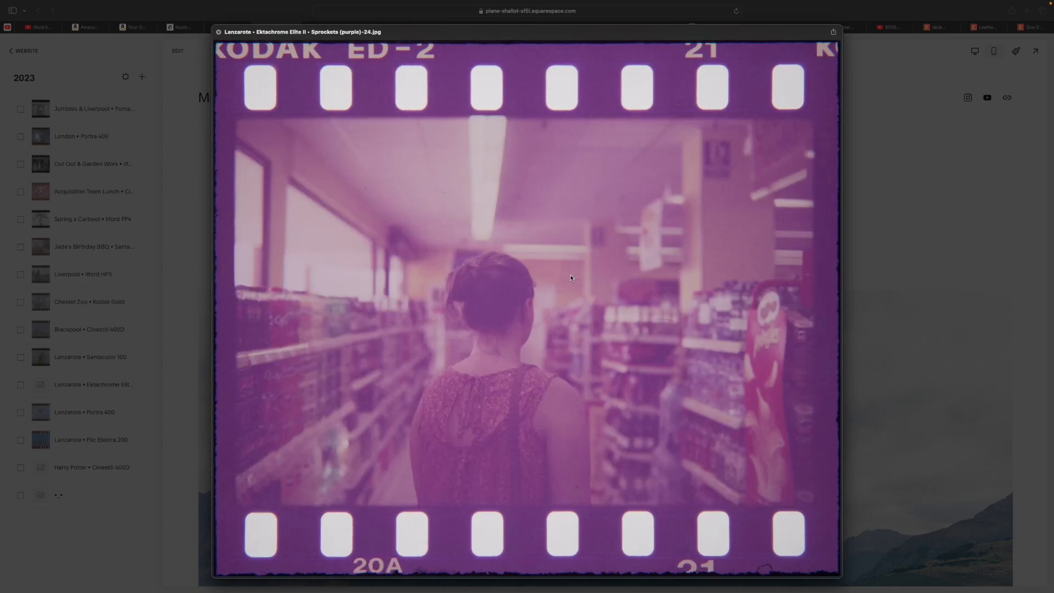
{"action": "key", "text": "Down"}
{"action": "key", "text": "Down"}
{"action": "key", "text": "Down"}
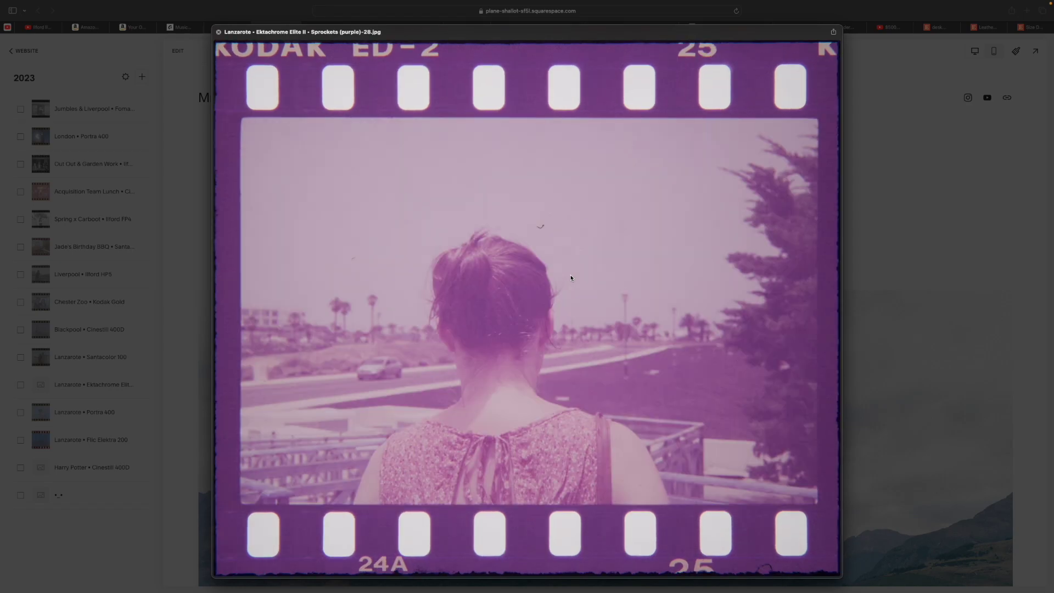
{"action": "key", "text": "Down"}
{"action": "key", "text": "Down"}
{"action": "key", "text": "Down"}
{"action": "key", "text": "Down"}
{"action": "key", "text": "Down"}
{"action": "key", "text": "Down"}
{"action": "key", "text": "Down"}
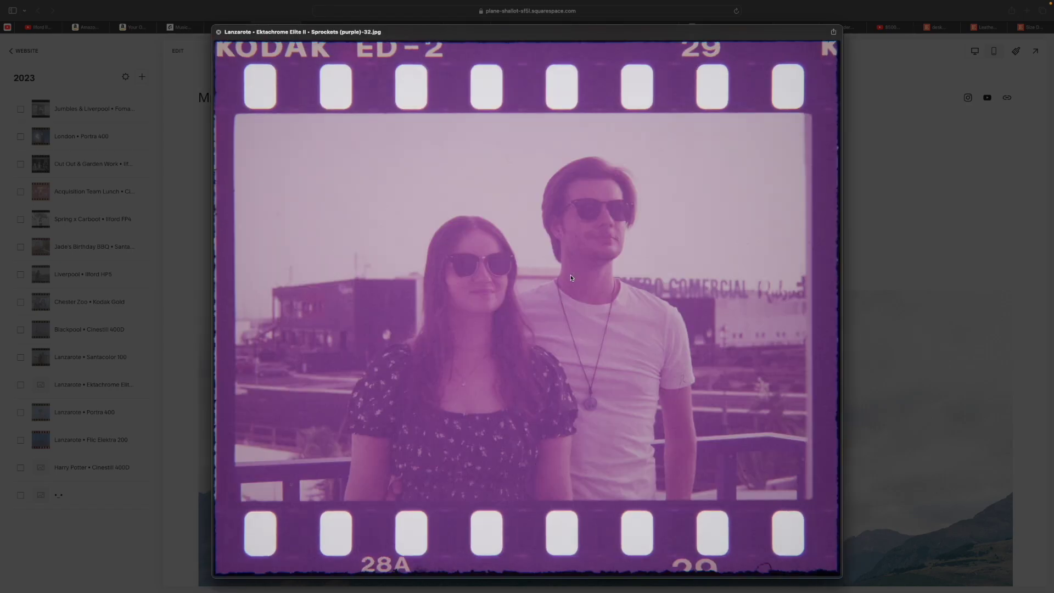
Compare the neighbouring portraits, try to upload Sprockets (purple)-32.jpg as the featured image, and dismiss the error.
{"action": "key", "text": "Up"}
{"action": "key", "text": "Up"}
{"action": "key", "text": "Up"}
{"action": "key", "text": "Up"}
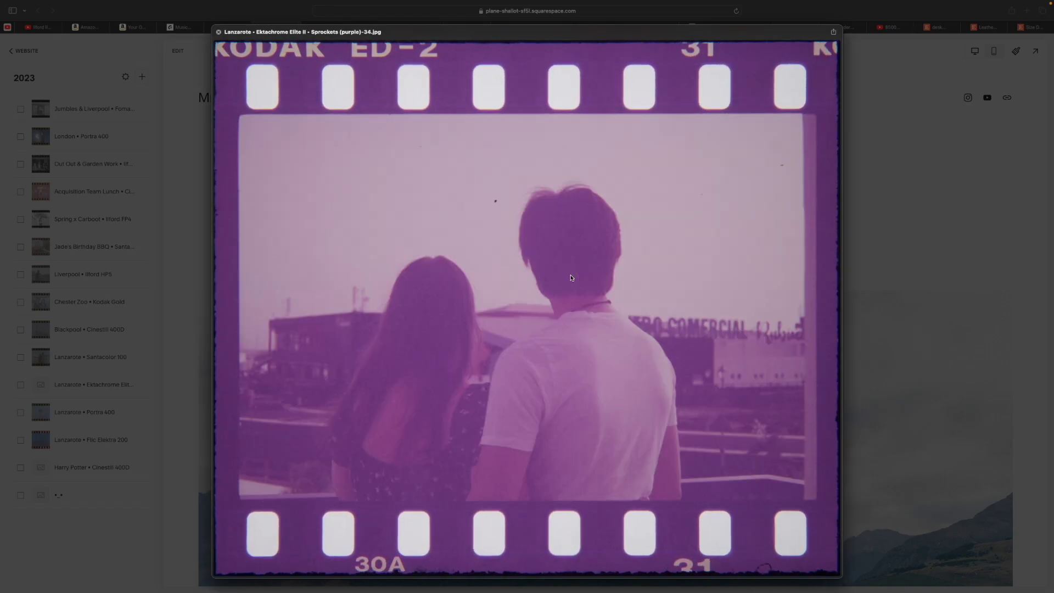
{"action": "key", "text": "Down"}
{"action": "key", "text": "space"}
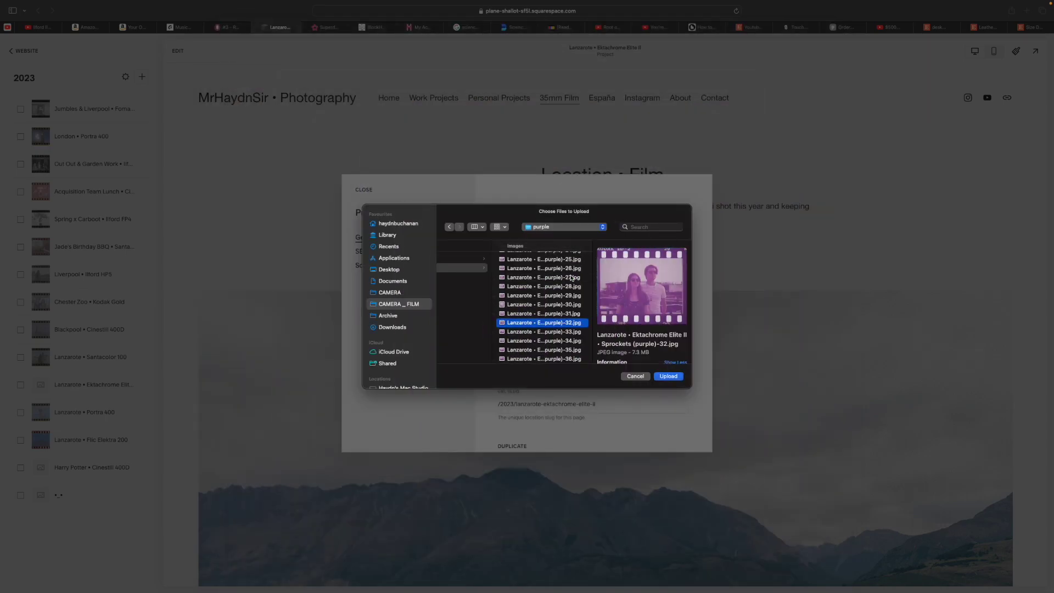
{"action": "key", "text": "Return"}
{"action": "left_click", "coordinate": [541, 329]}
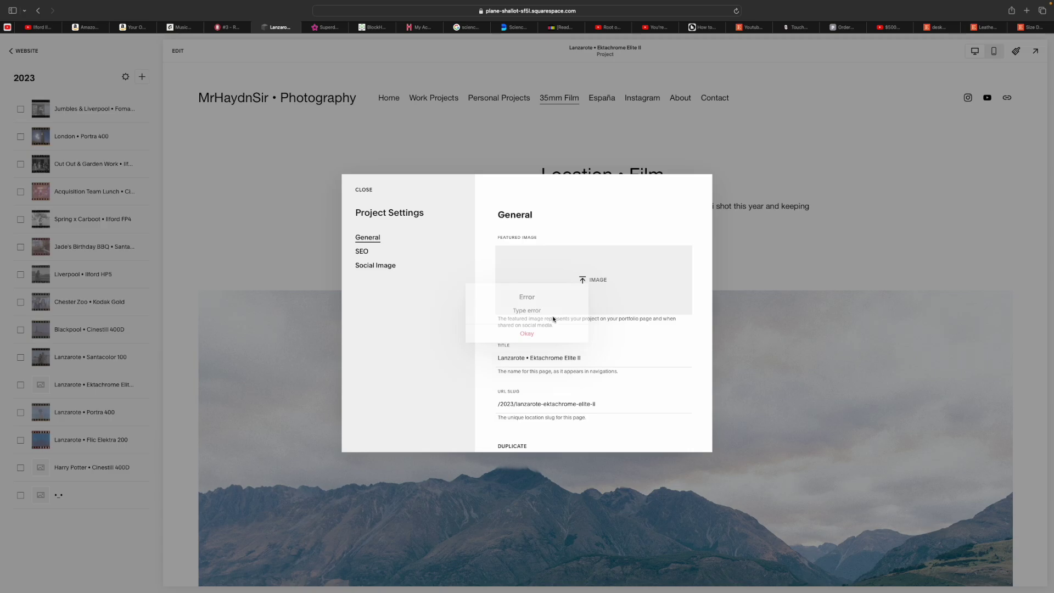
Retry uploading Sprockets (purple)-32.jpg as the project's featured image, dismiss the error and close the project settings.
{"action": "left_click", "coordinate": [598, 276]}
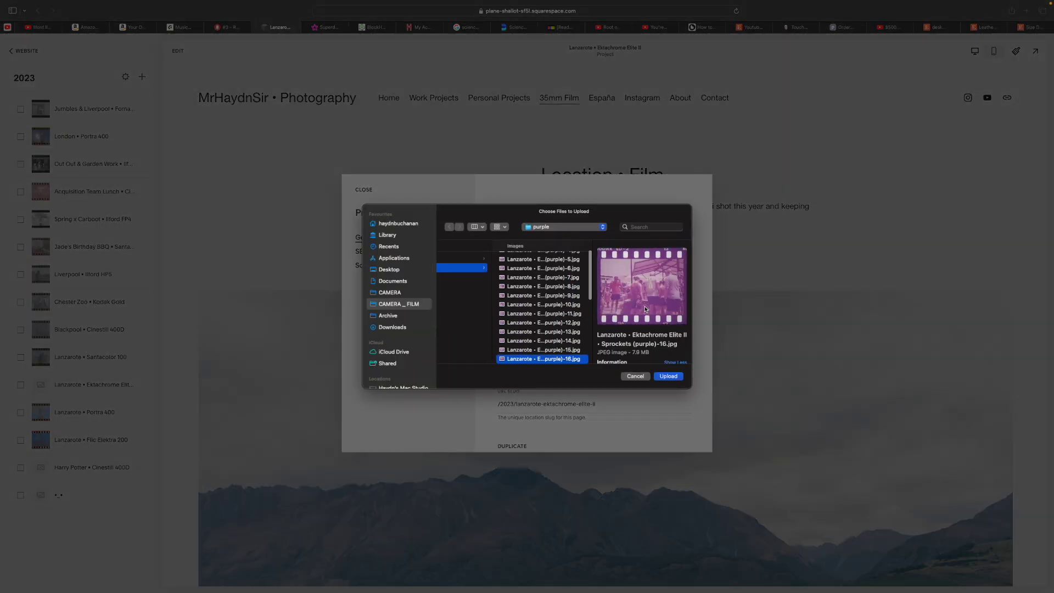
{"action": "key", "text": "Down"}
{"action": "key", "text": "Down"}
{"action": "key", "text": "Down"}
{"action": "key", "text": "Down"}
{"action": "key", "text": "Down"}
{"action": "key", "text": "Down"}
{"action": "key", "text": "Up"}
{"action": "key", "text": "Up"}
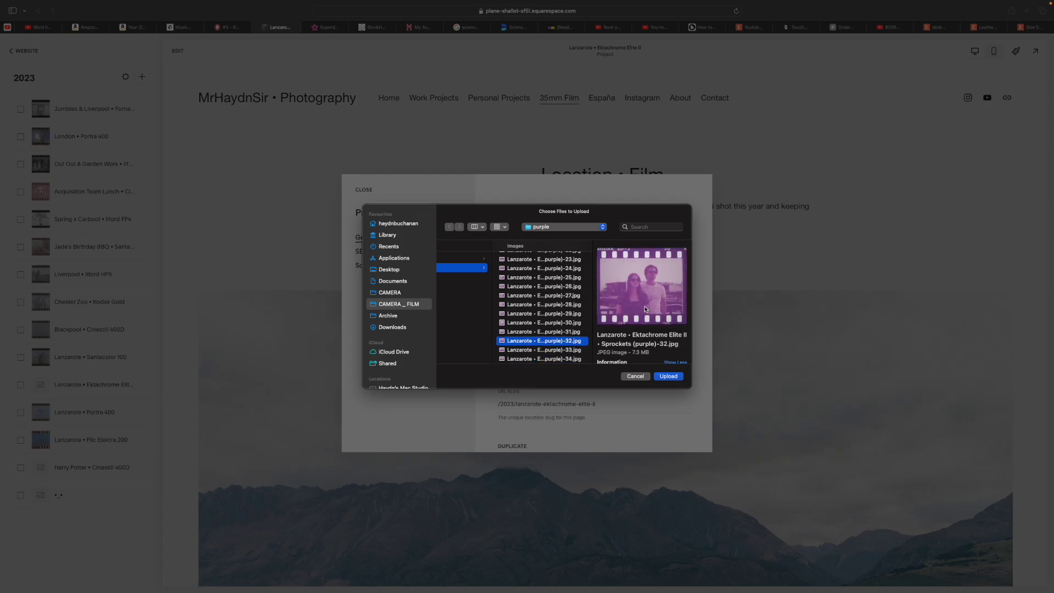
{"action": "key", "text": "Return"}
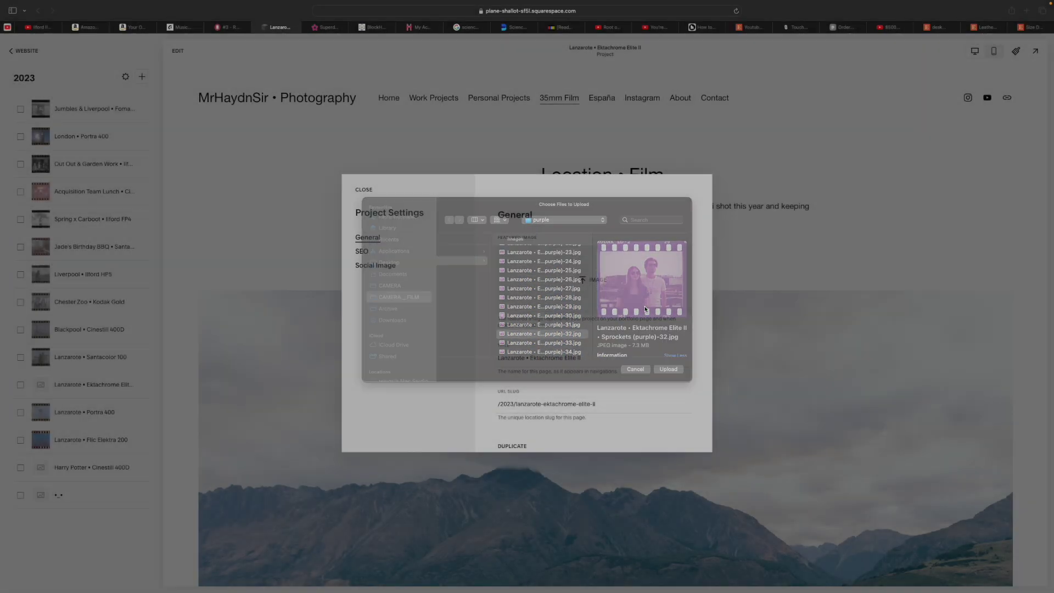
{"action": "left_click", "coordinate": [539, 334]}
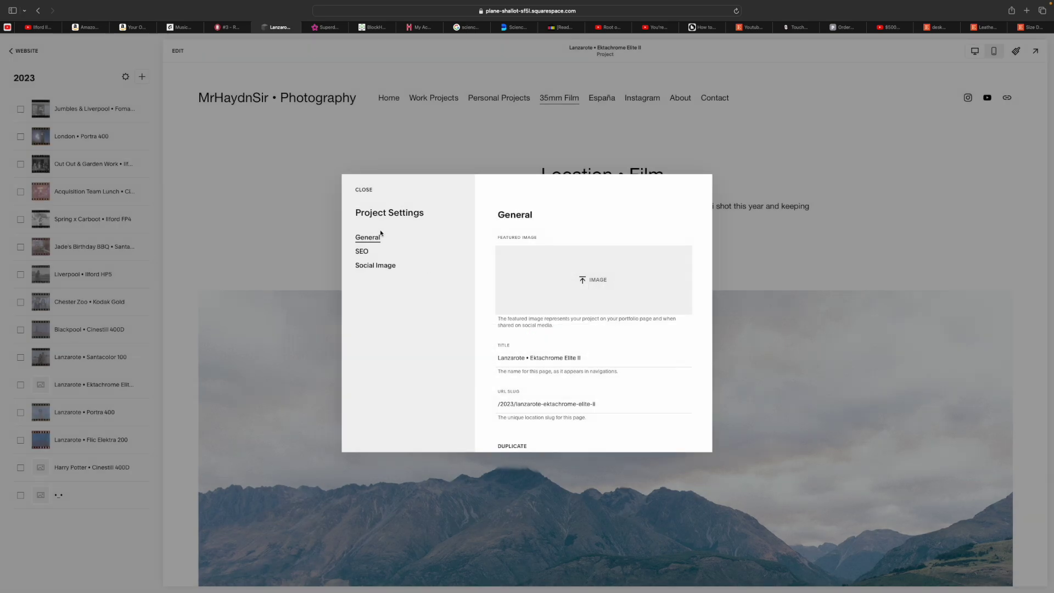
{"action": "left_click", "coordinate": [365, 191]}
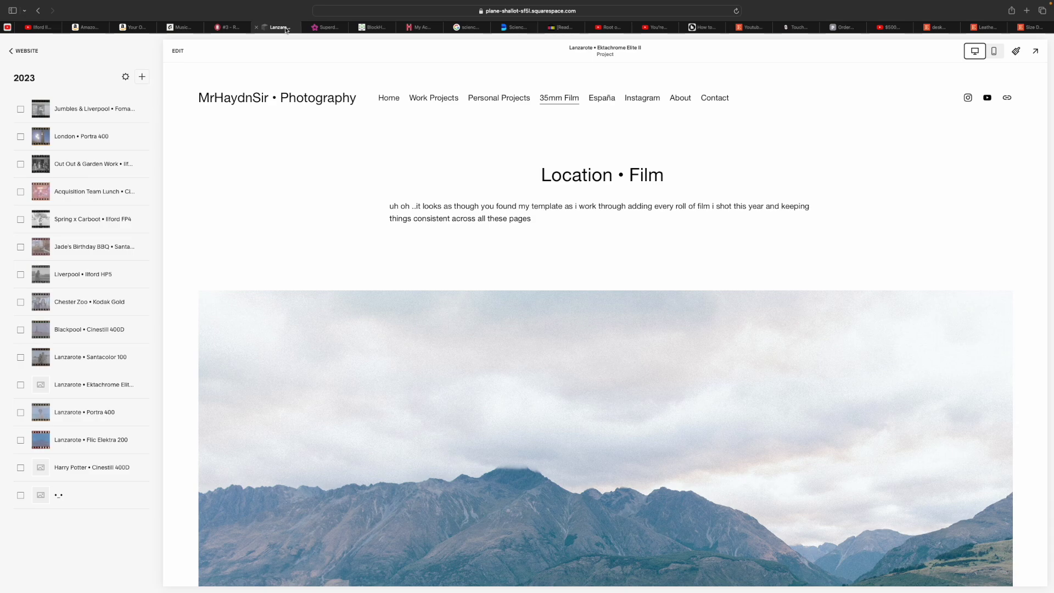
Reopen the Lanzarote • Ektachrome Elite II project settings, try uploading Sprockets (purple)-32.jpg as the featured image once more, and dismiss the error.
{"action": "left_click", "coordinate": [145, 384]}
{"action": "left_click", "coordinate": [144, 402]}
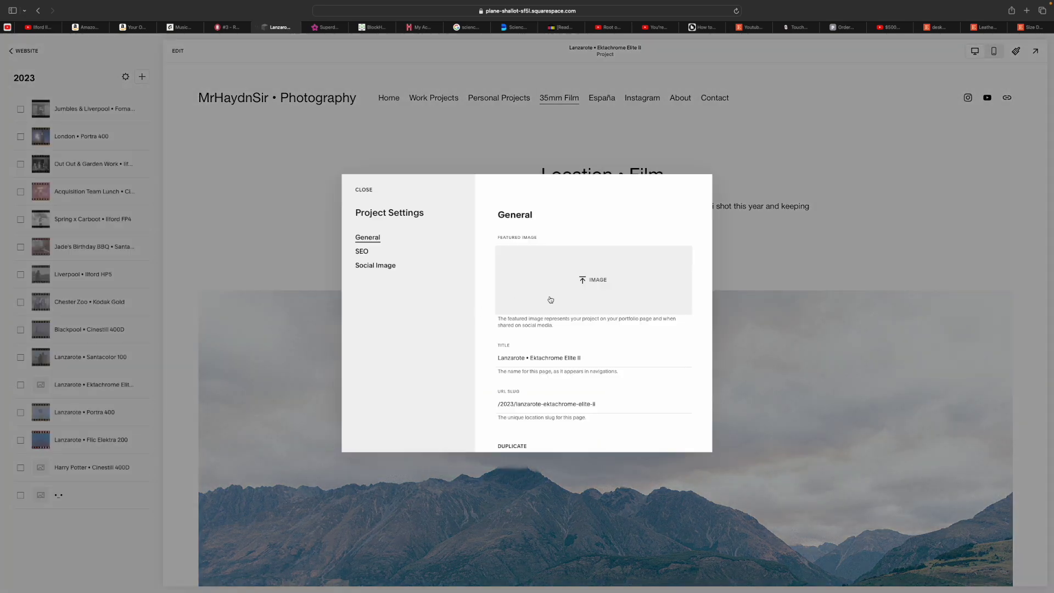
{"action": "left_click", "coordinate": [556, 298]}
{"action": "scroll", "coordinate": [629, 308], "scroll_direction": "down", "scroll_amount": 5}
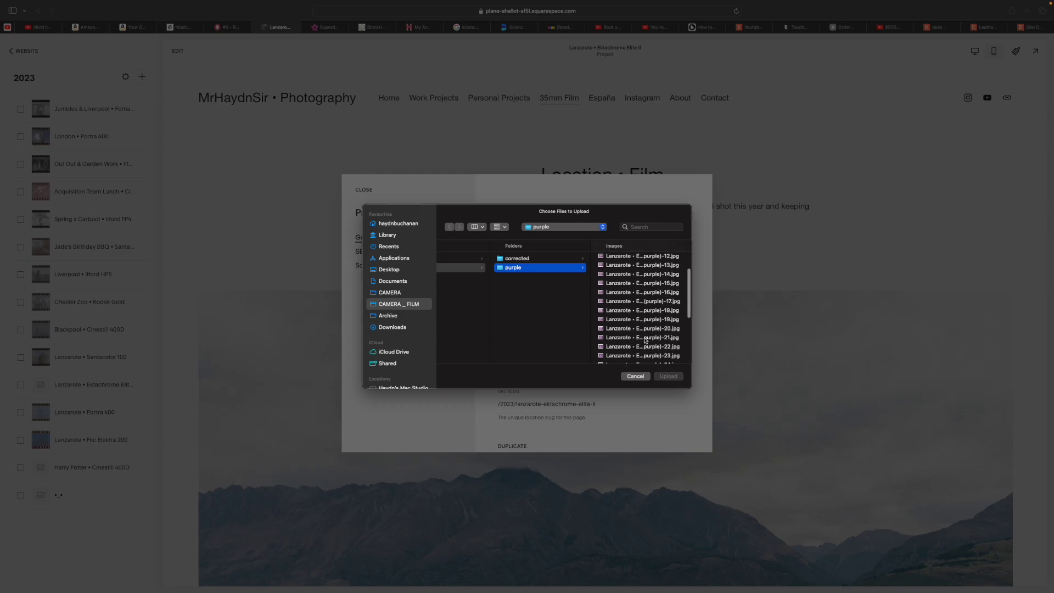
{"action": "left_click", "coordinate": [639, 287]}
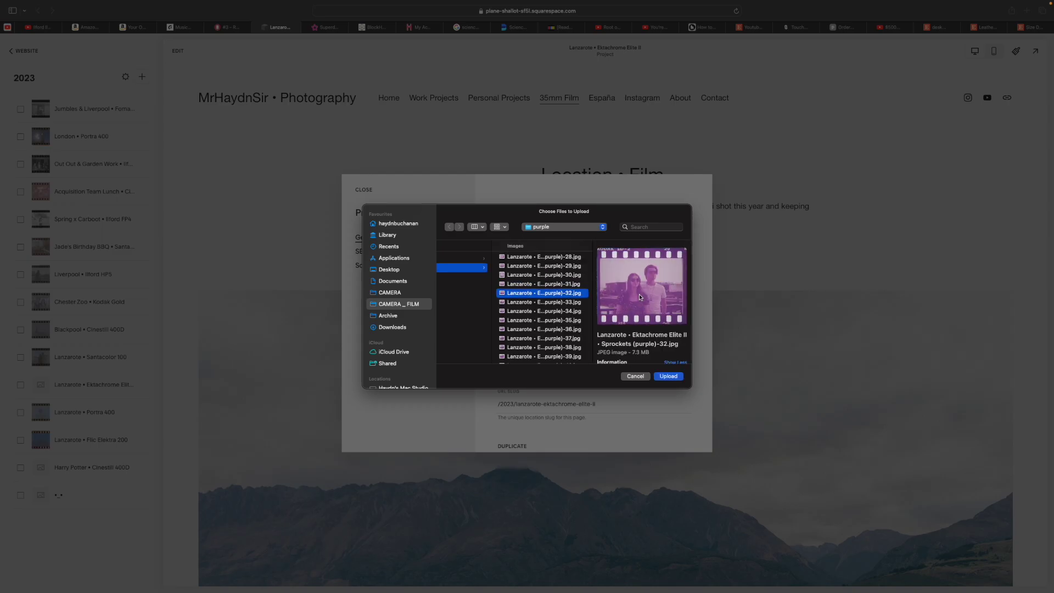
{"action": "key", "text": "Return"}
{"action": "left_click", "coordinate": [556, 340]}
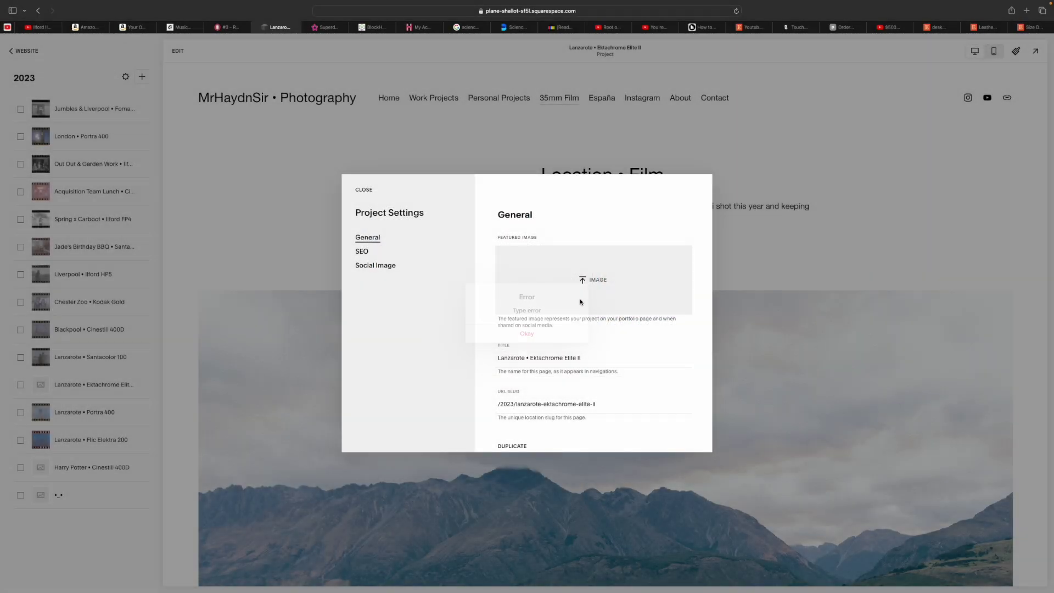
Try to upload a sprocket scan from the corrected folder as the featured image, dismiss the error and close the project settings.
{"action": "left_click", "coordinate": [594, 280]}
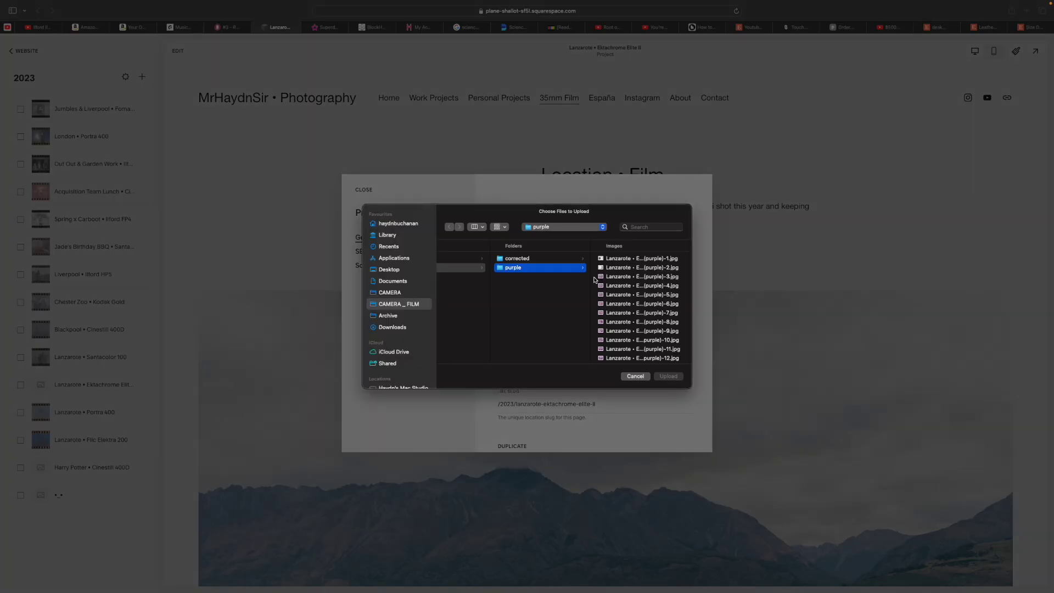
{"action": "key", "text": "Up"}
{"action": "key", "text": "Right"}
{"action": "key", "text": "Down"}
{"action": "key", "text": "Down"}
{"action": "key", "text": "Down"}
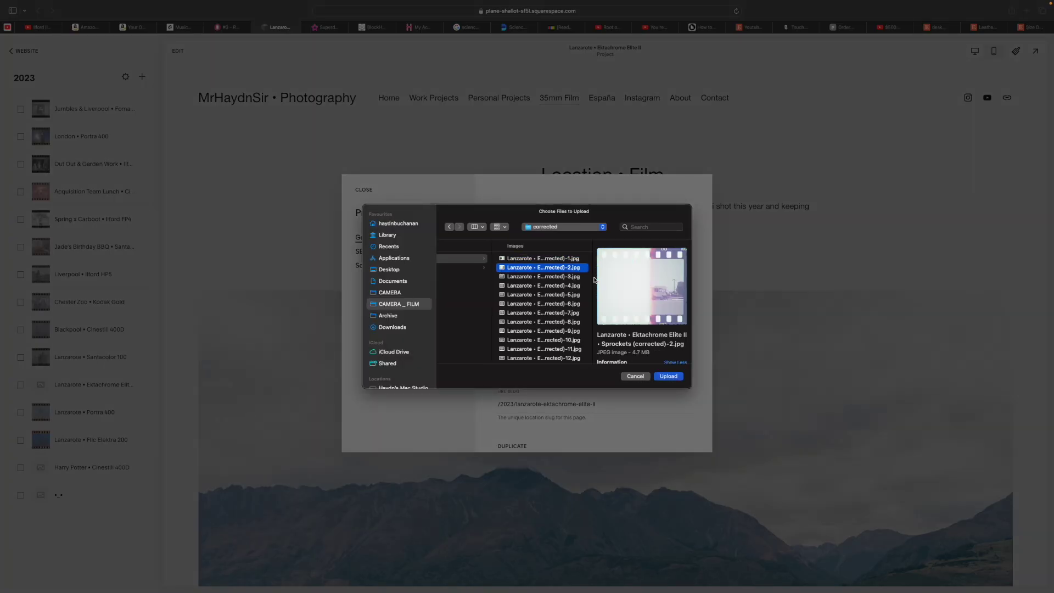
{"action": "key", "text": "Up"}
{"action": "key", "text": "Up"}
{"action": "key", "text": "Up"}
{"action": "key", "text": "Return"}
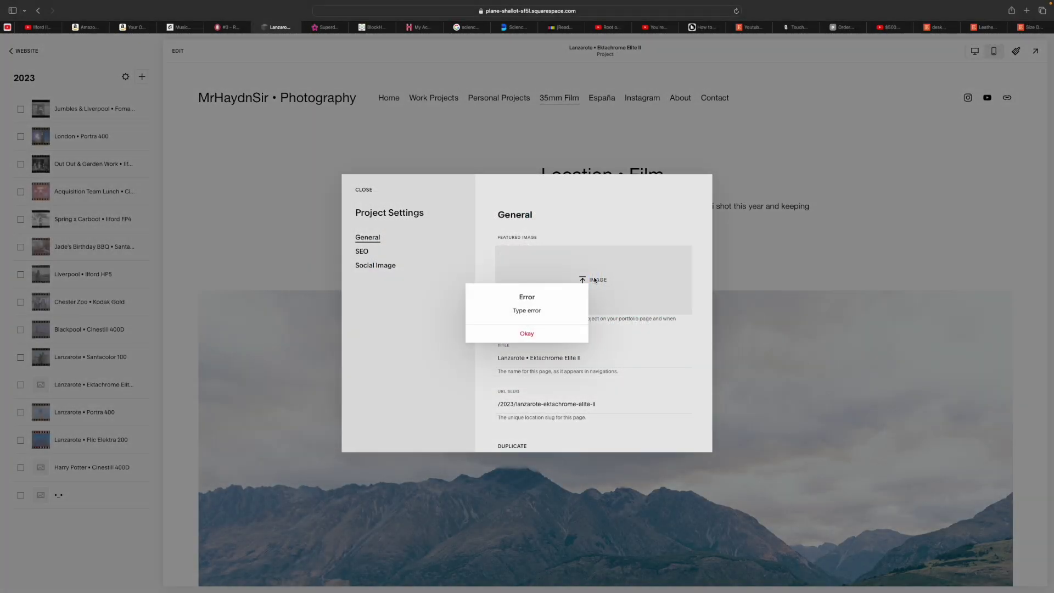
{"action": "left_click", "coordinate": [535, 334]}
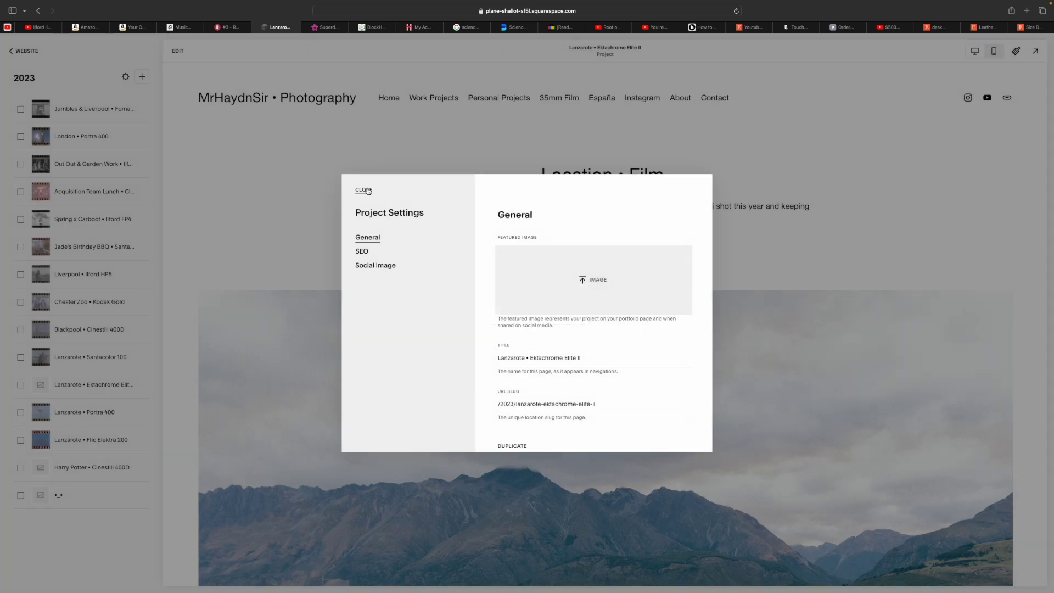
{"action": "left_click", "coordinate": [364, 190]}
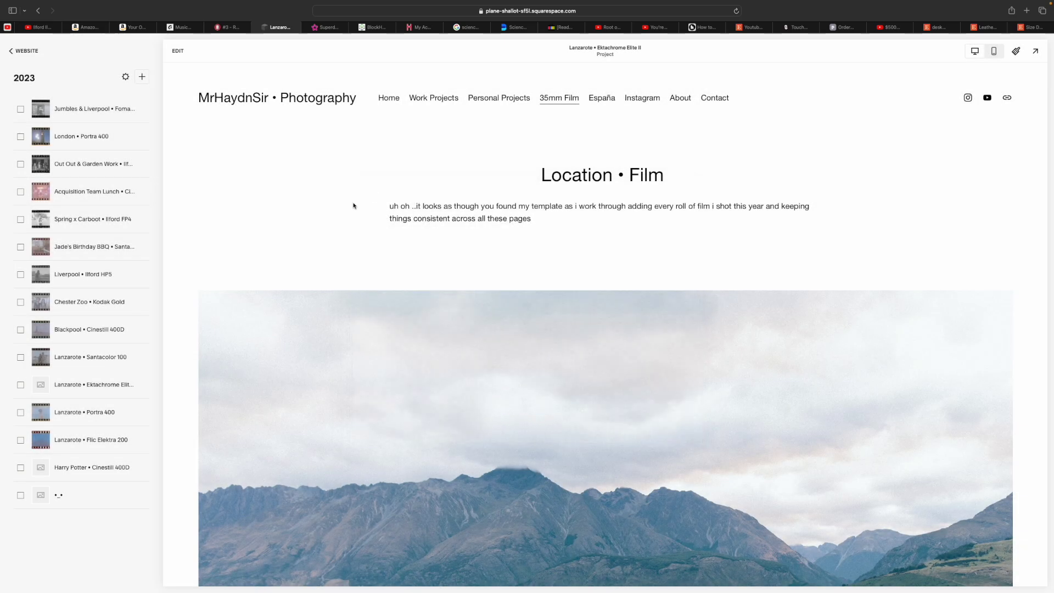
Open the project page for editing and delete the placeholder mountain lake image from its gallery section.
{"action": "left_click", "coordinate": [176, 51]}
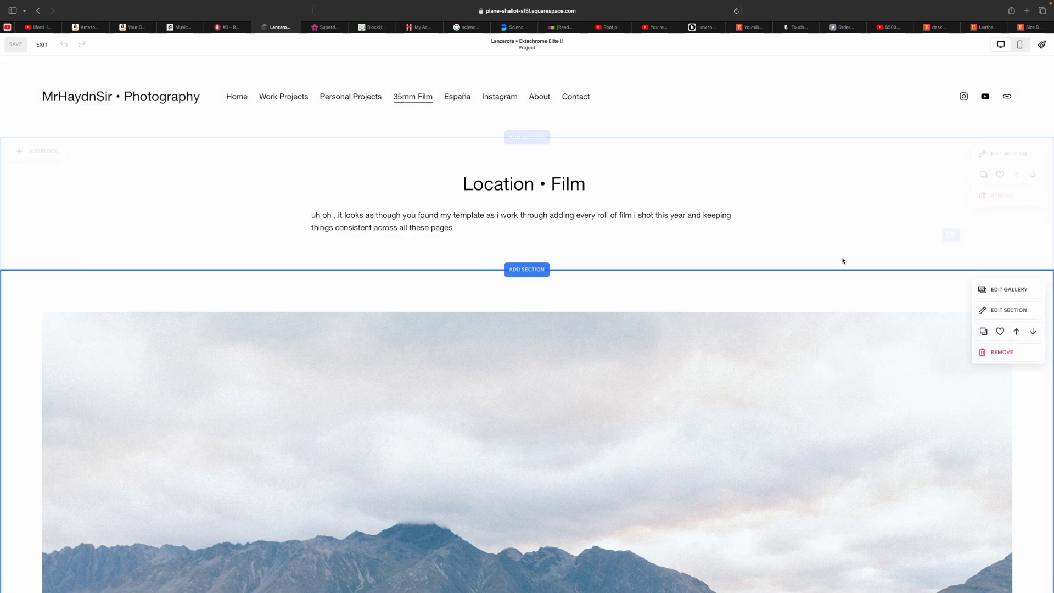
{"action": "left_click", "coordinate": [1002, 312]}
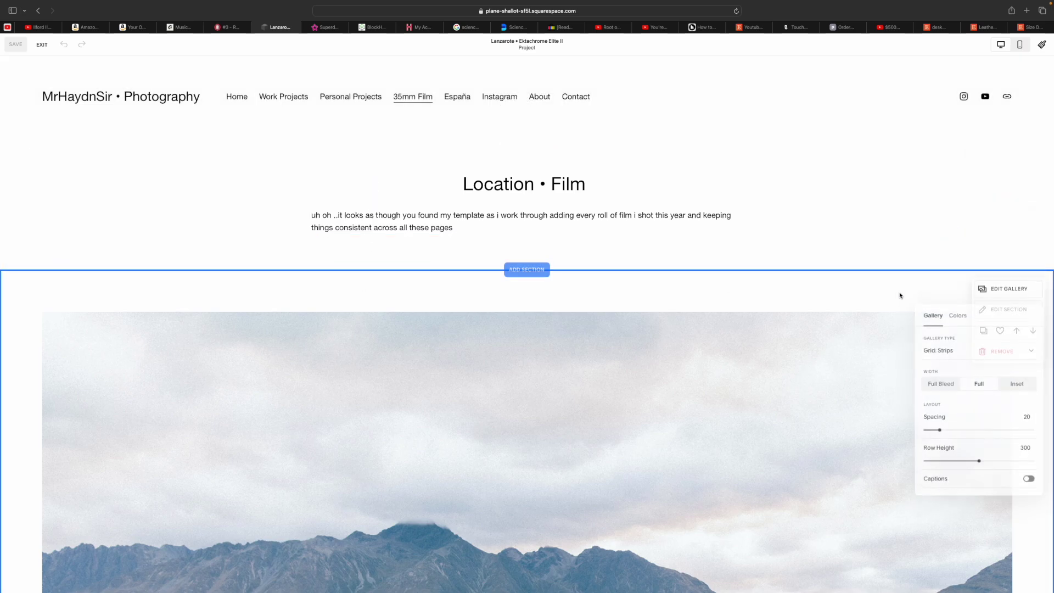
{"action": "left_click", "coordinate": [1012, 291]}
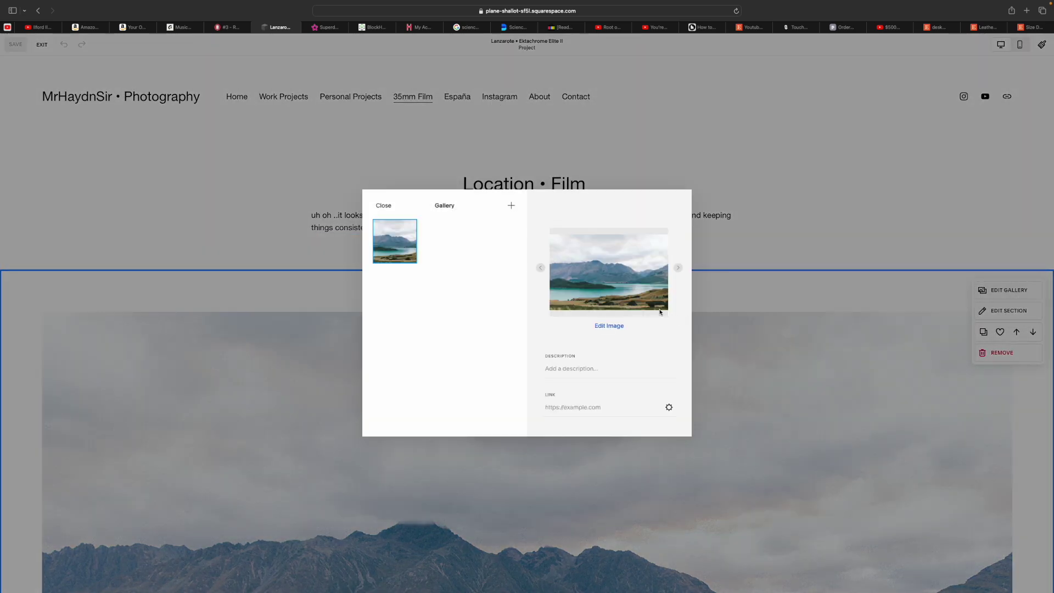
{"action": "left_click", "coordinate": [414, 235]}
{"action": "left_click", "coordinate": [546, 333]}
Upload all the Lanzarote • Ektachrome Elite II scans from the Cropped folder to the page's gallery.
{"action": "left_click", "coordinate": [507, 206]}
{"action": "left_click", "coordinate": [516, 239]}
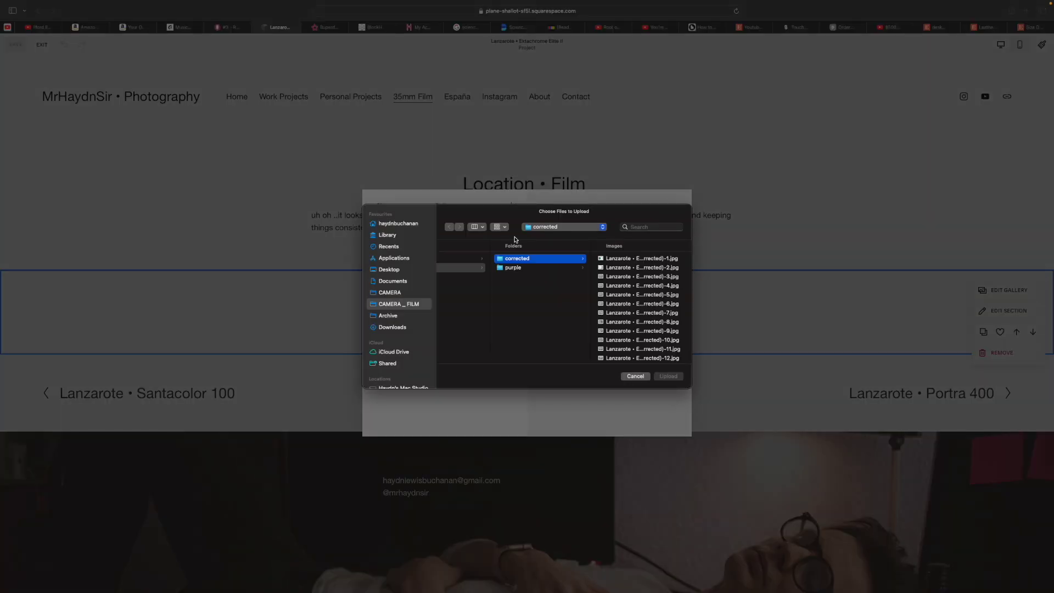
{"action": "key", "text": "Left"}
{"action": "key", "text": "Up"}
{"action": "key", "text": "Right"}
{"action": "key", "text": "super+a"}
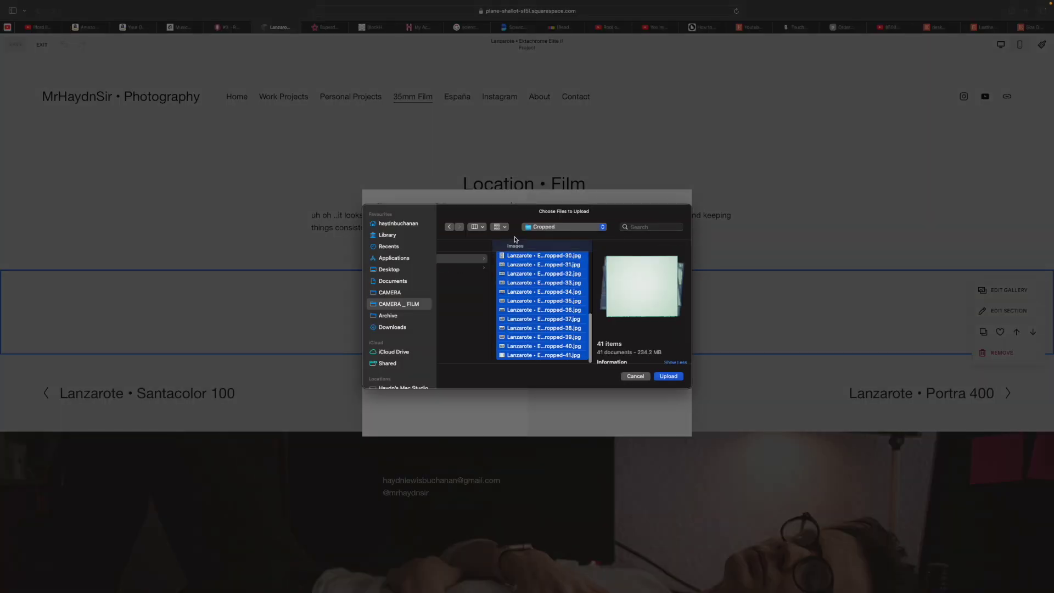
{"action": "key", "text": "Return"}
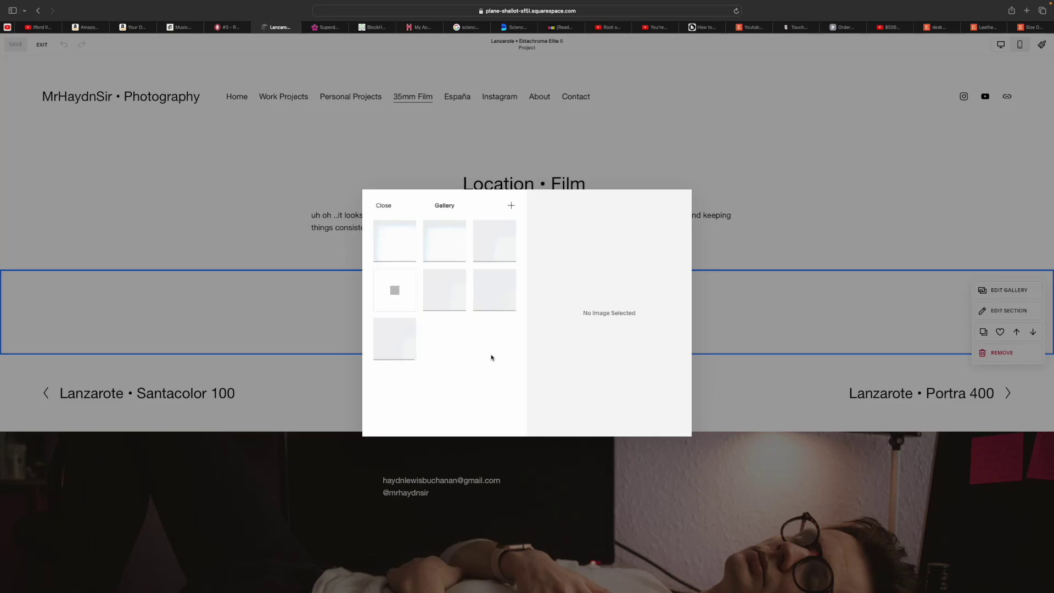
Switch past Lightroom Classic to the Finder desktop and close the window showing the Cropped folder.
{"action": "key", "text": "ctrl+Left"}
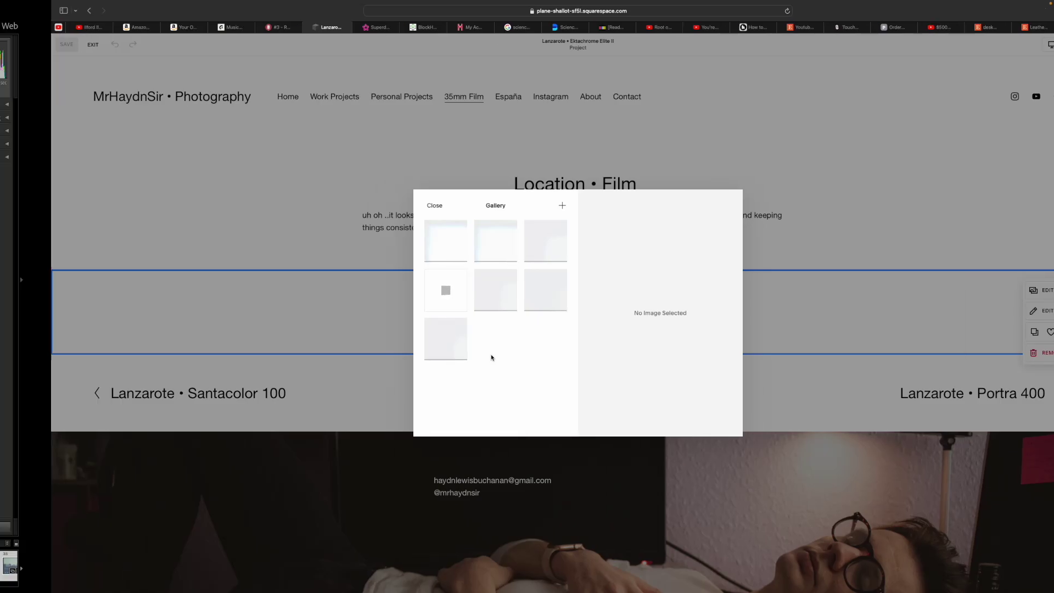
{"action": "left_click", "coordinate": [491, 357]}
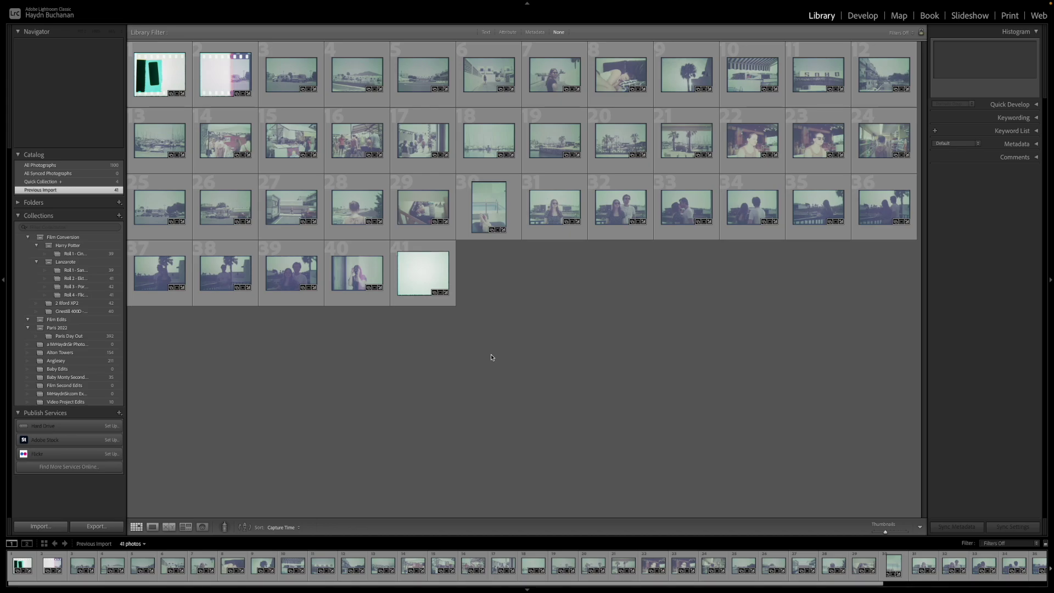
{"action": "key", "text": "ctrl+Left"}
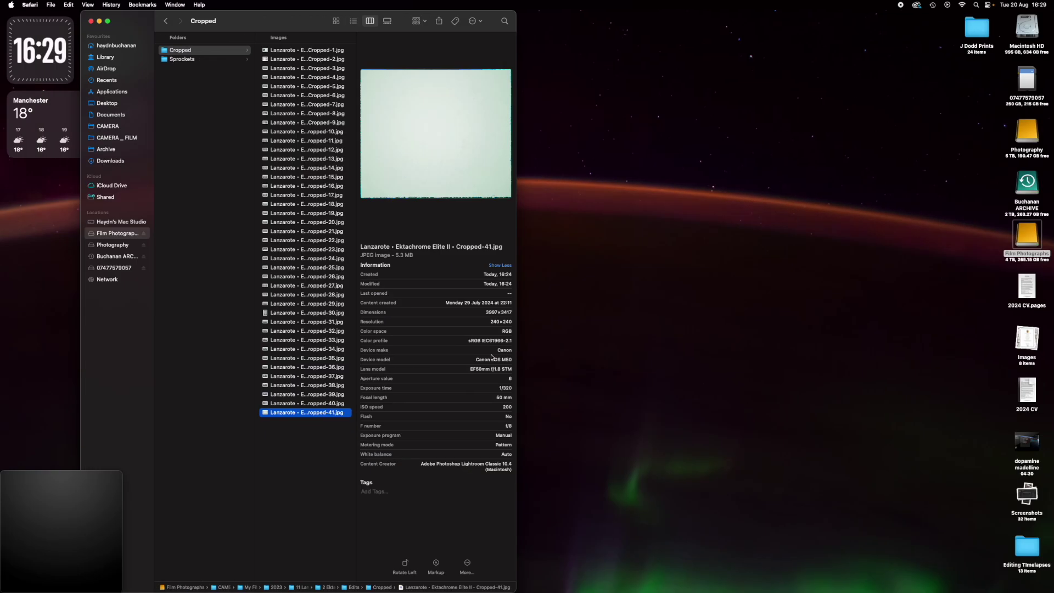
{"action": "left_click", "coordinate": [330, 481]}
{"action": "key", "text": "super+w"}
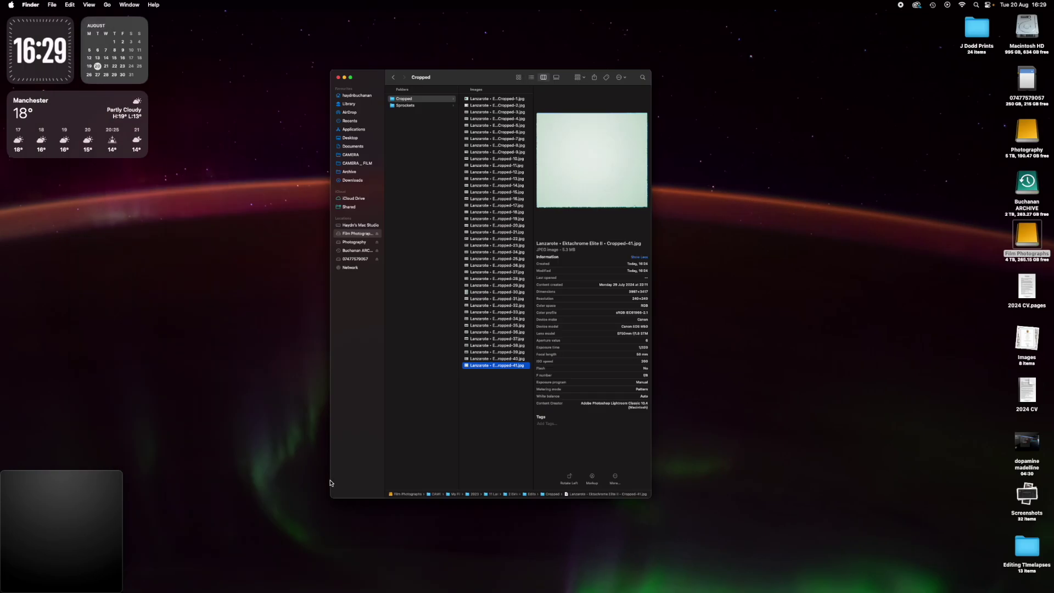